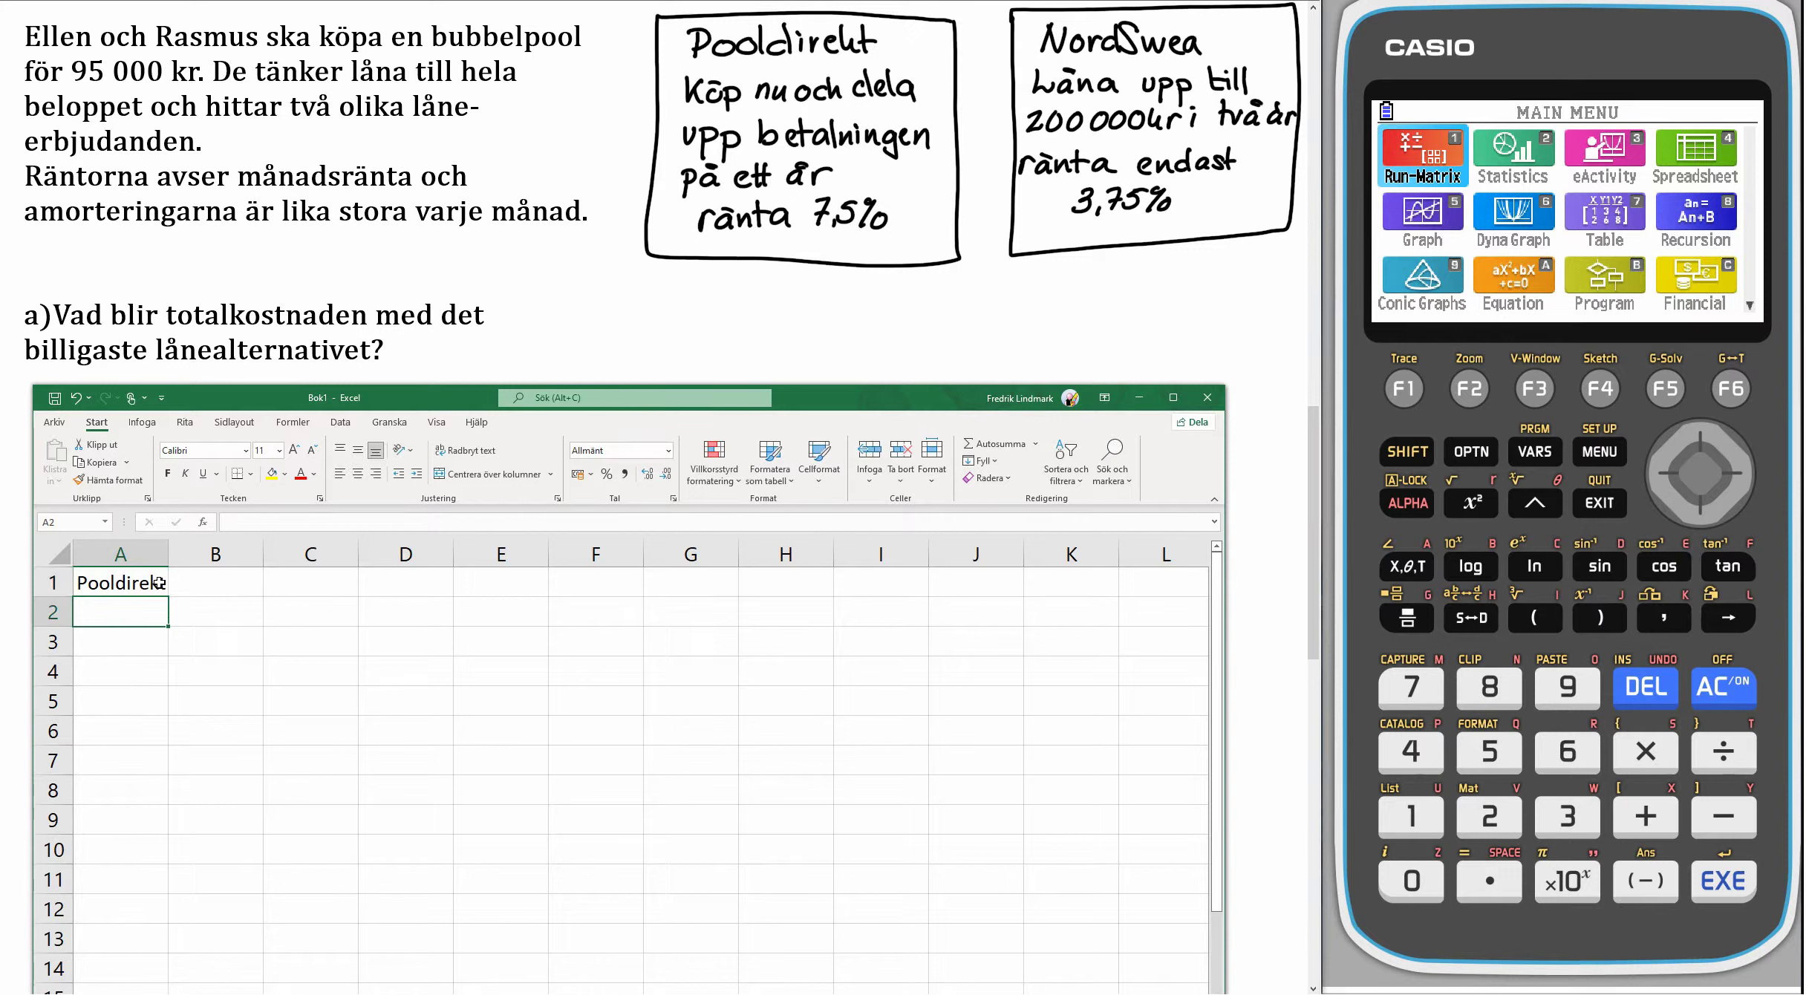
Enter the Pooldirekt table headers Månad, Lån, Amortering, Ränta and Att betala in cells A2 to E2.
{"action": "type", "text": "Månad"}
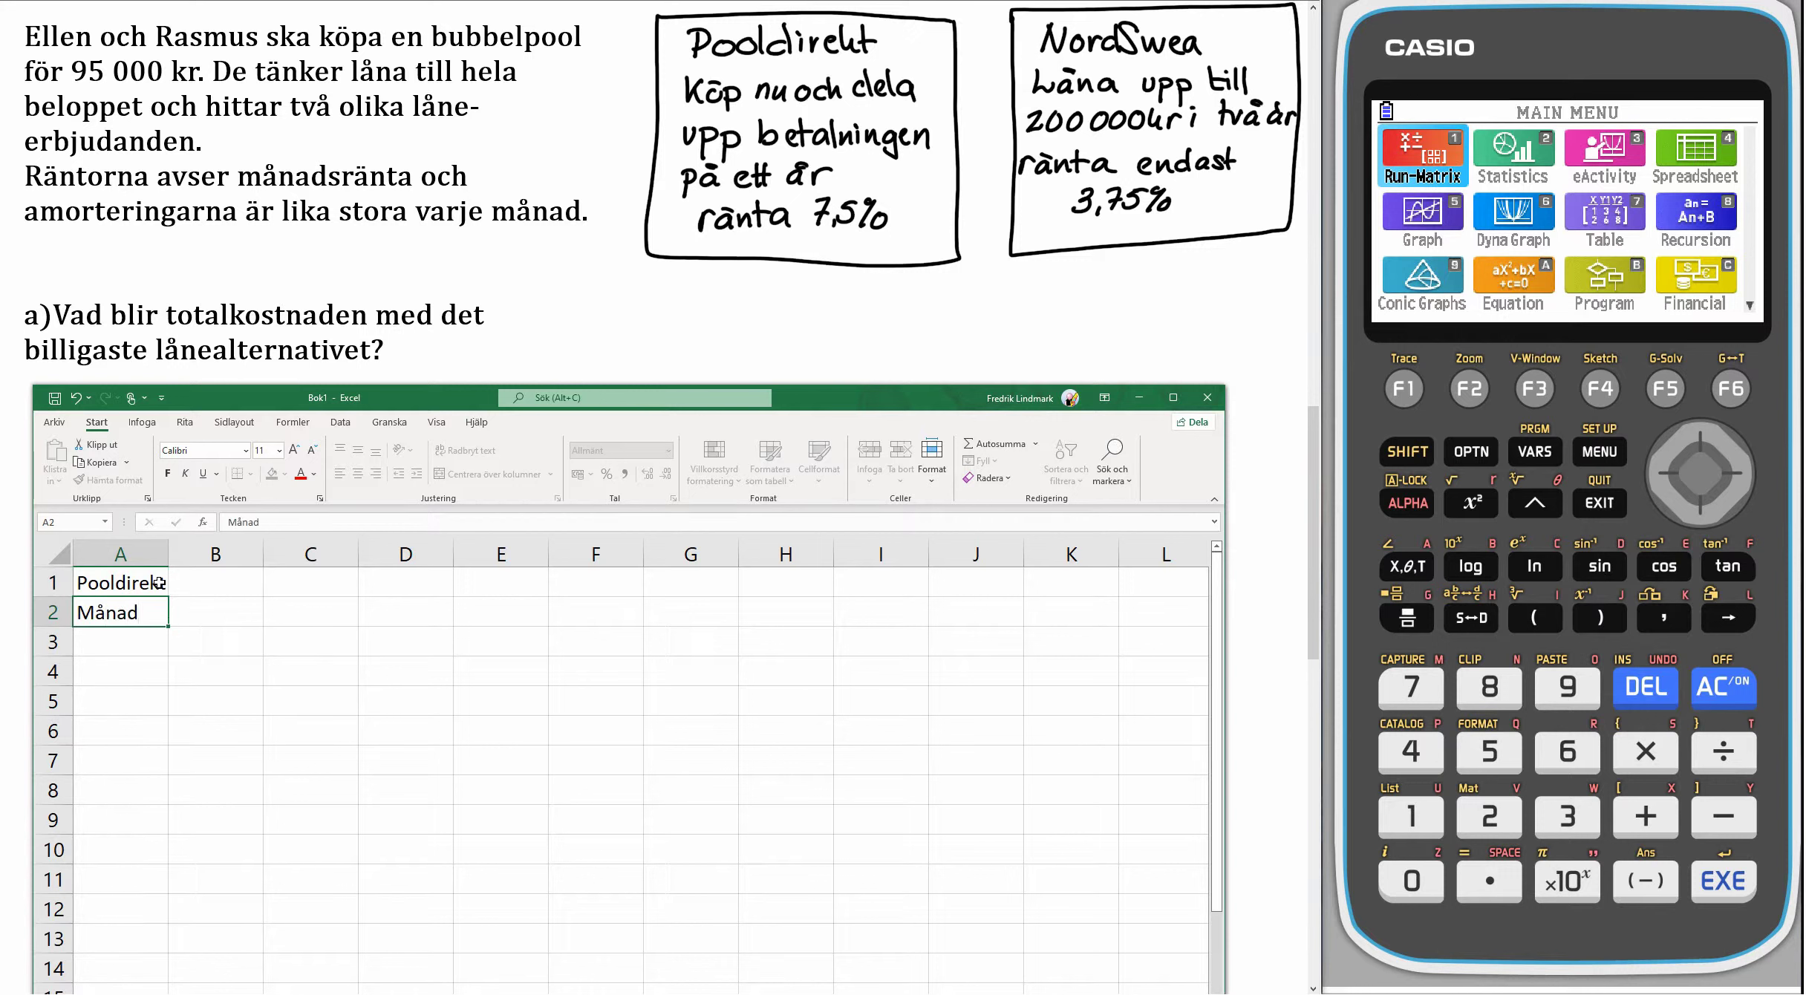
{"action": "key", "text": "Tab"}
{"action": "type", "text": "Lån"}
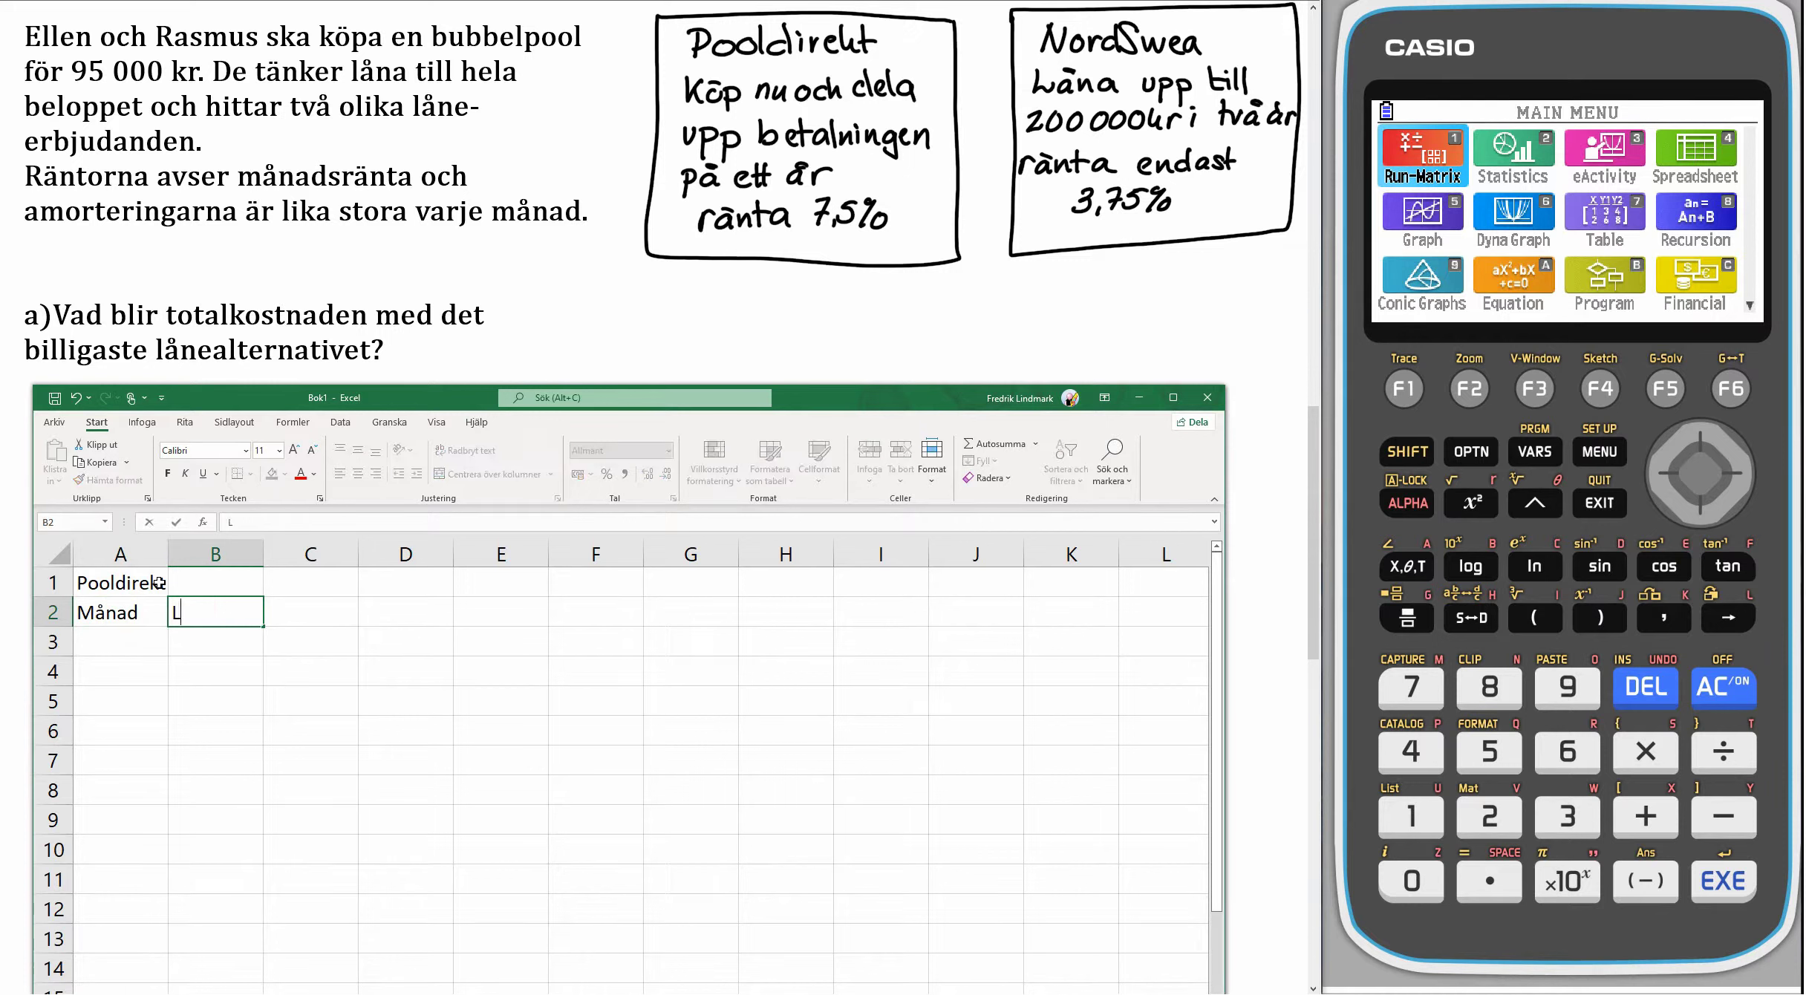
{"action": "key", "text": "Tab"}
{"action": "type", "text": "A"}
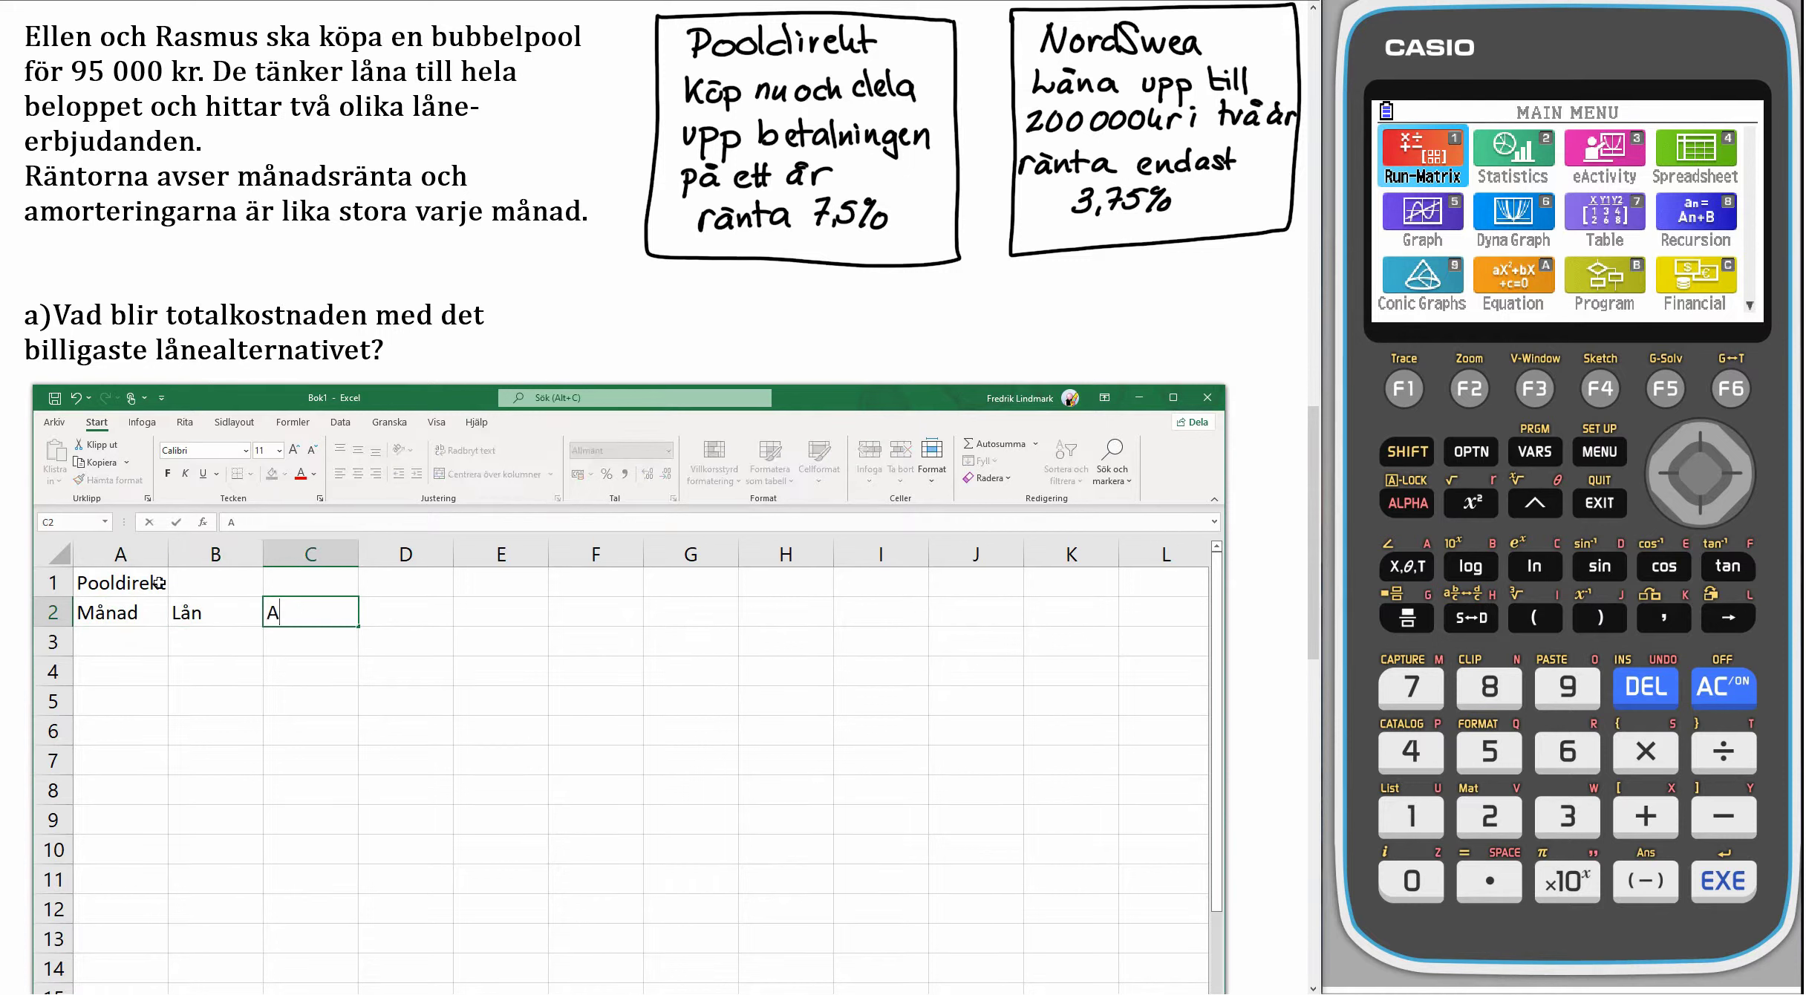
{"action": "type", "text": "mortering"}
{"action": "key", "text": "Tab"}
{"action": "type", "text": "Ränta"}
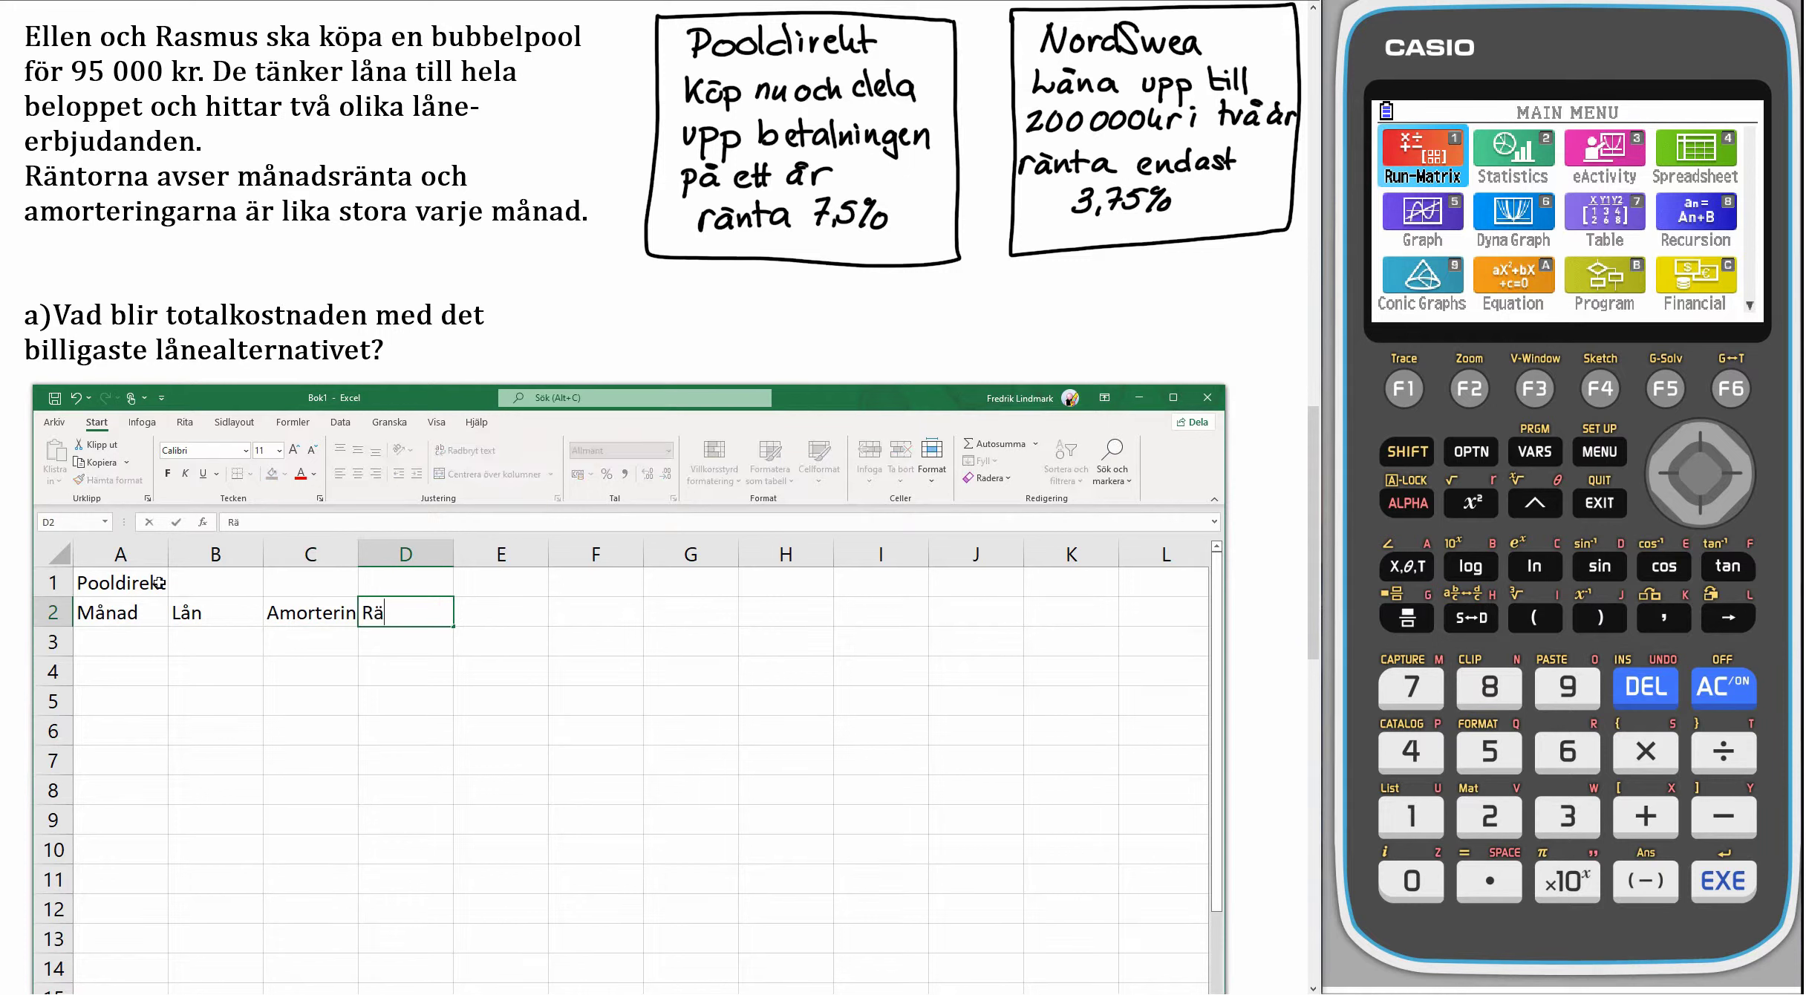
{"action": "key", "text": "Tab"}
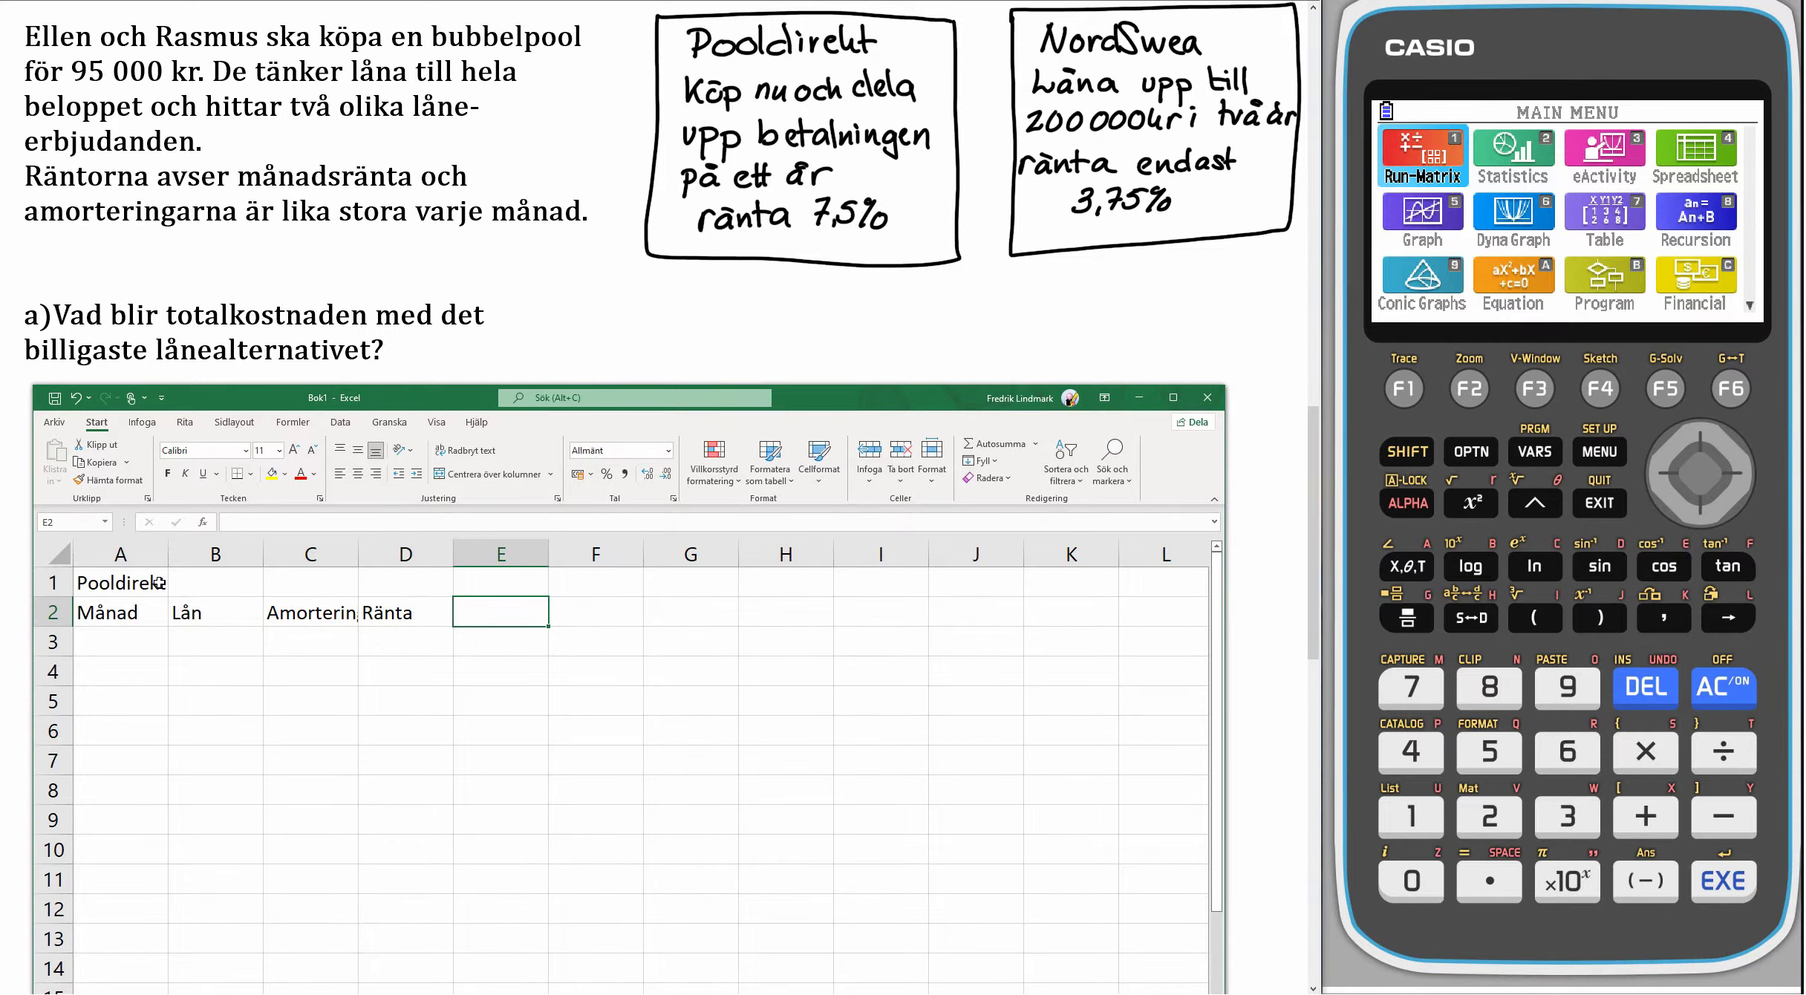
{"action": "type", "text": "Att br"}
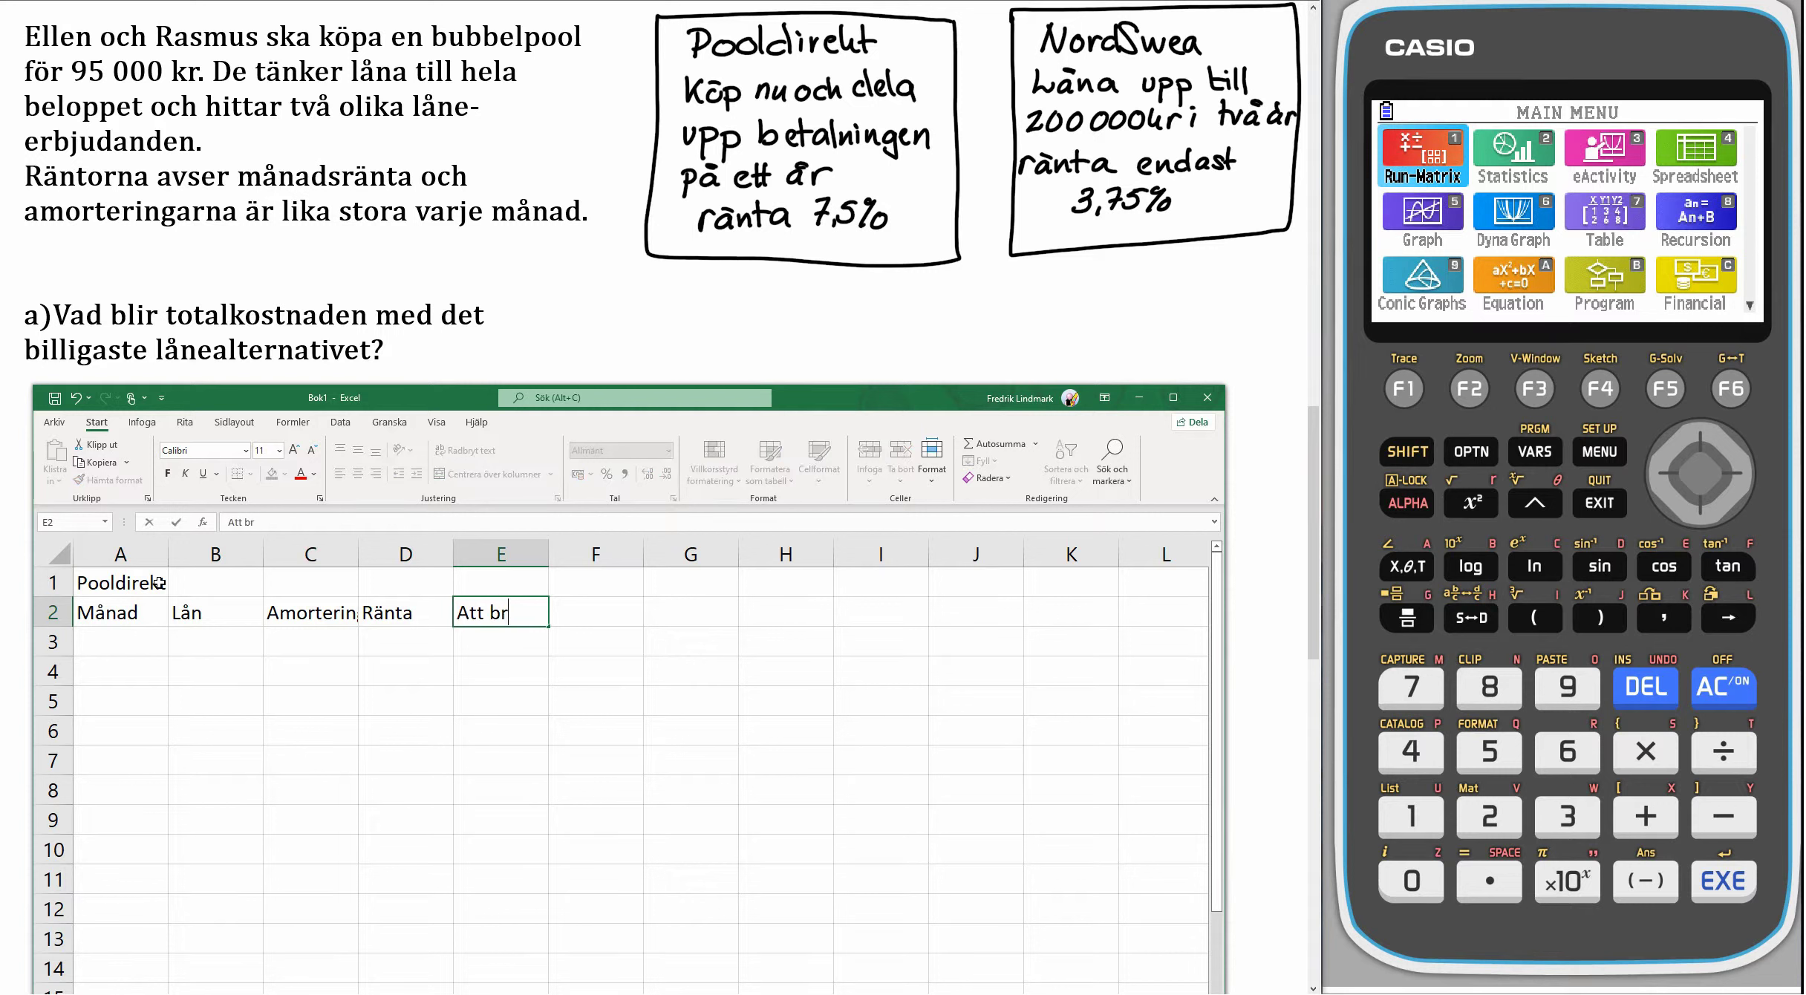
{"action": "key", "text": "BackSpace"}
{"action": "type", "text": "etala"}
Copy the header row A2:E2 to G2:K2 and title the second table NordSwea in G1.
{"action": "left_click_drag", "start_coordinate": [112, 610], "coordinate": [486, 615]}
{"action": "key", "text": "ctrl+c"}
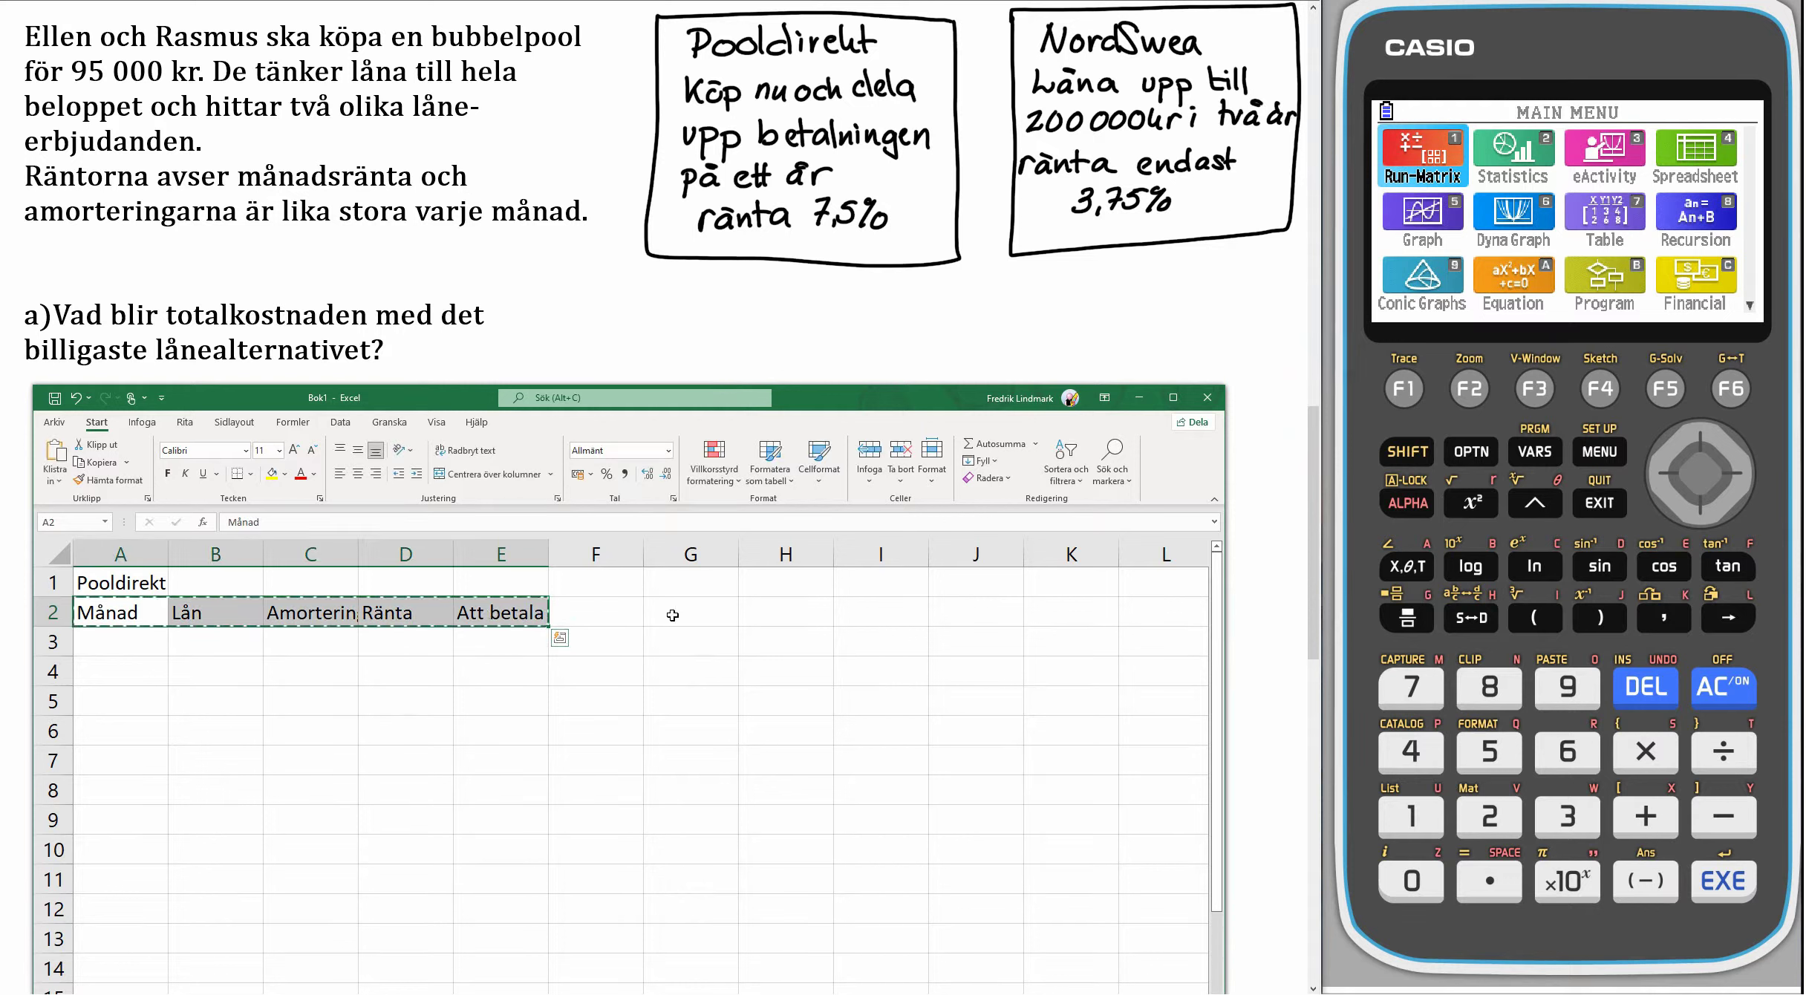
{"action": "left_click", "coordinate": [707, 615]}
{"action": "key", "text": "ctrl+v"}
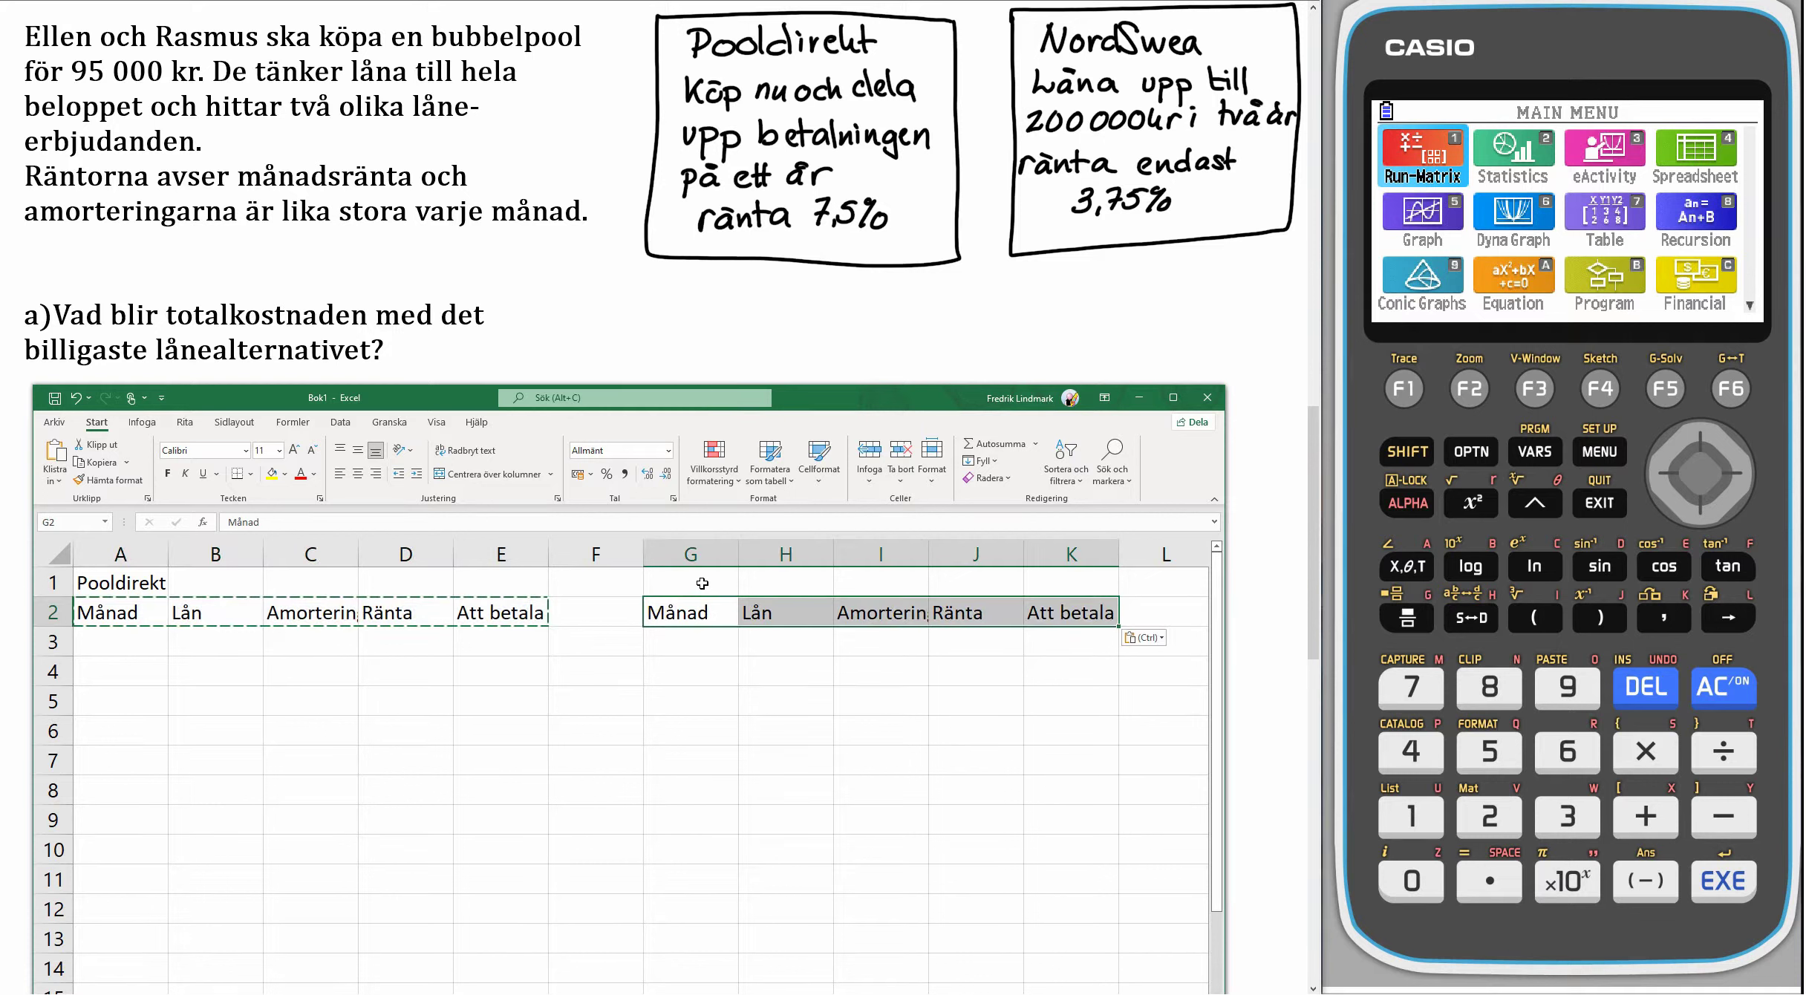
{"action": "left_click", "coordinate": [703, 583]}
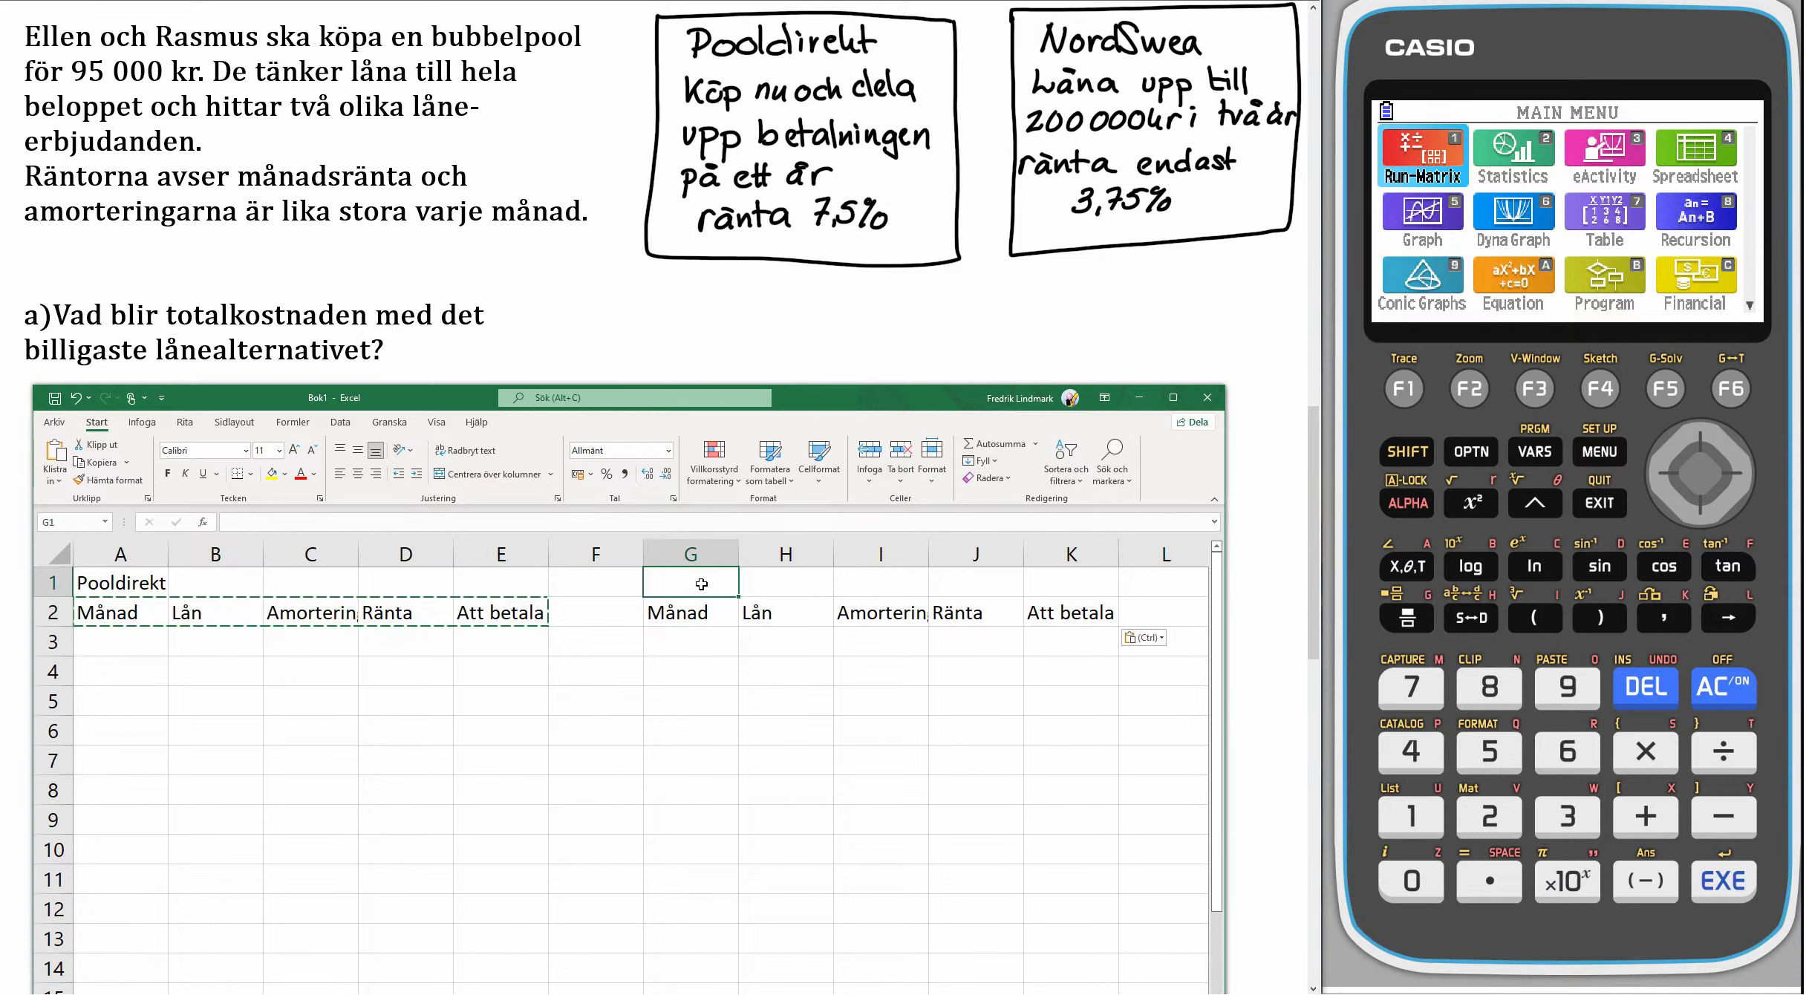
{"action": "type", "text": "Nord"}
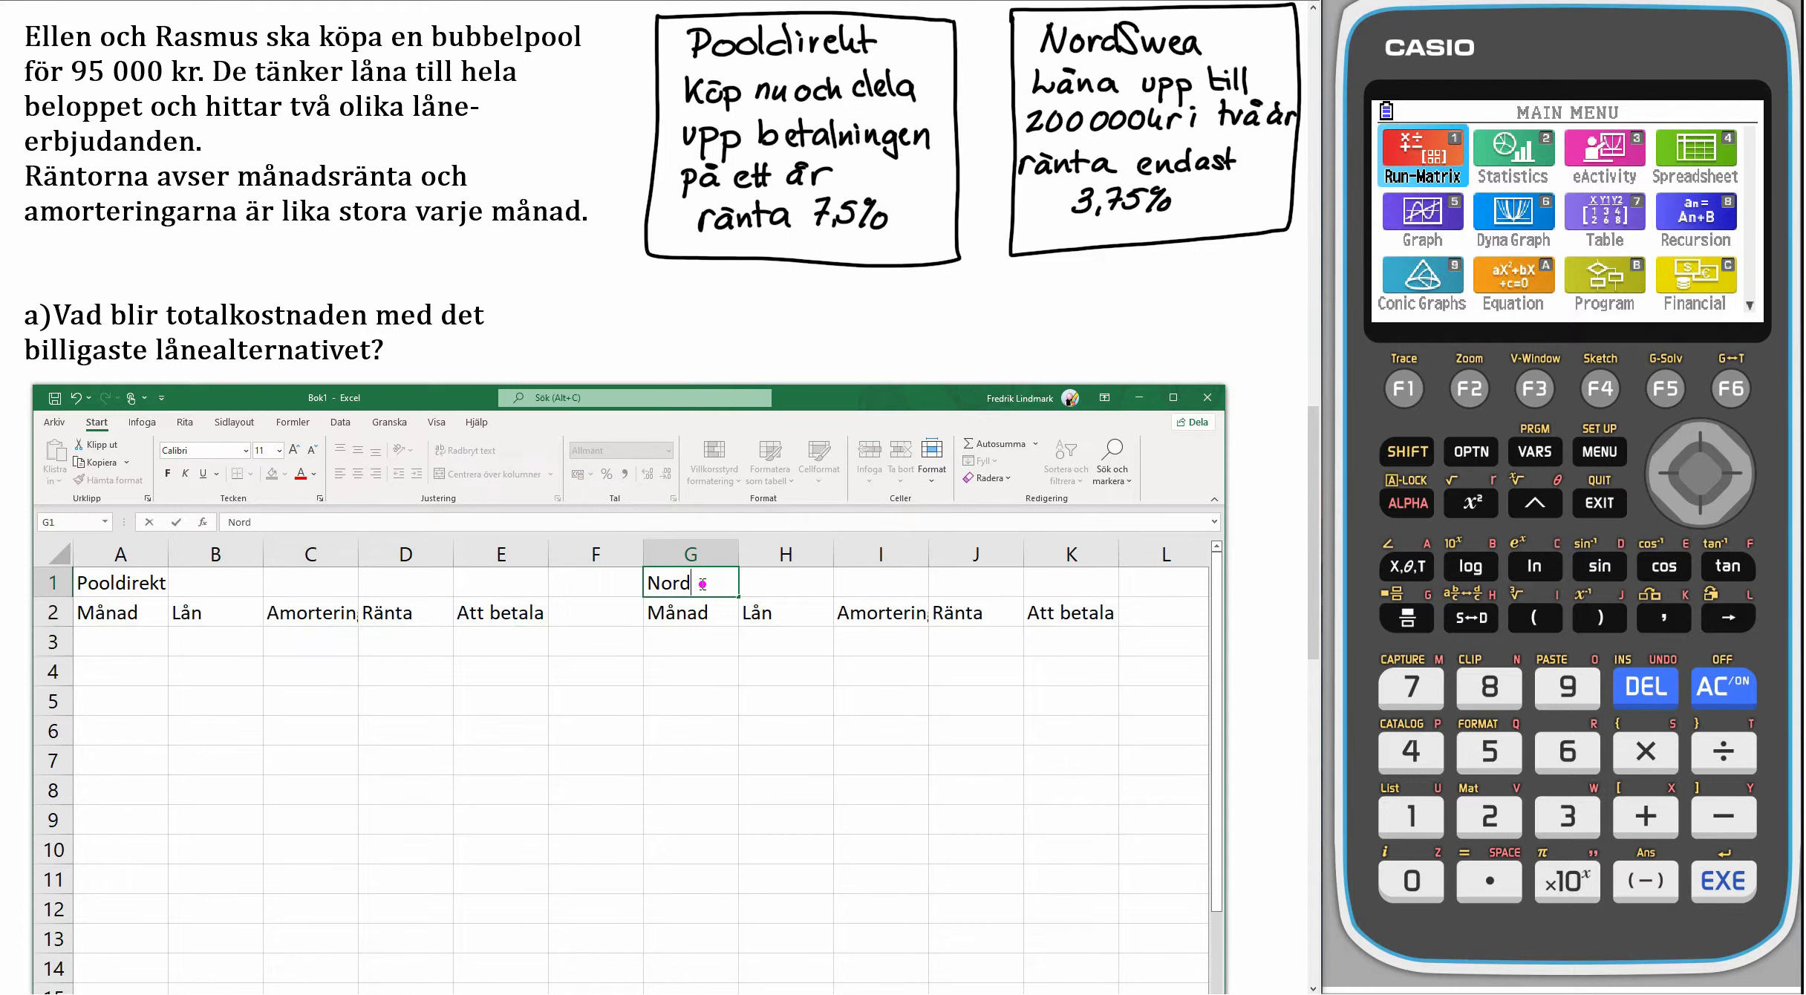
{"action": "type", "text": "Swea"}
{"action": "left_click", "coordinate": [483, 694]}
Number the Pooldirekt months 1 to 12 in A3:A14 by extending a series started with 1 and 2.
{"action": "left_click", "coordinate": [101, 645]}
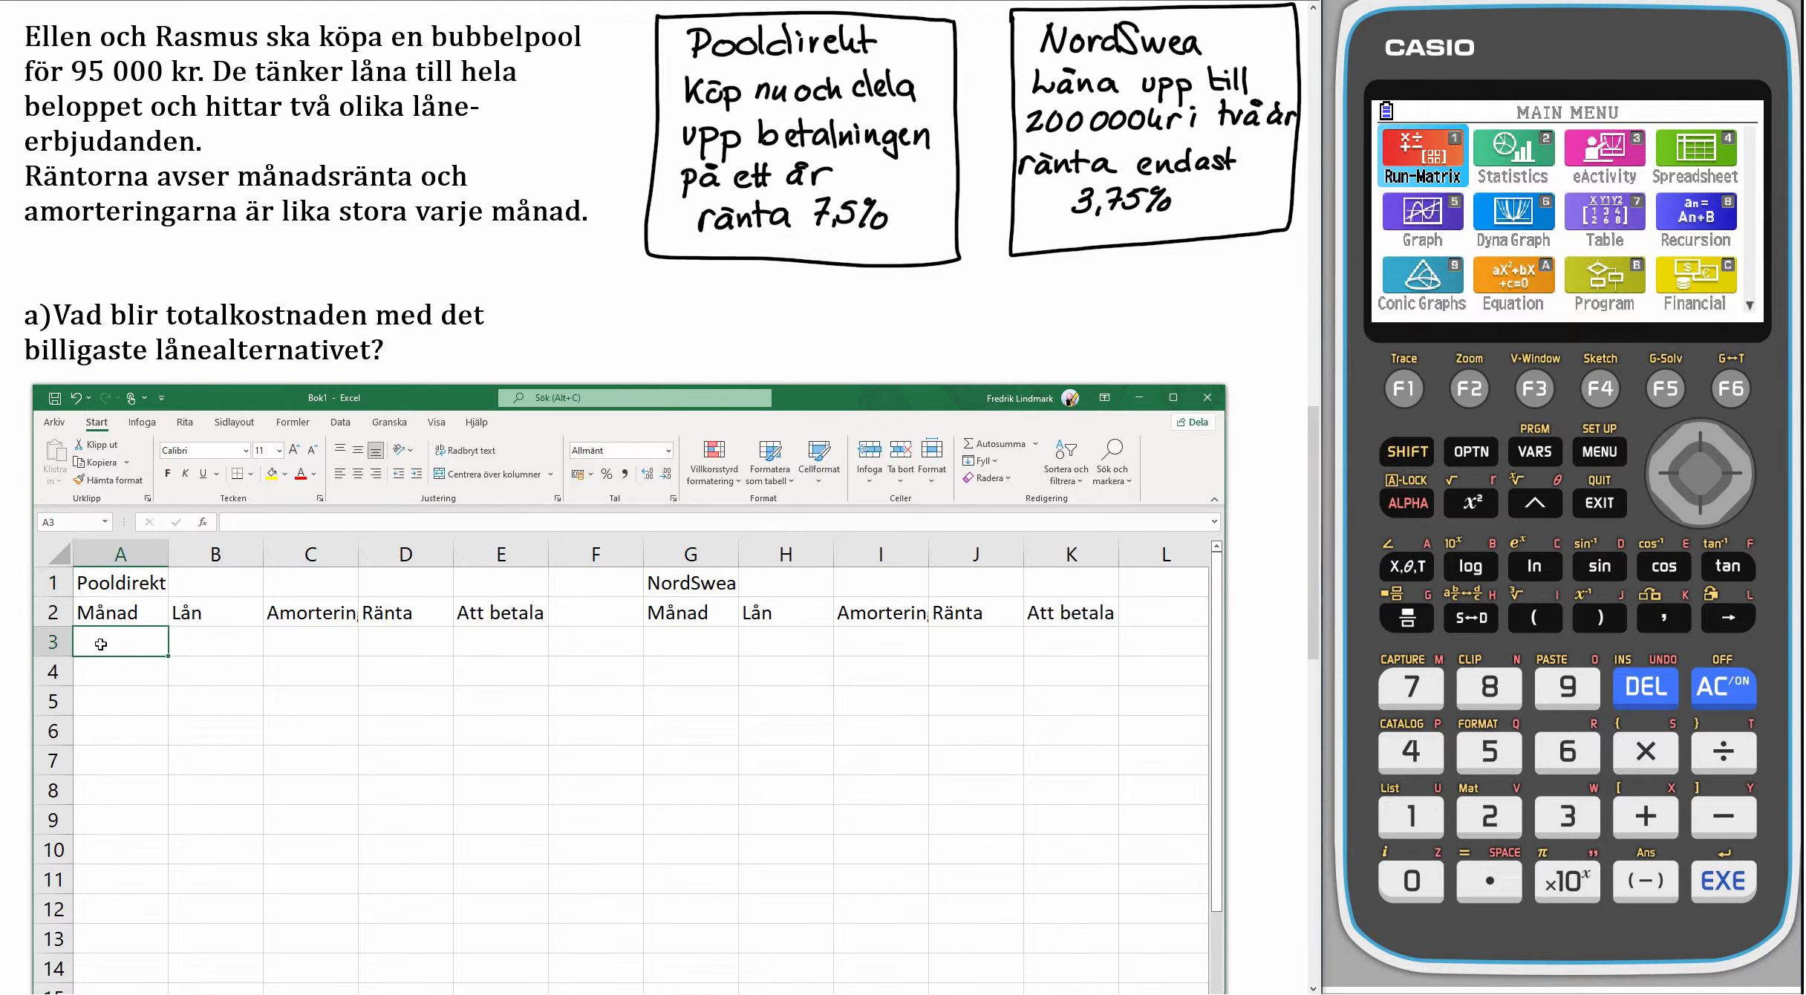
{"action": "type", "text": "1"}
{"action": "key", "text": "Return"}
{"action": "type", "text": "2"}
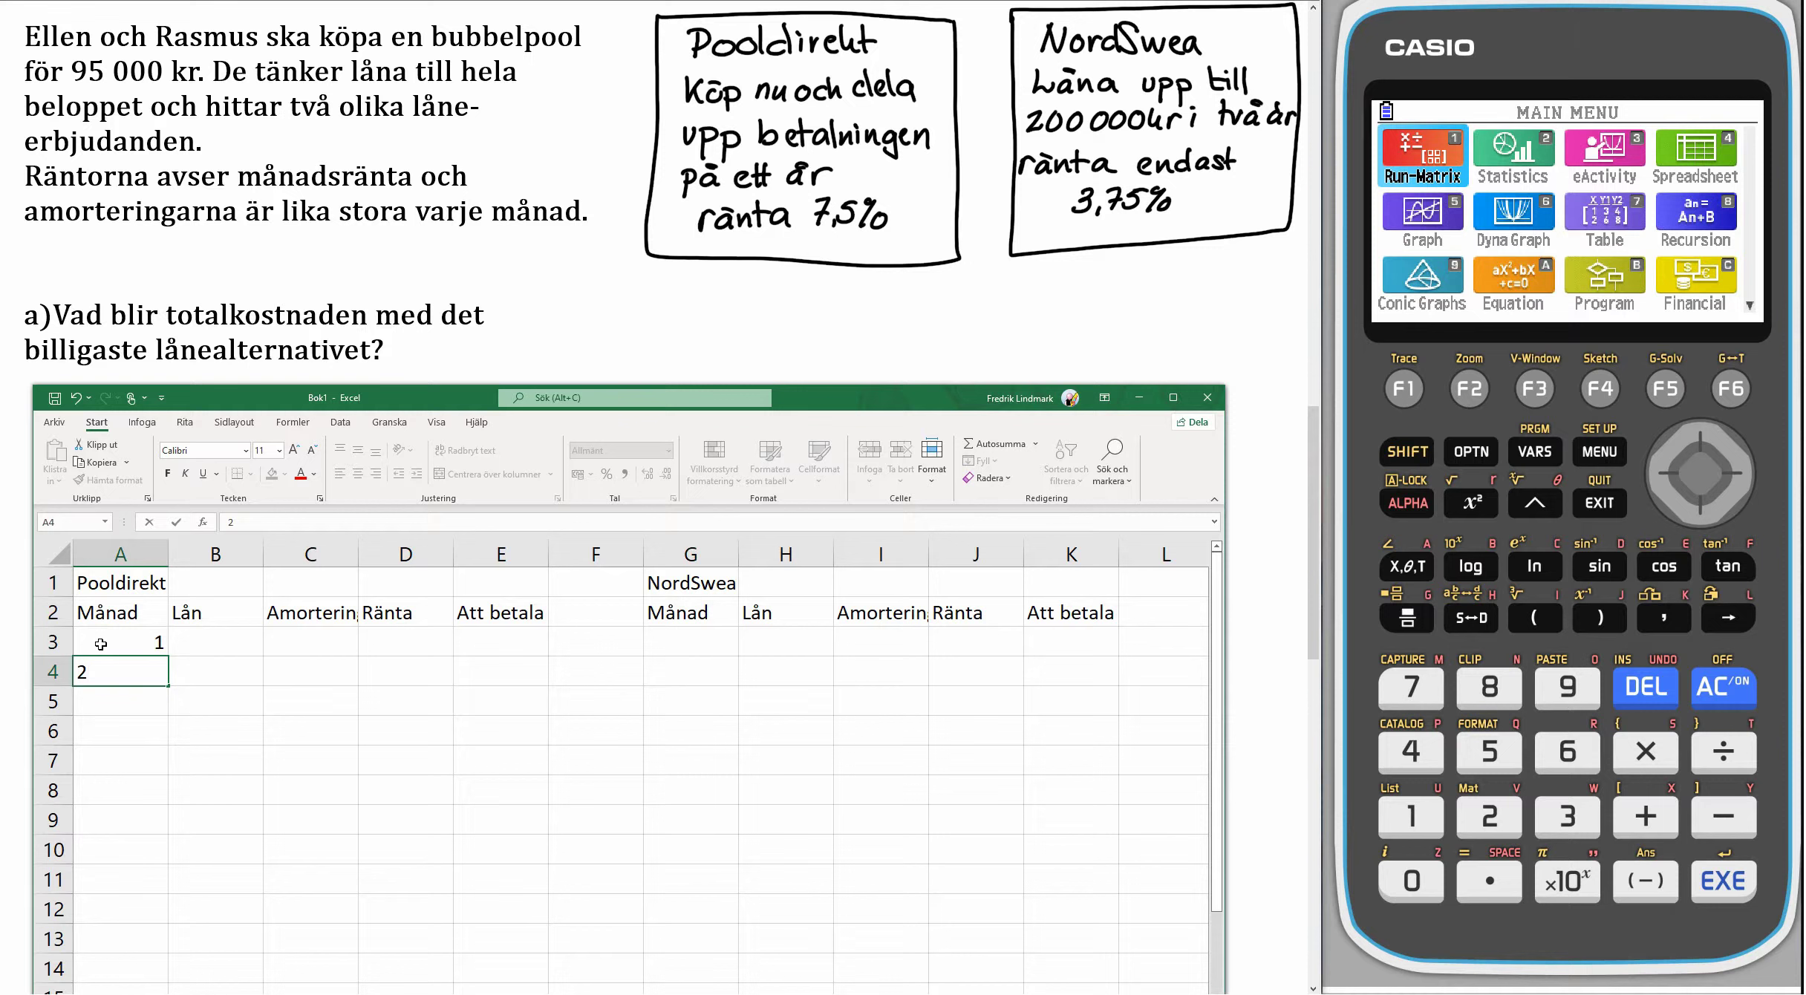
{"action": "key", "text": "Return"}
{"action": "scroll", "coordinate": [100, 643], "scroll_direction": "right", "scroll_amount": 5}
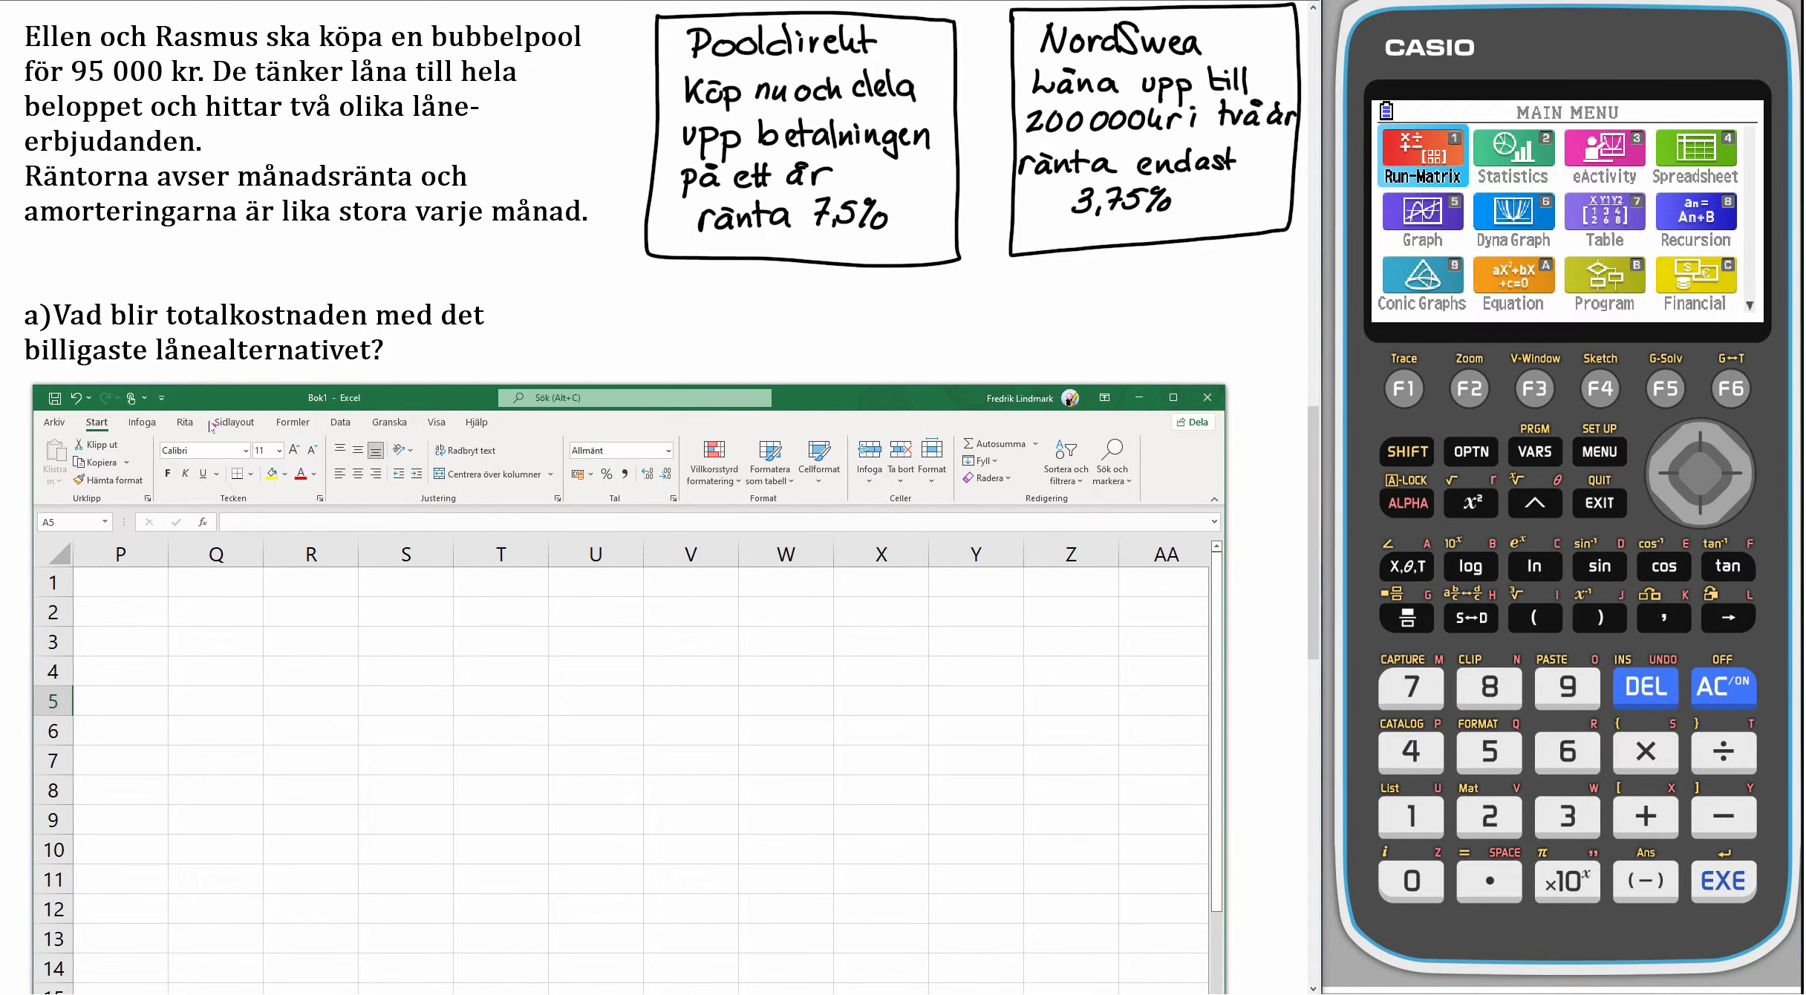
{"action": "left_click_drag", "start_coordinate": [279, 398], "coordinate": [449, 145]}
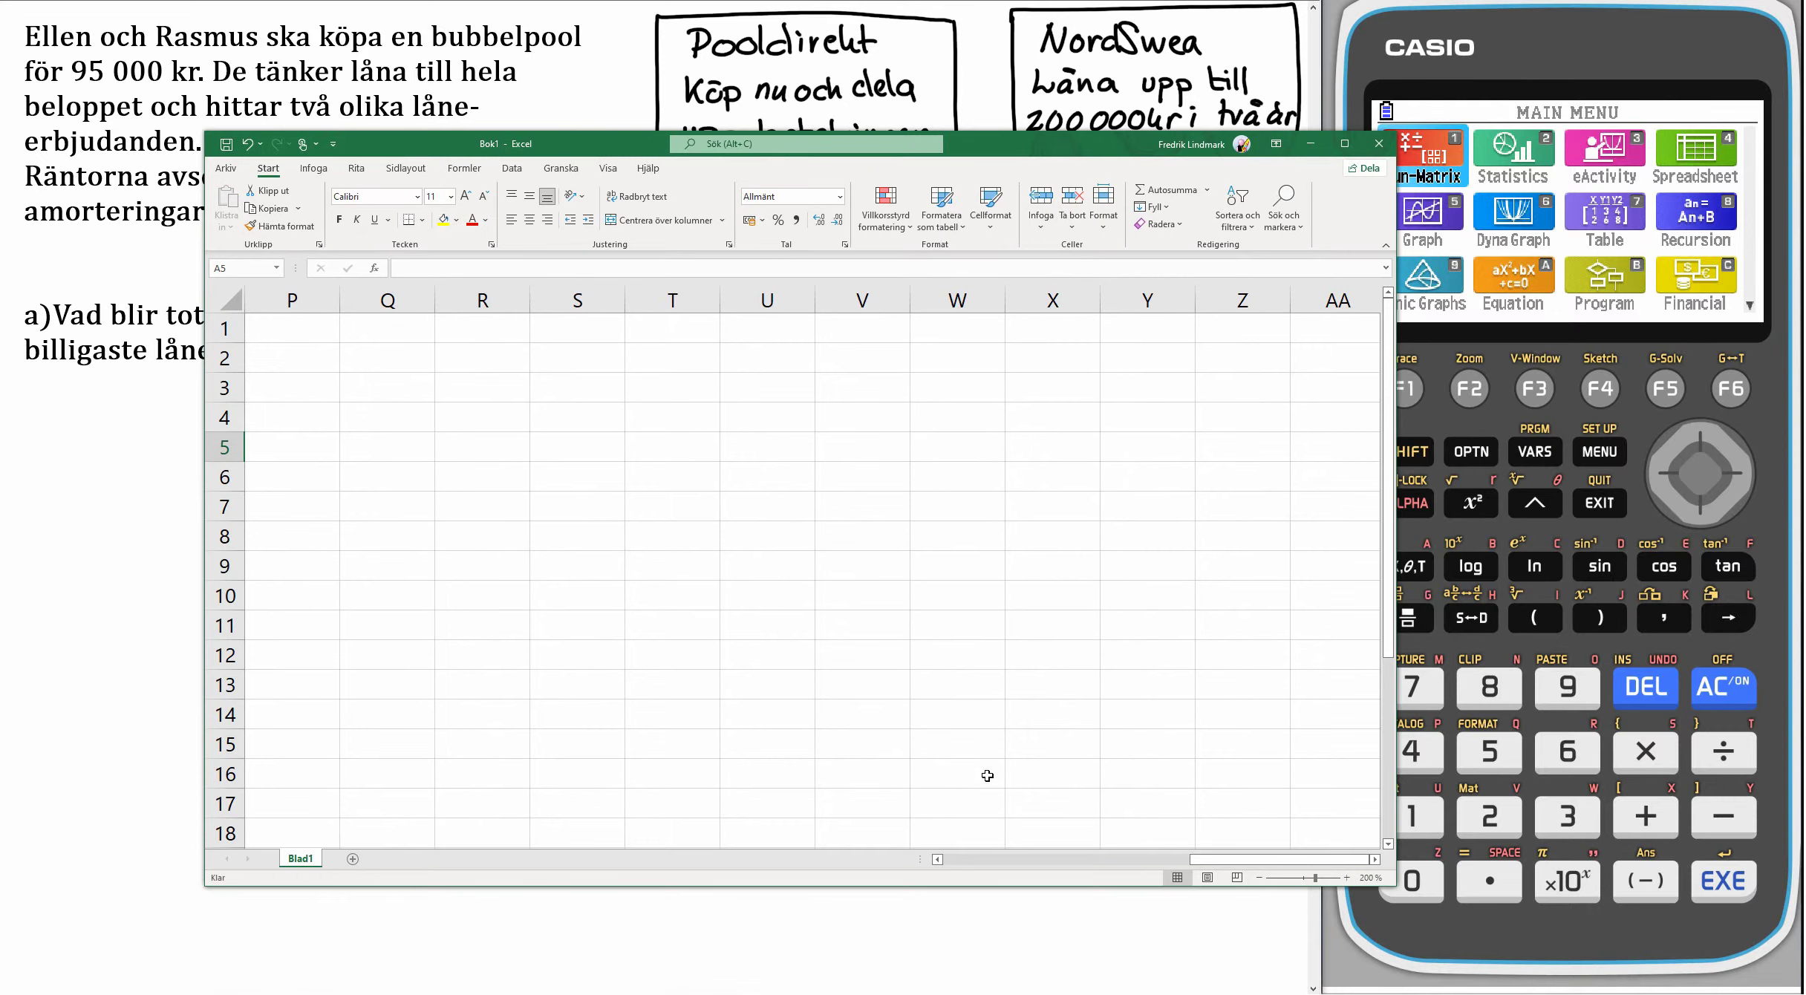
{"action": "left_click_drag", "start_coordinate": [1277, 859], "coordinate": [956, 859]}
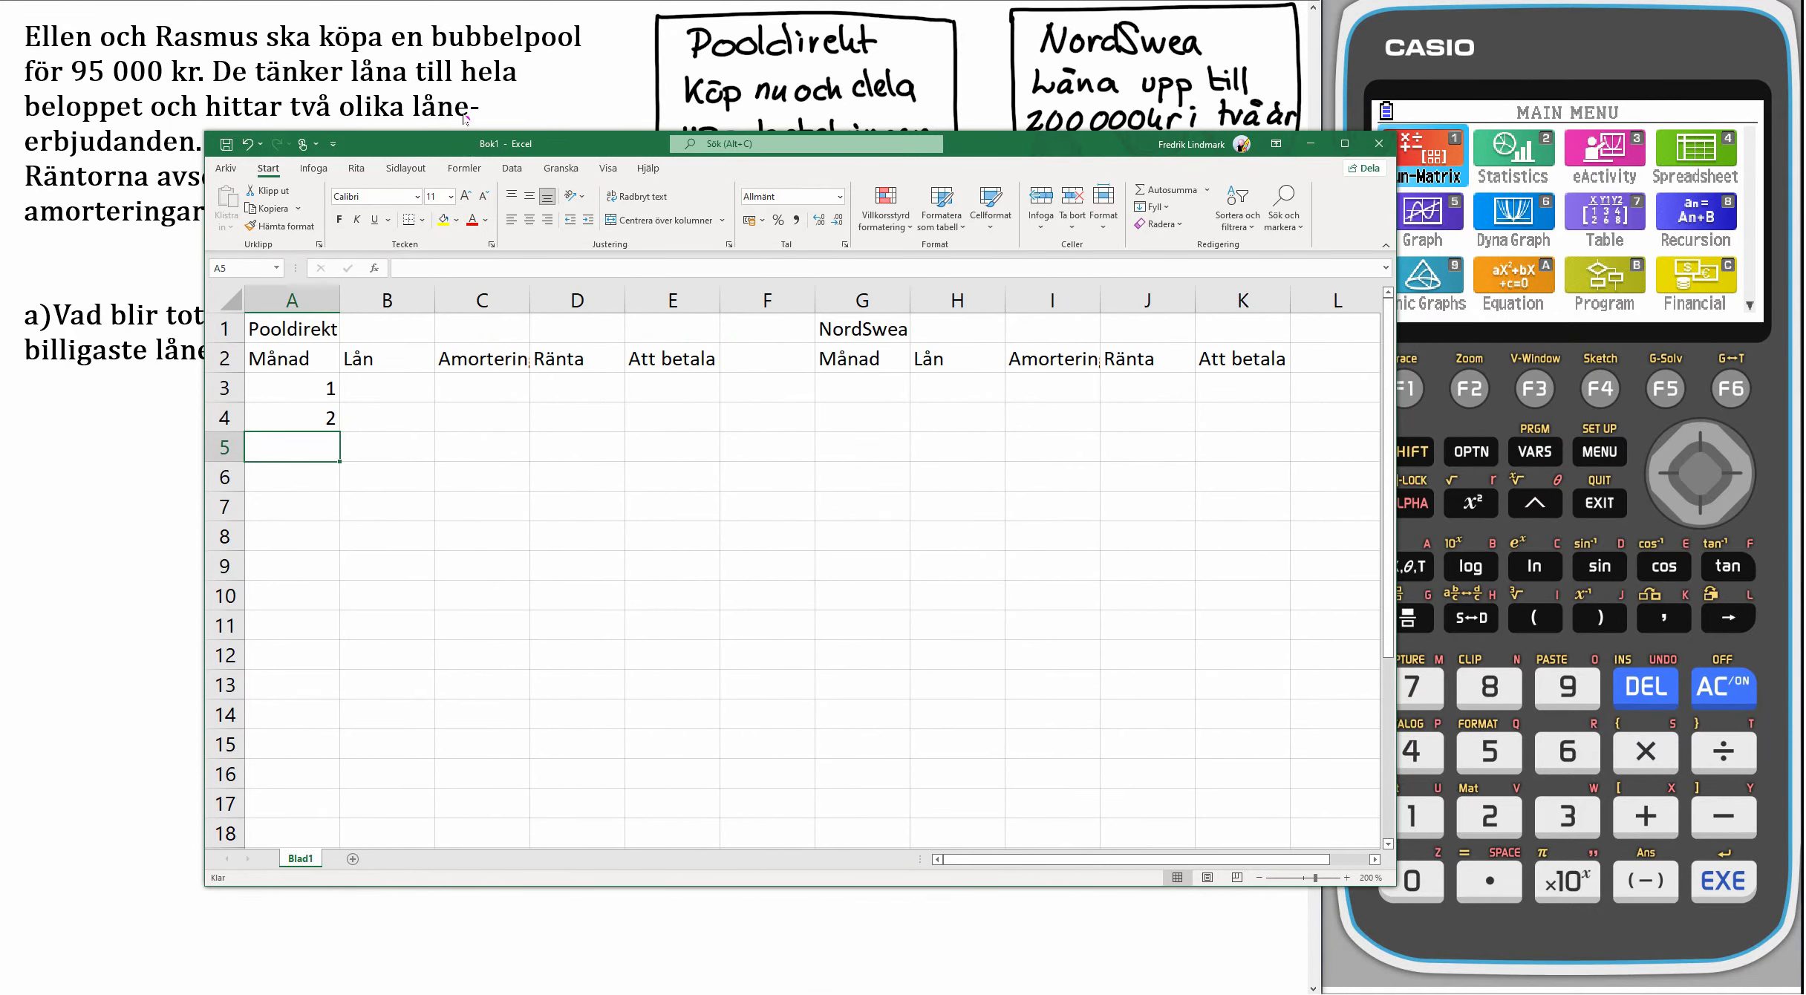
{"action": "left_click_drag", "start_coordinate": [465, 143], "coordinate": [233, 270]}
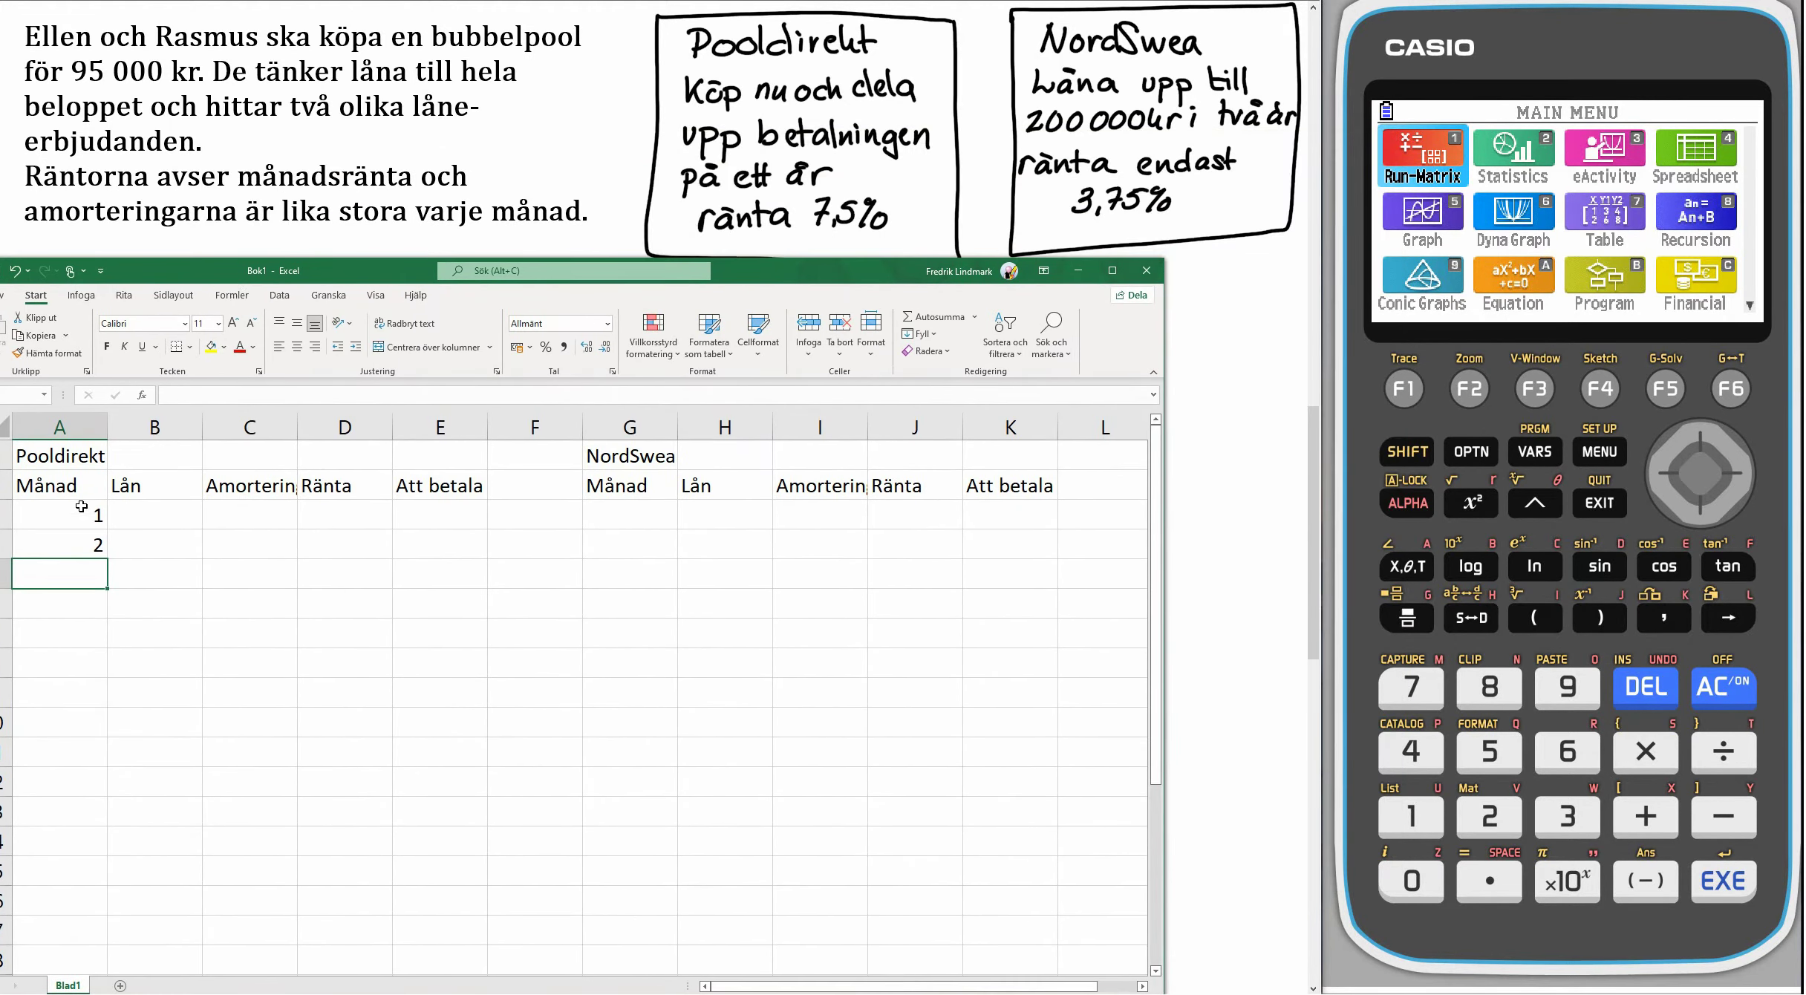
{"action": "left_click_drag", "start_coordinate": [53, 520], "coordinate": [65, 848]}
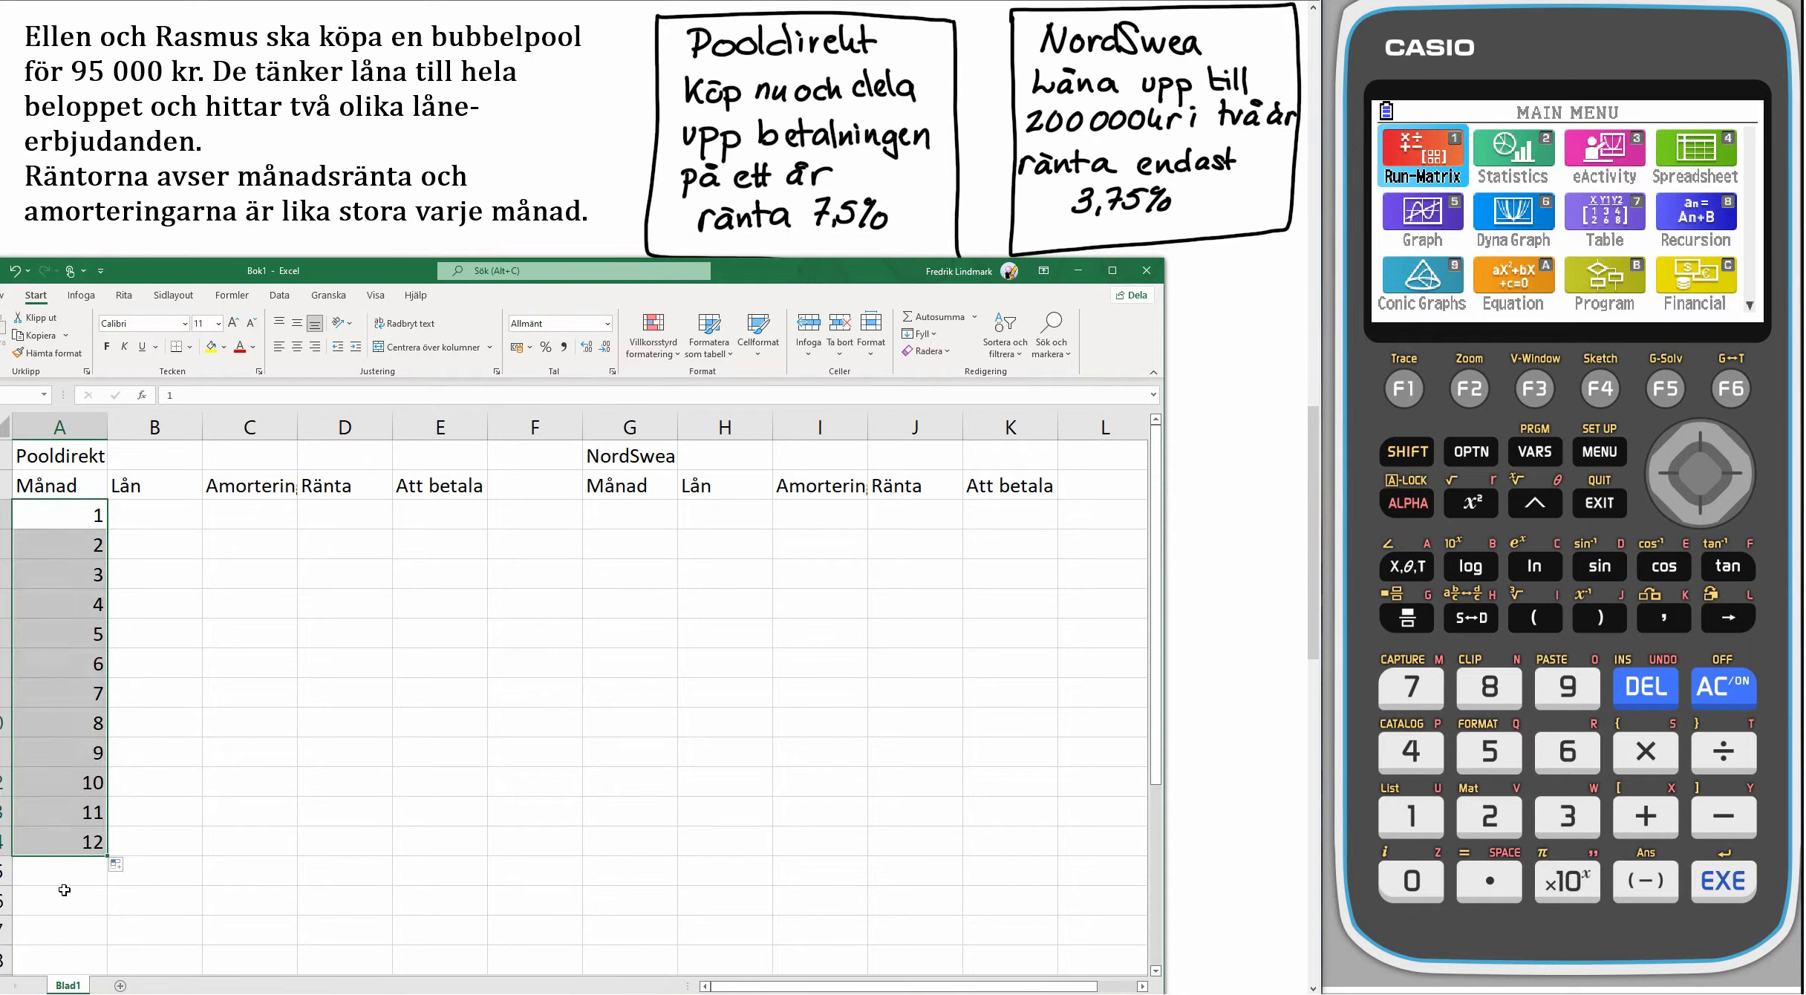
Enter the loan amount 95000 in B3 and the amortization formula =$B$3/12 in C3.
{"action": "left_click", "coordinate": [169, 513]}
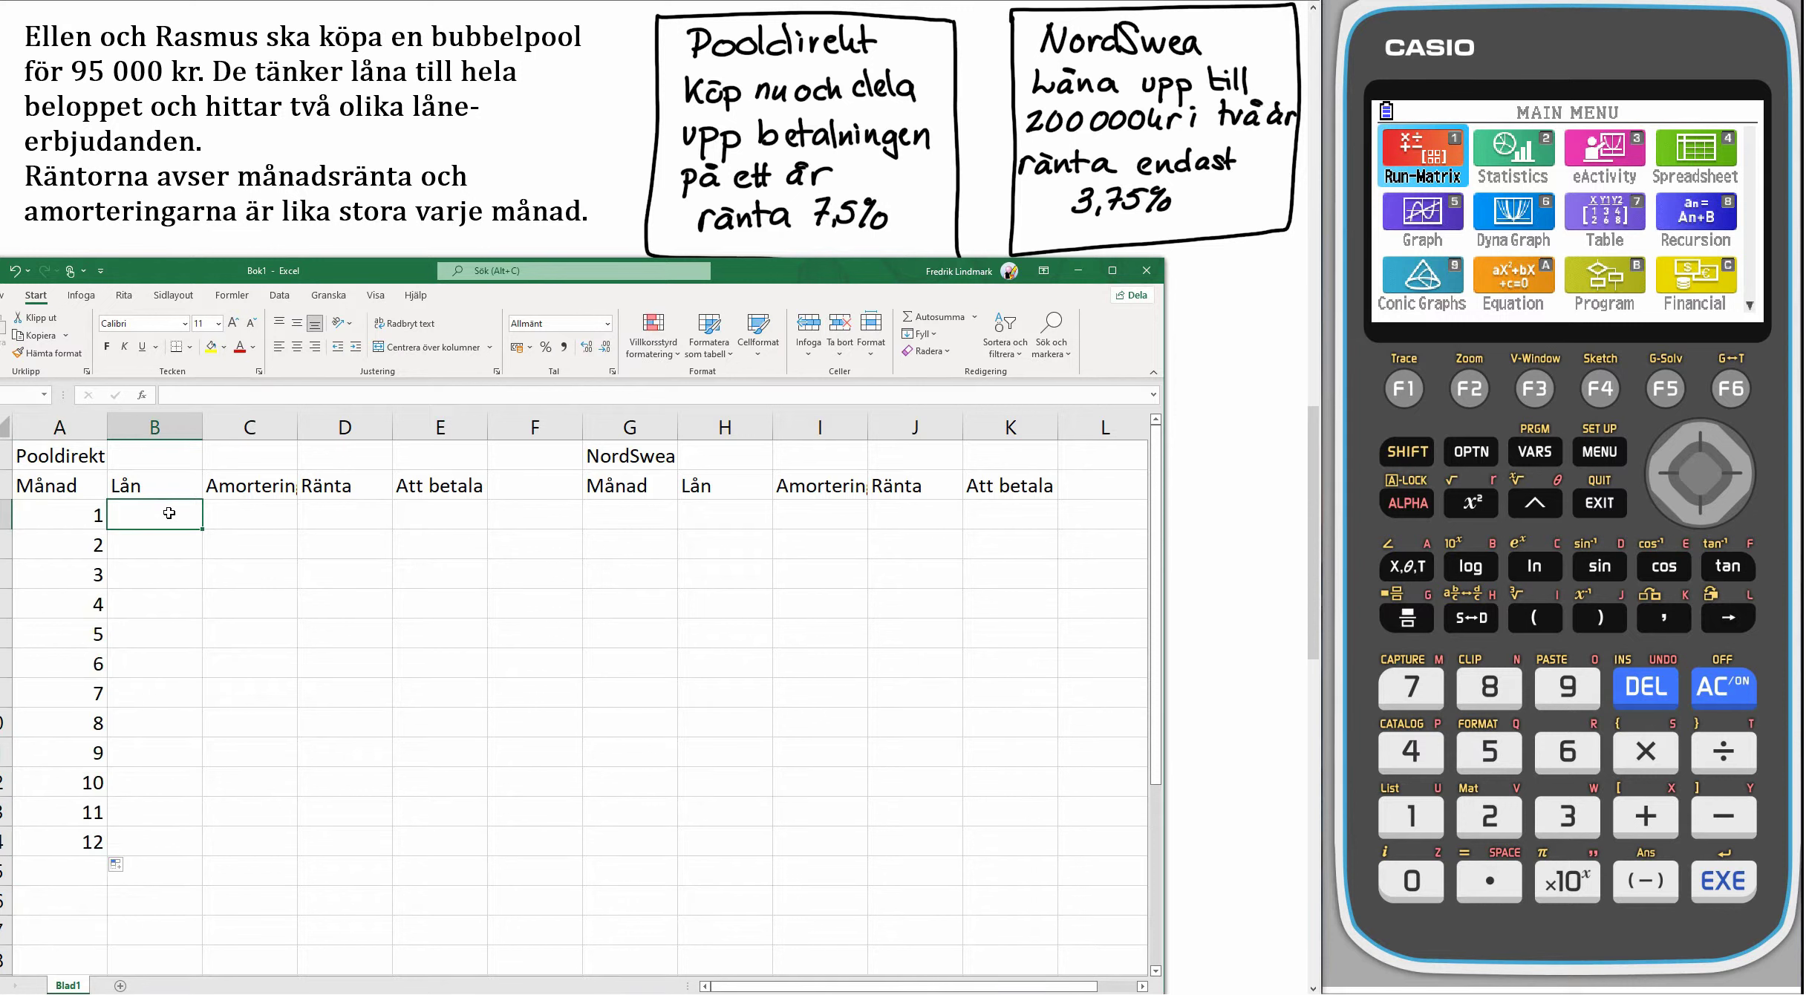
{"action": "type", "text": "95000"}
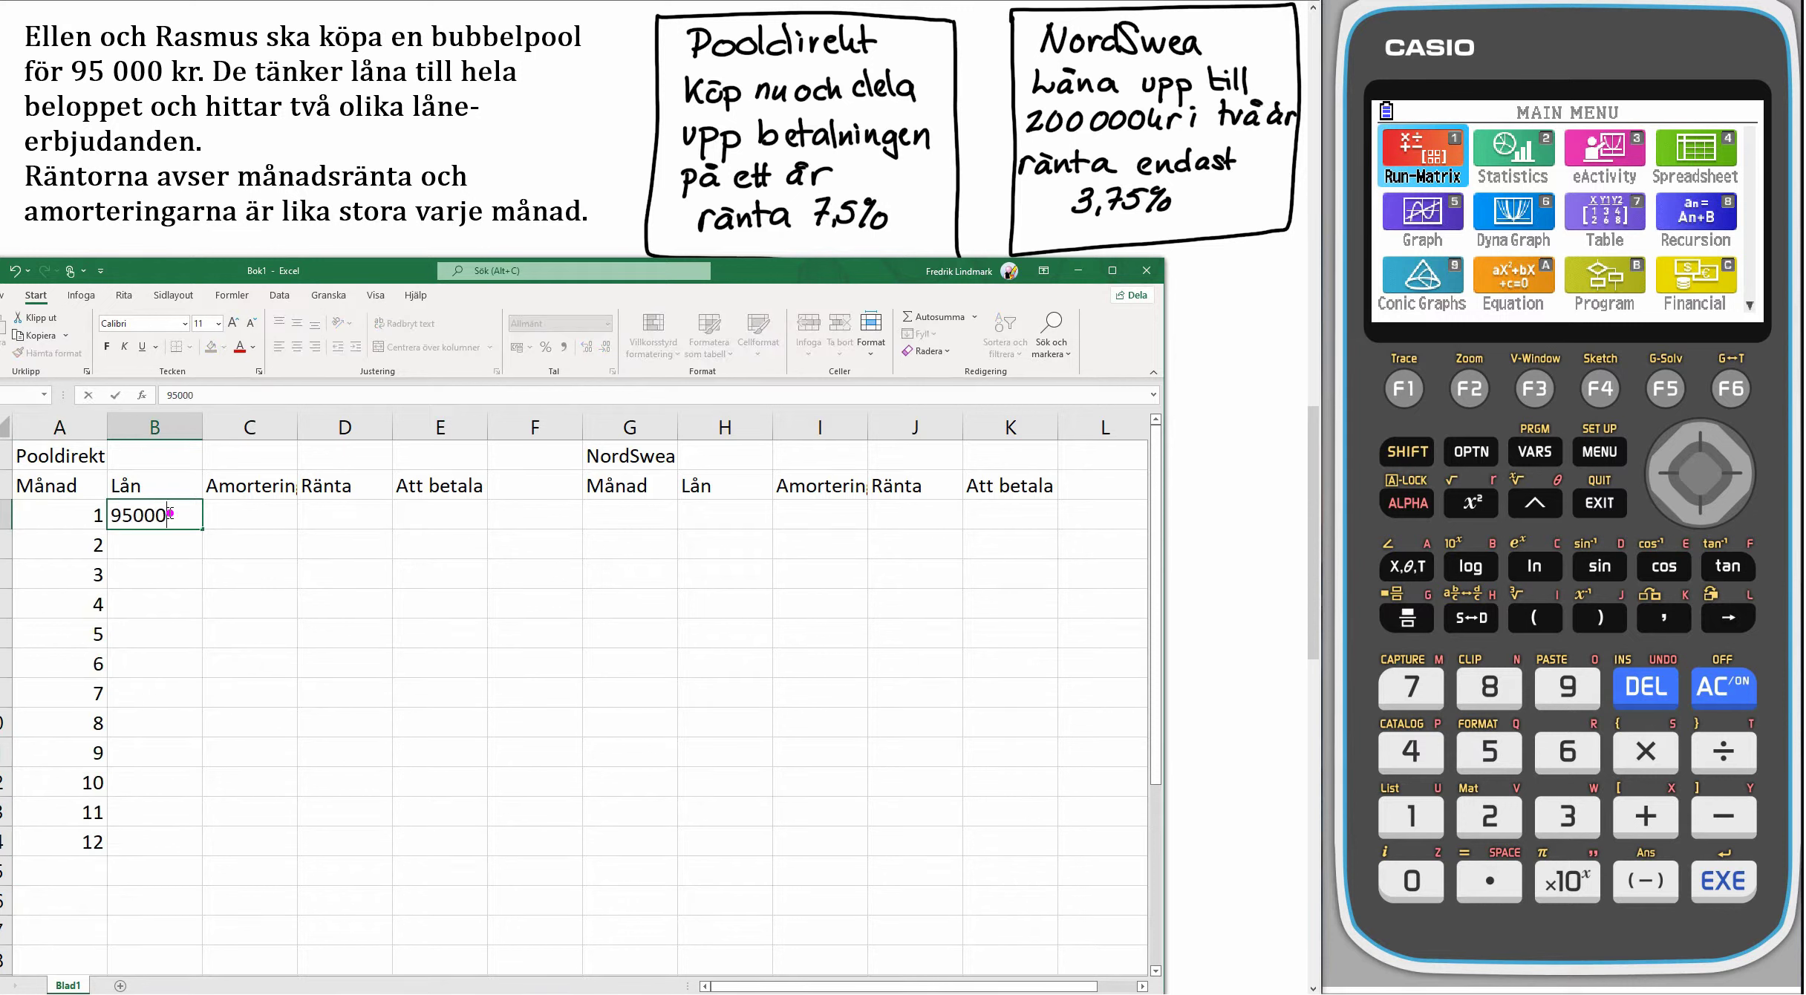
{"action": "key", "text": "Tab"}
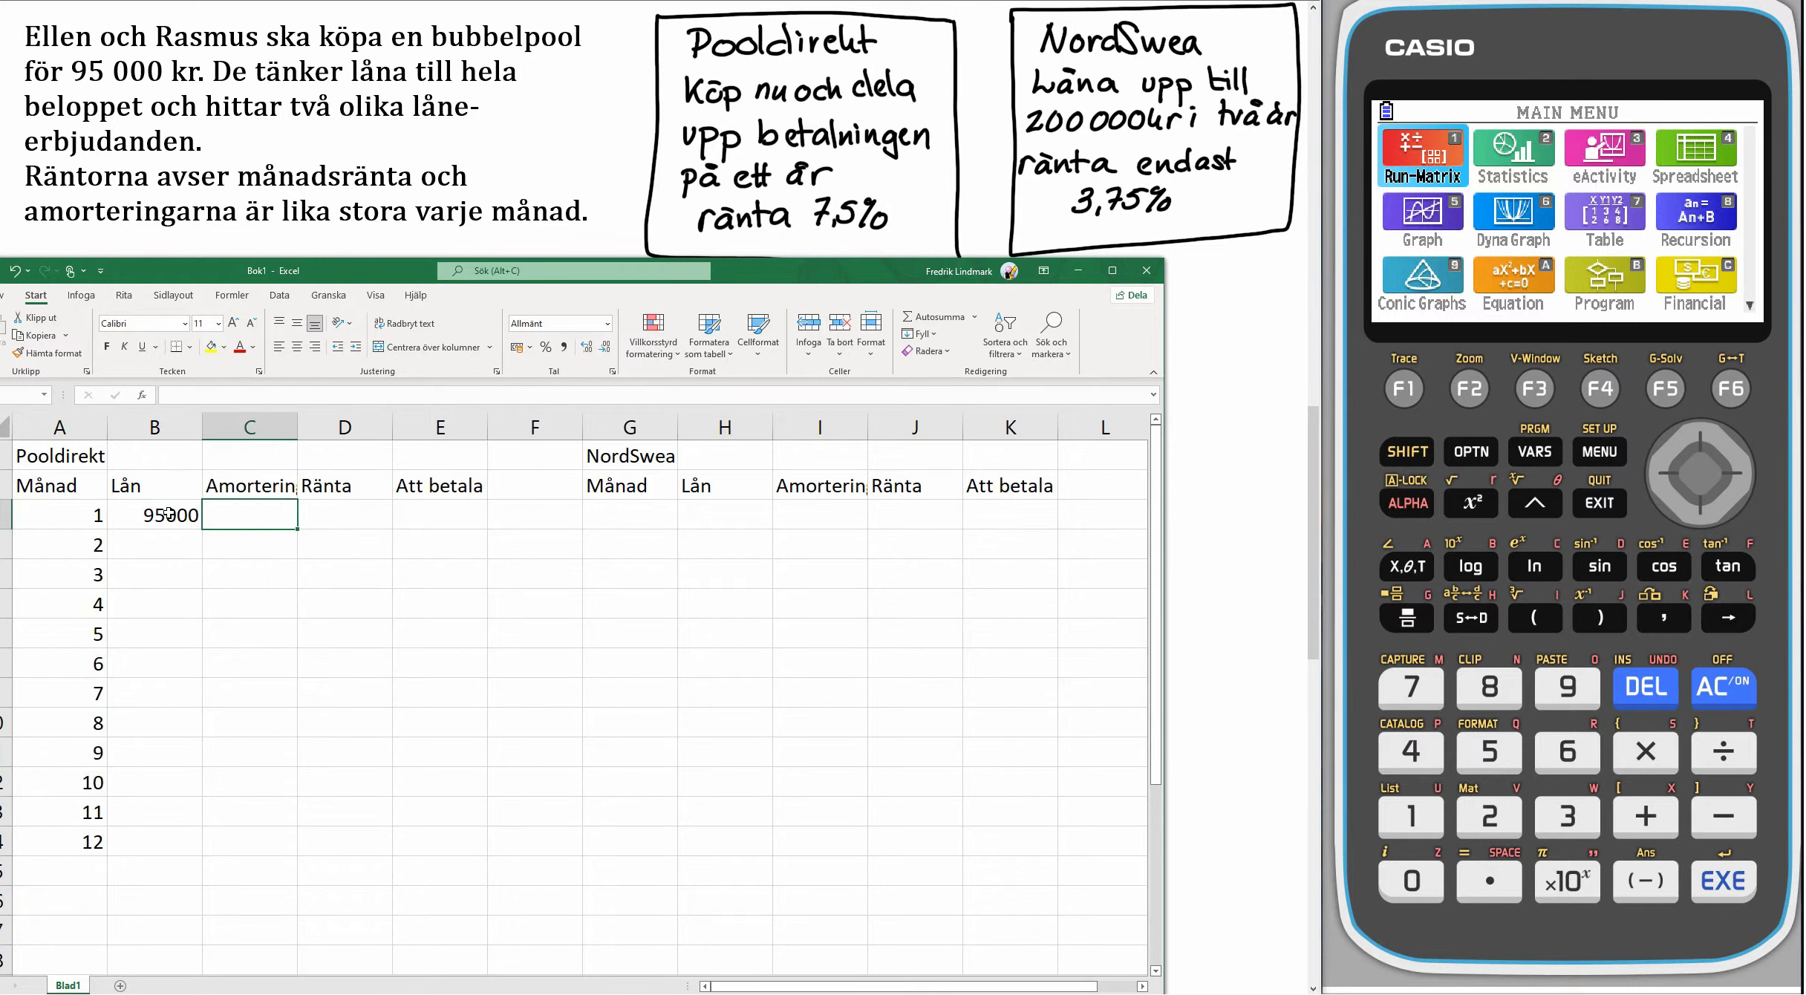
{"action": "type", "text": "="}
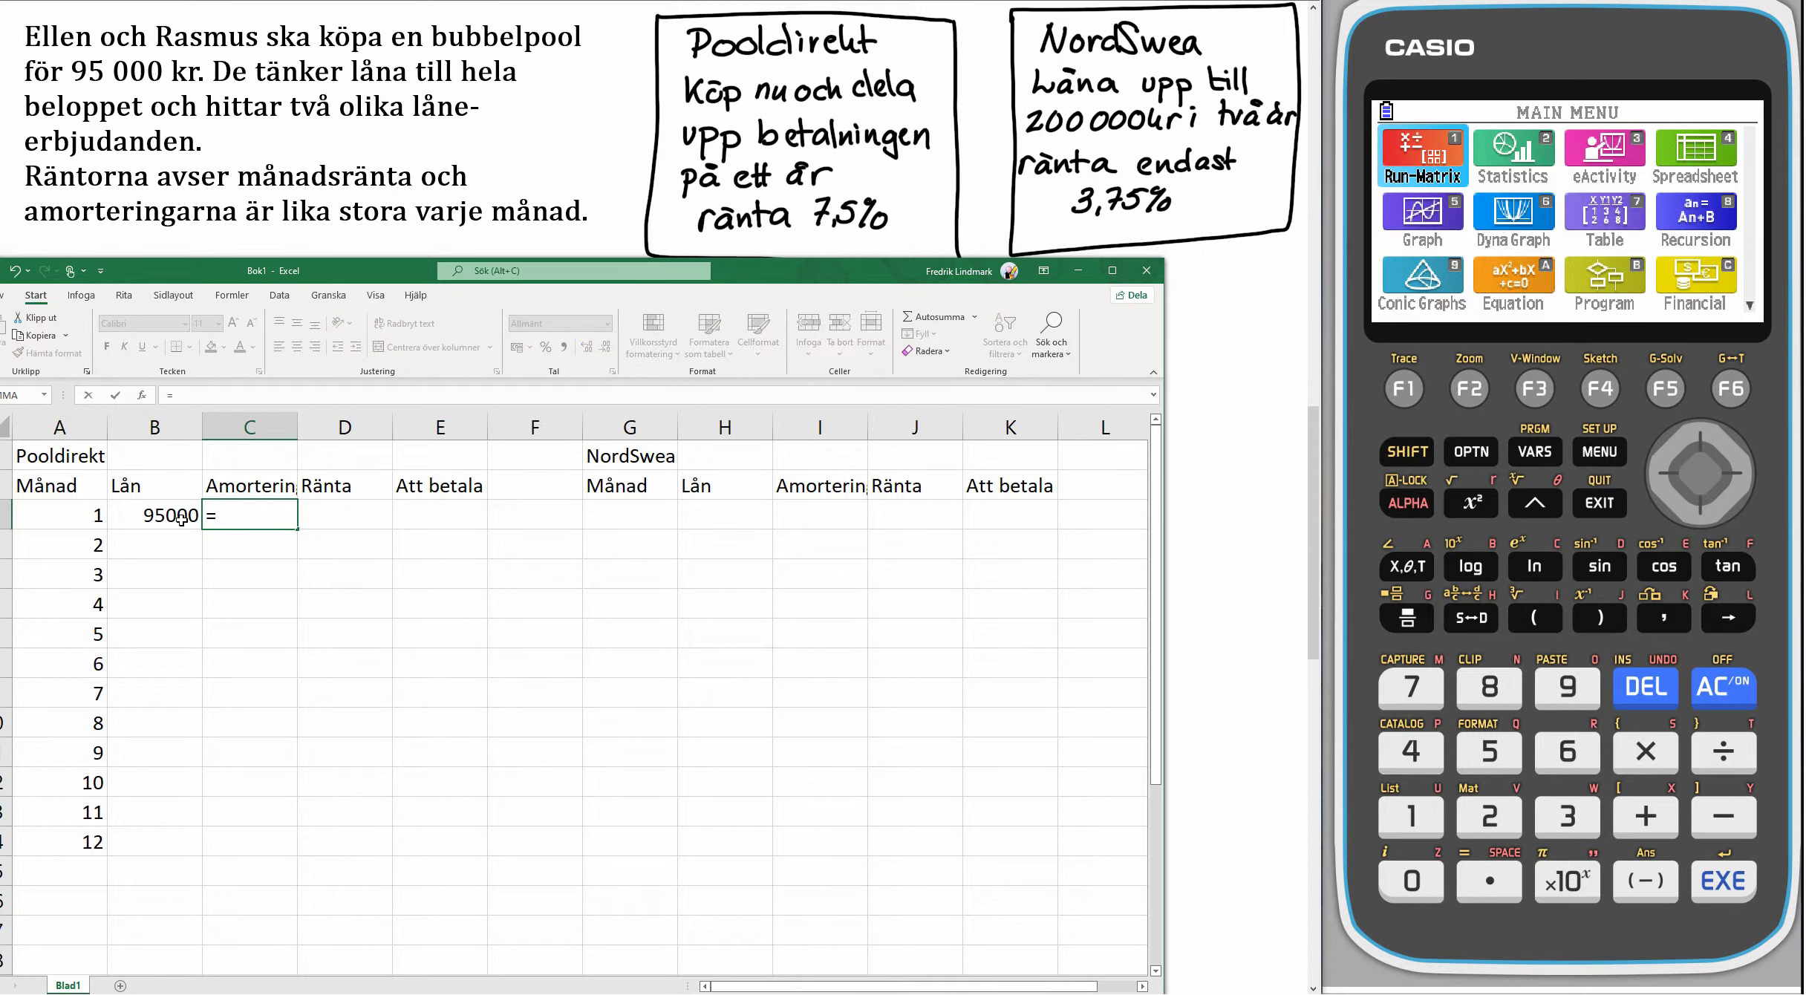
{"action": "left_click", "coordinate": [159, 515]}
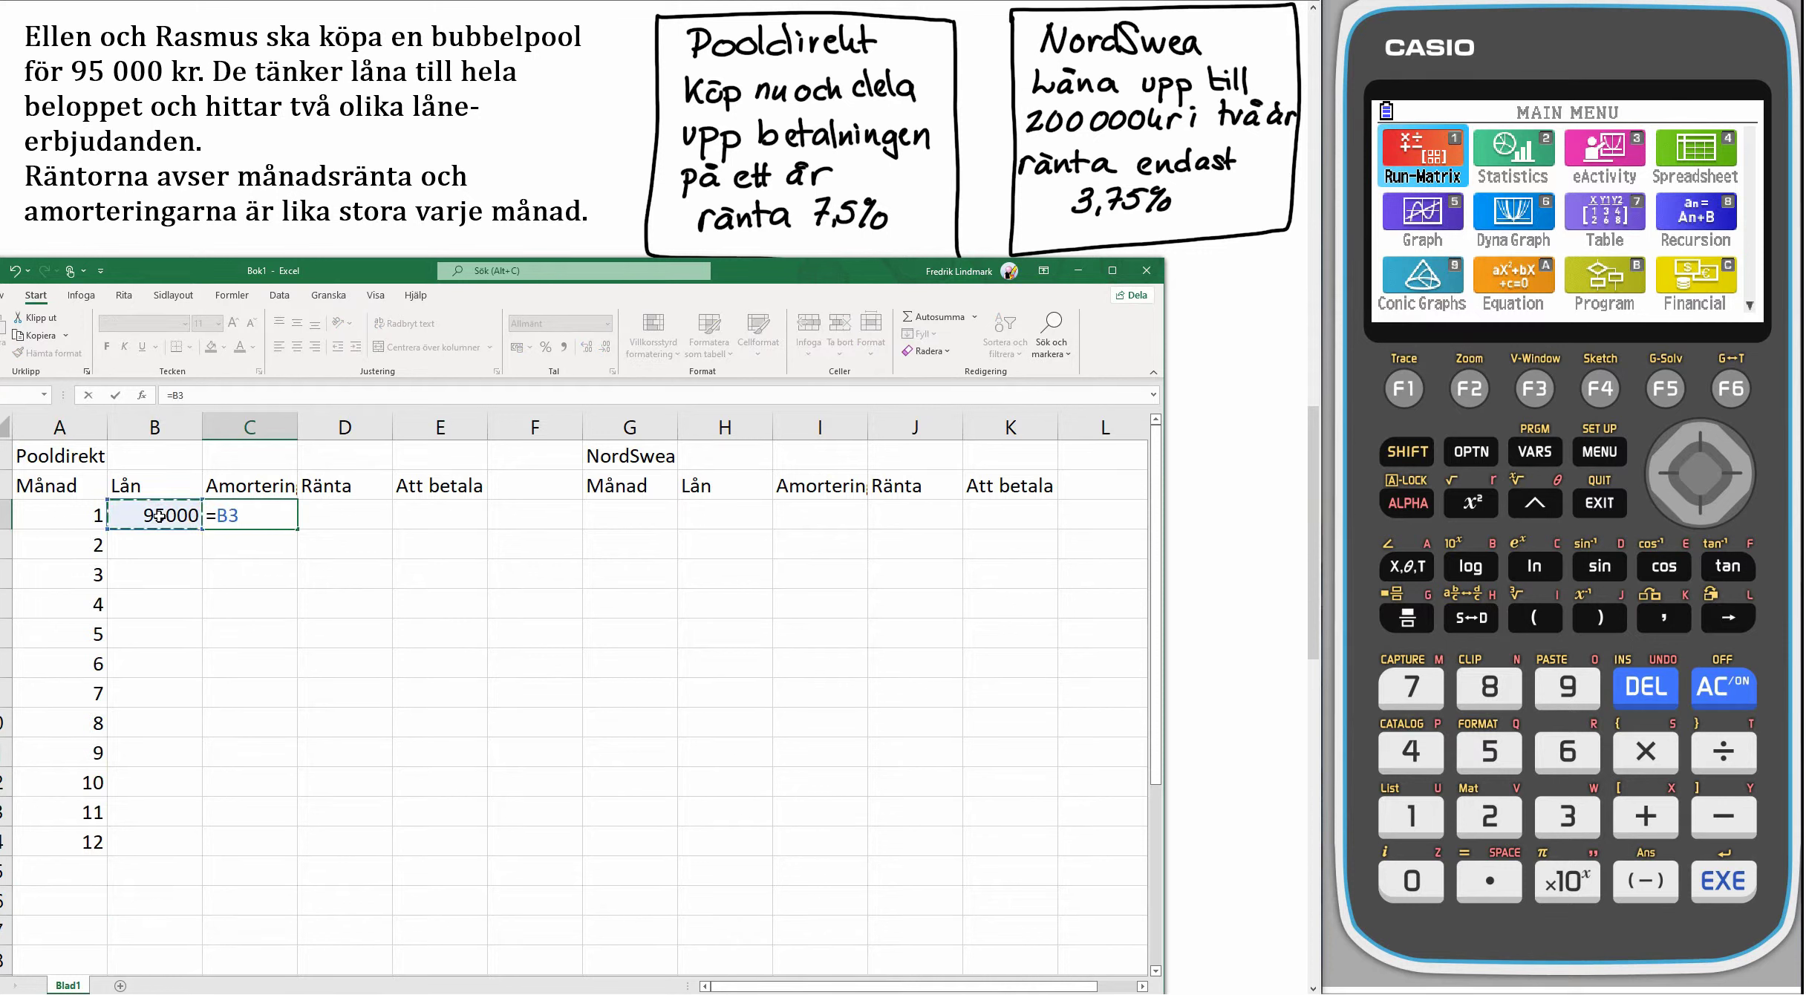
{"action": "type", "text": "/12"}
{"action": "left_click", "coordinate": [216, 522]}
{"action": "type", "text": "$B$"}
{"action": "key", "text": "Return"}
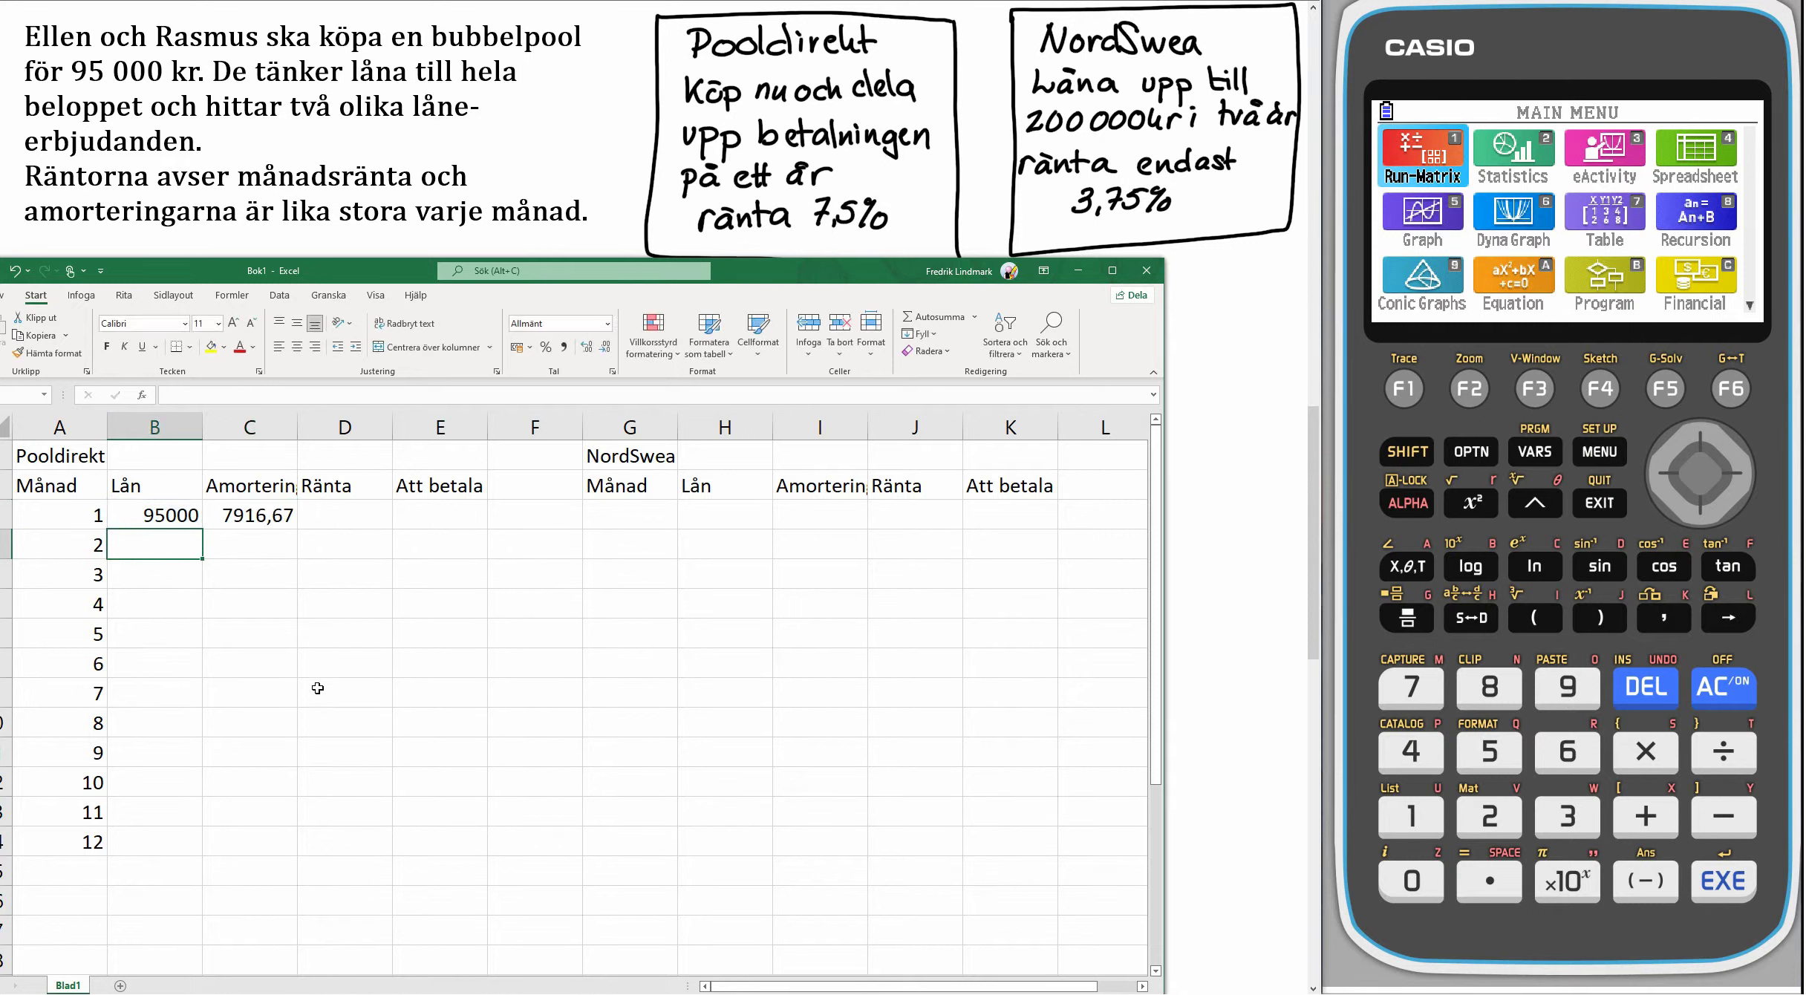
Calculate the first month's interest in D3 with the formula =B3*0,075.
{"action": "left_click", "coordinate": [348, 522]}
{"action": "type", "text": "="}
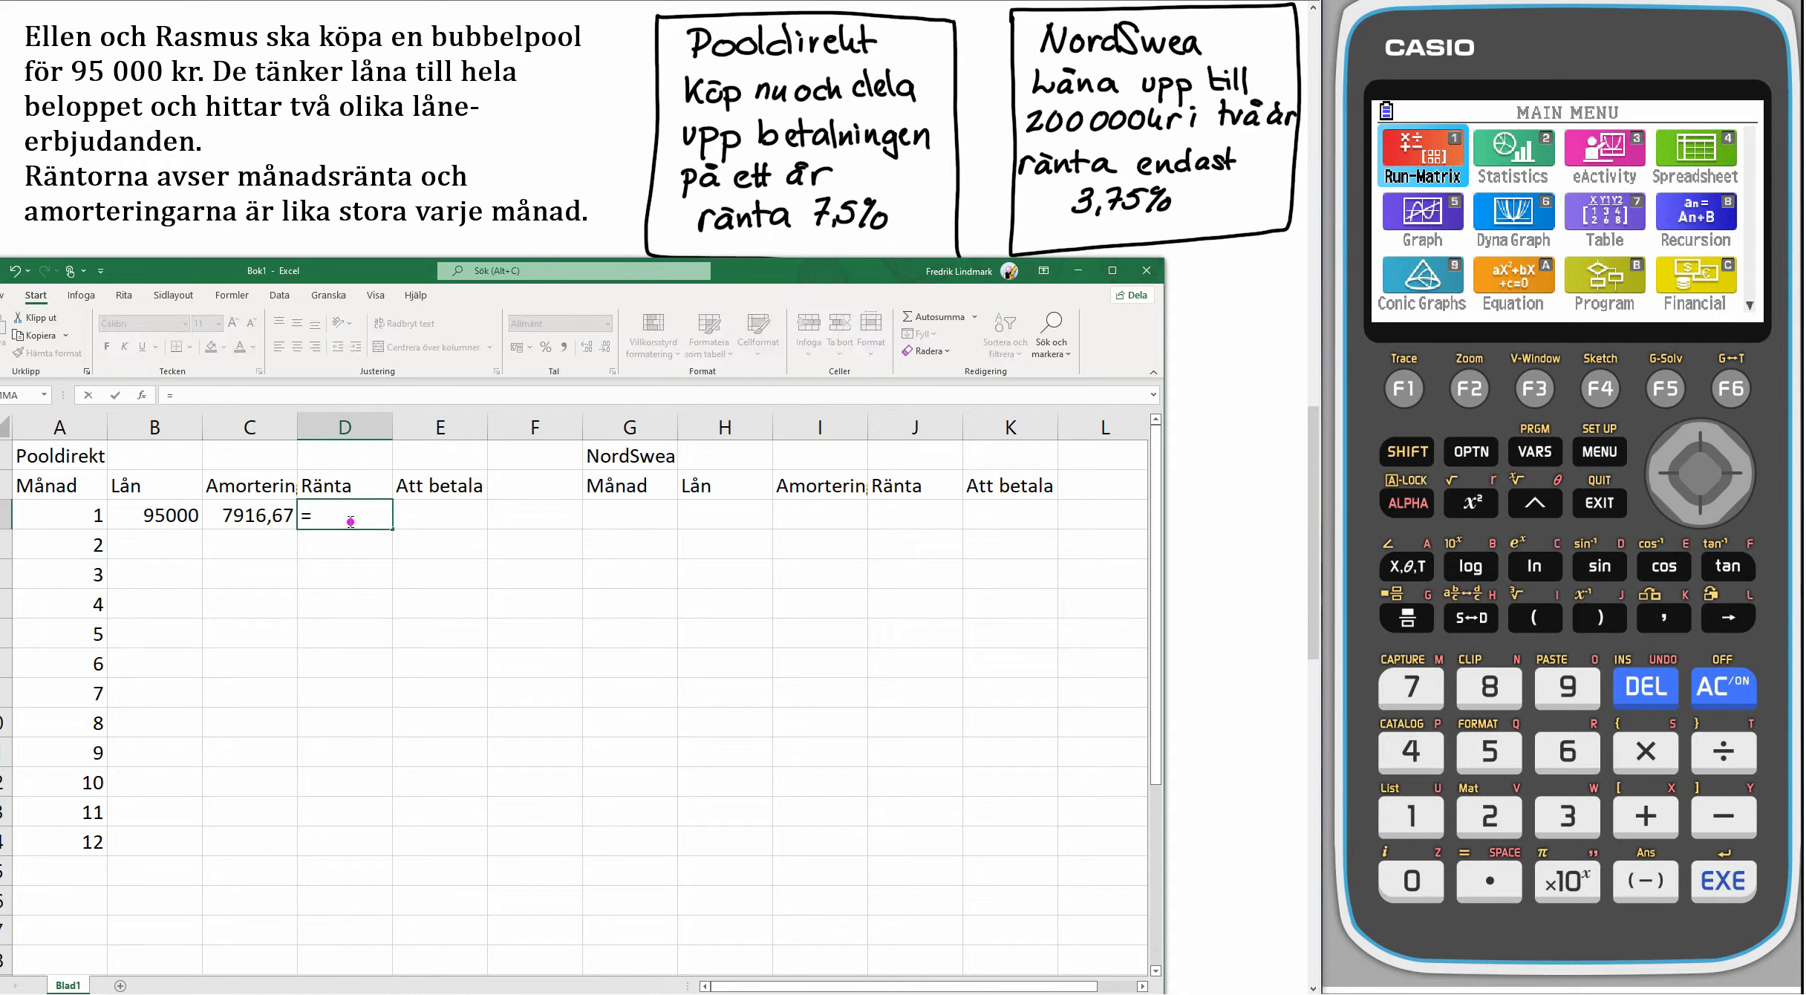
{"action": "left_click", "coordinate": [141, 515]}
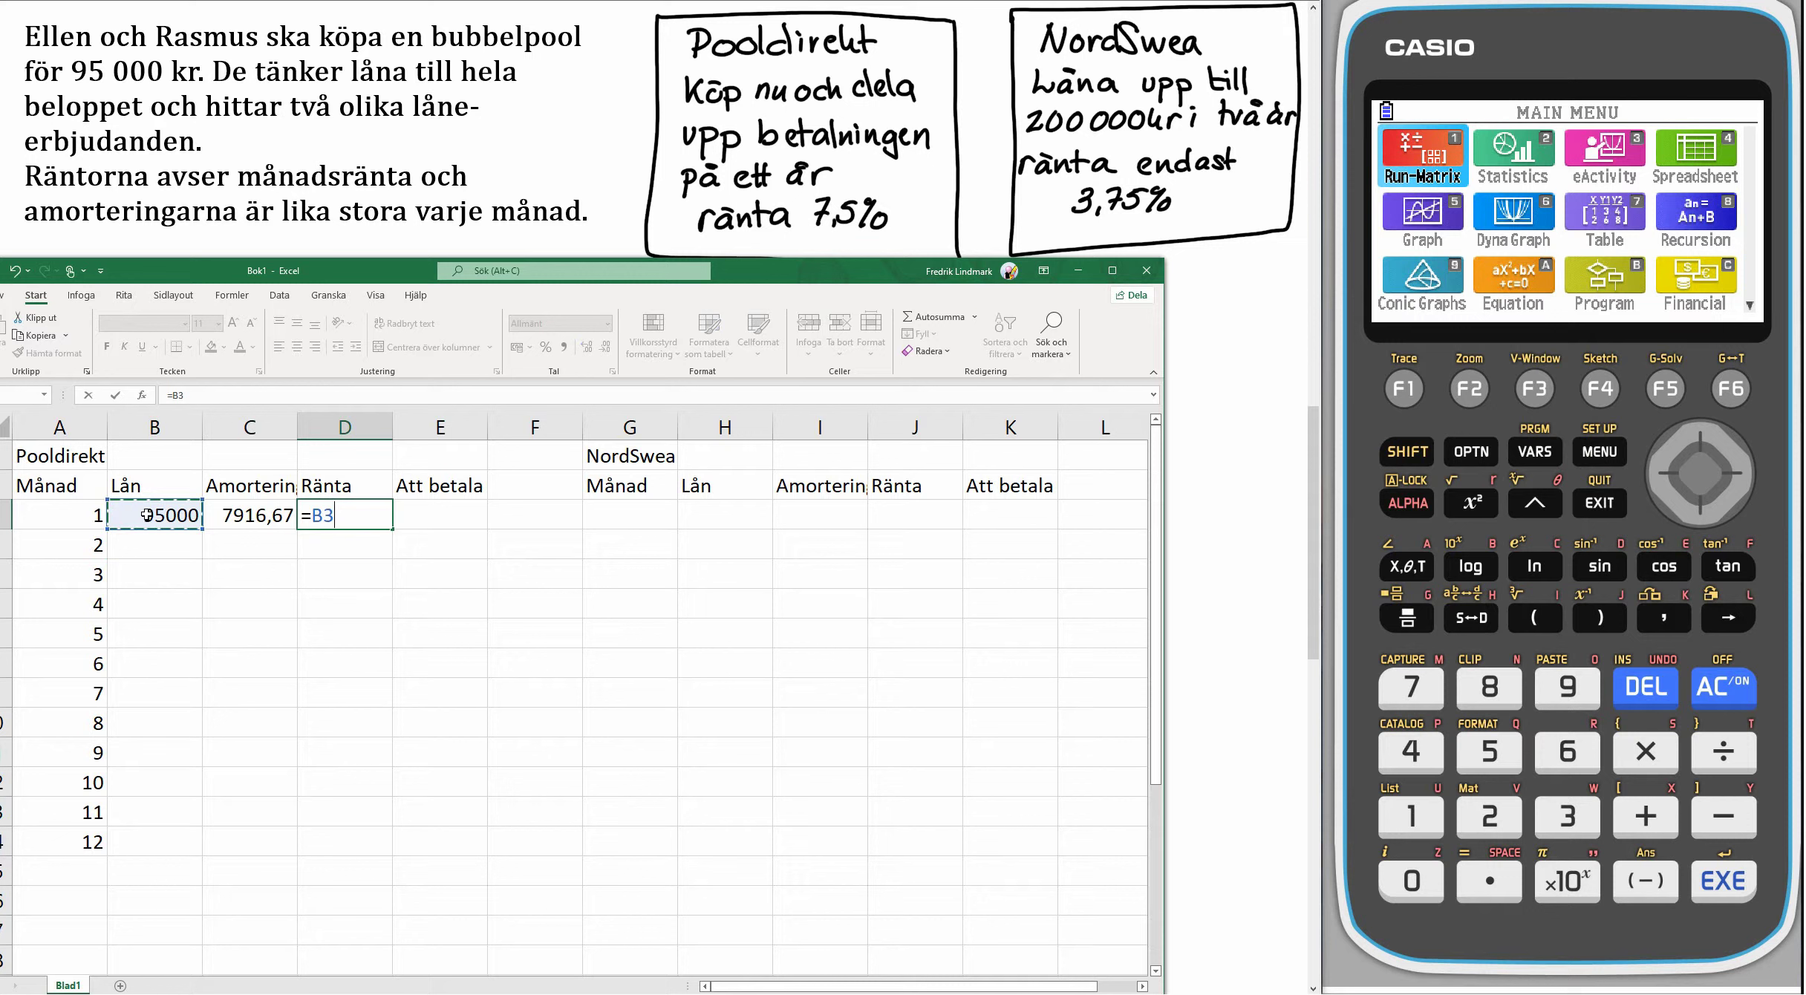
{"action": "type", "text": "*0,075"}
{"action": "key", "text": "Return"}
Calculate the first month's payment in E3 with the formula =C3+D3.
{"action": "left_click", "coordinate": [459, 512]}
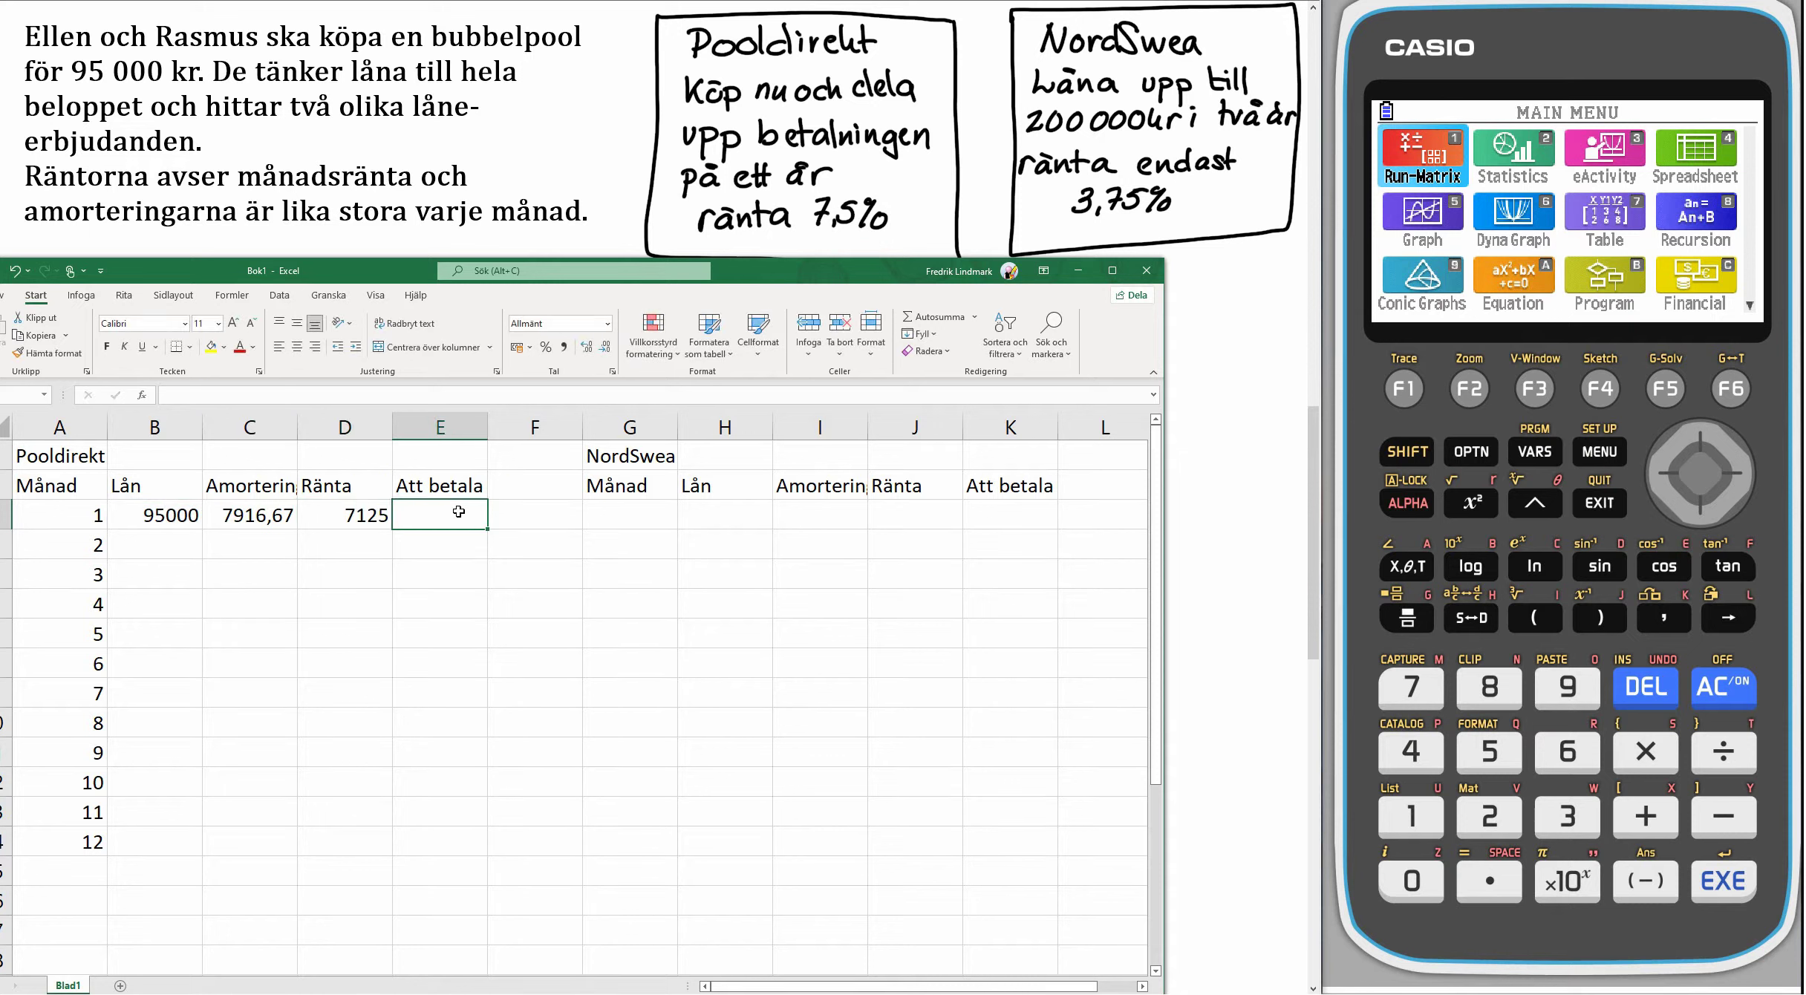
{"action": "type", "text": "="}
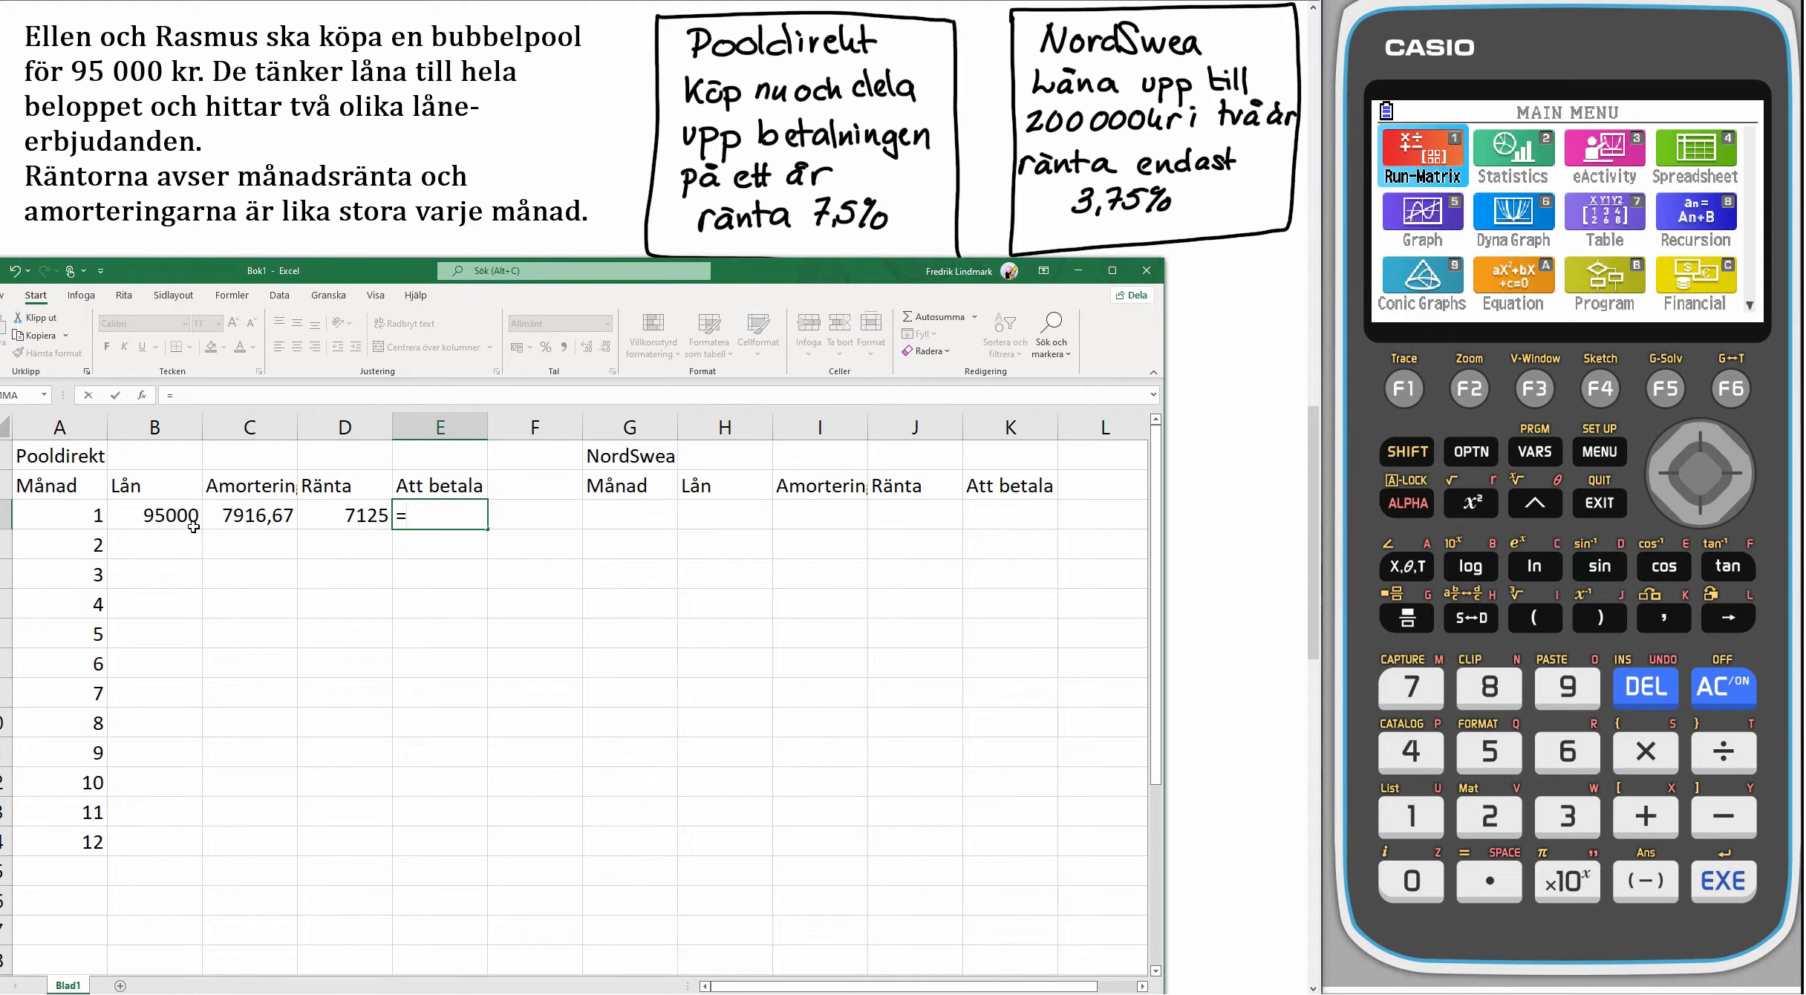
{"action": "left_click", "coordinate": [267, 515]}
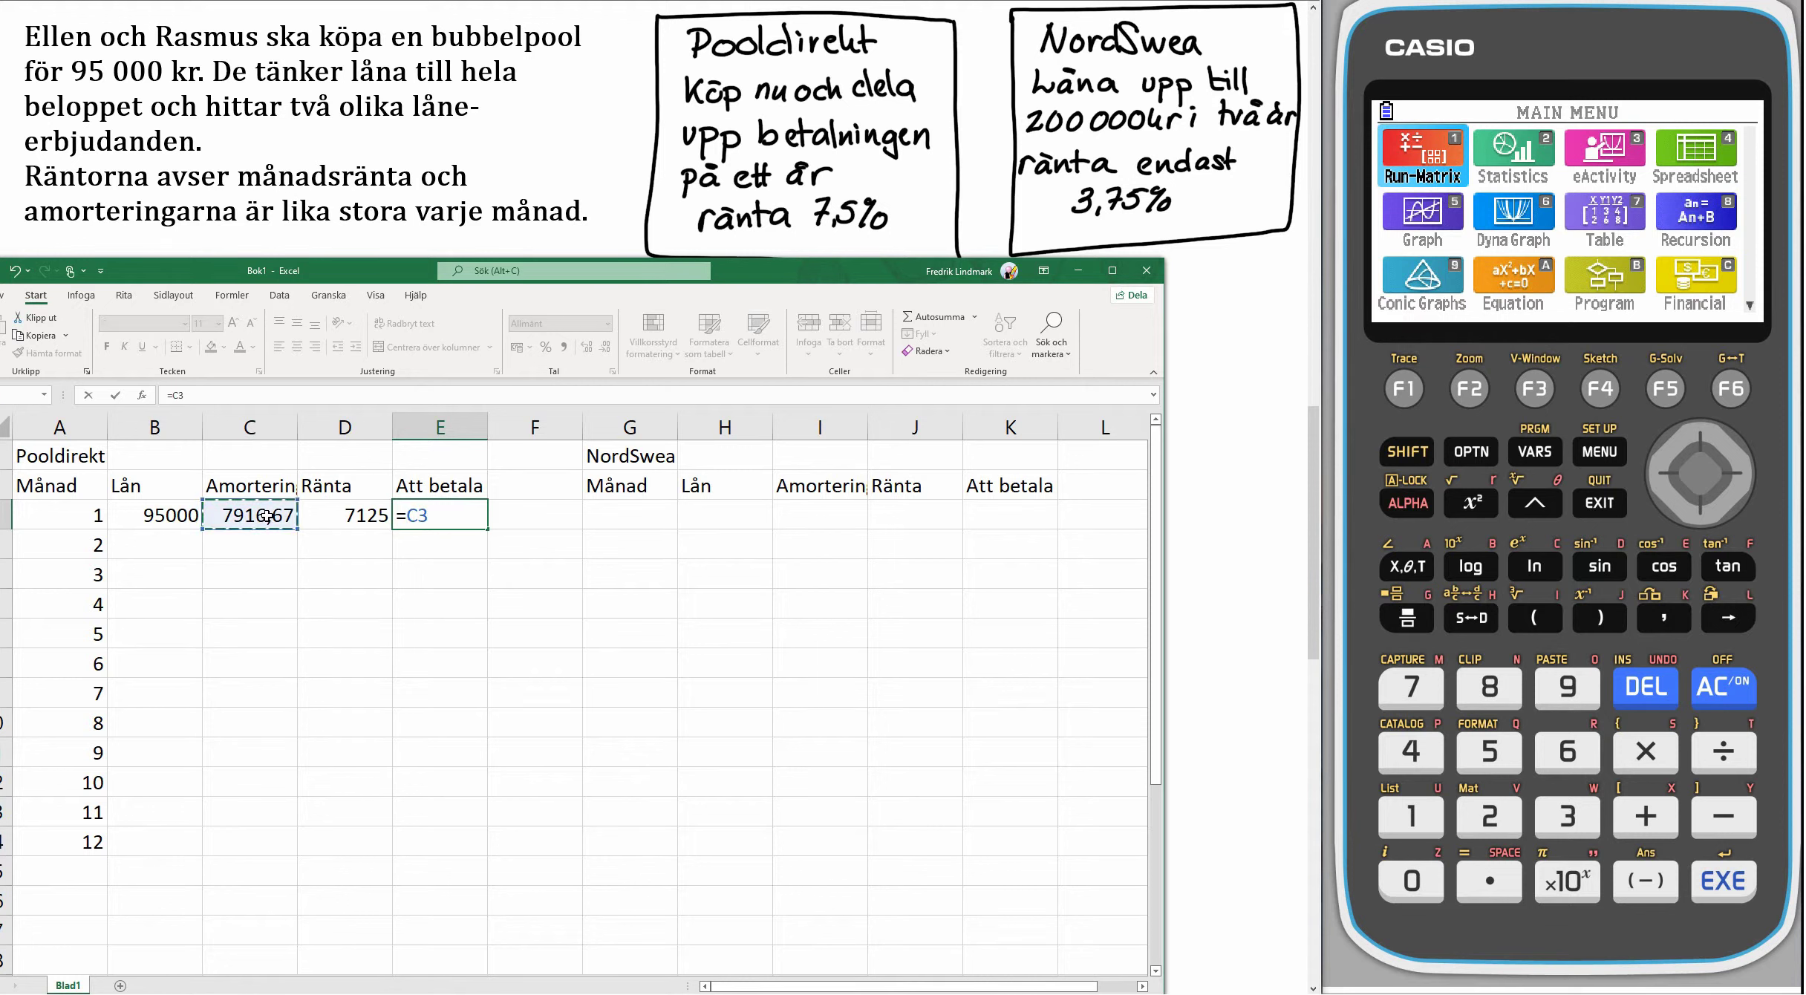
{"action": "type", "text": "+"}
{"action": "left_click", "coordinate": [335, 519]}
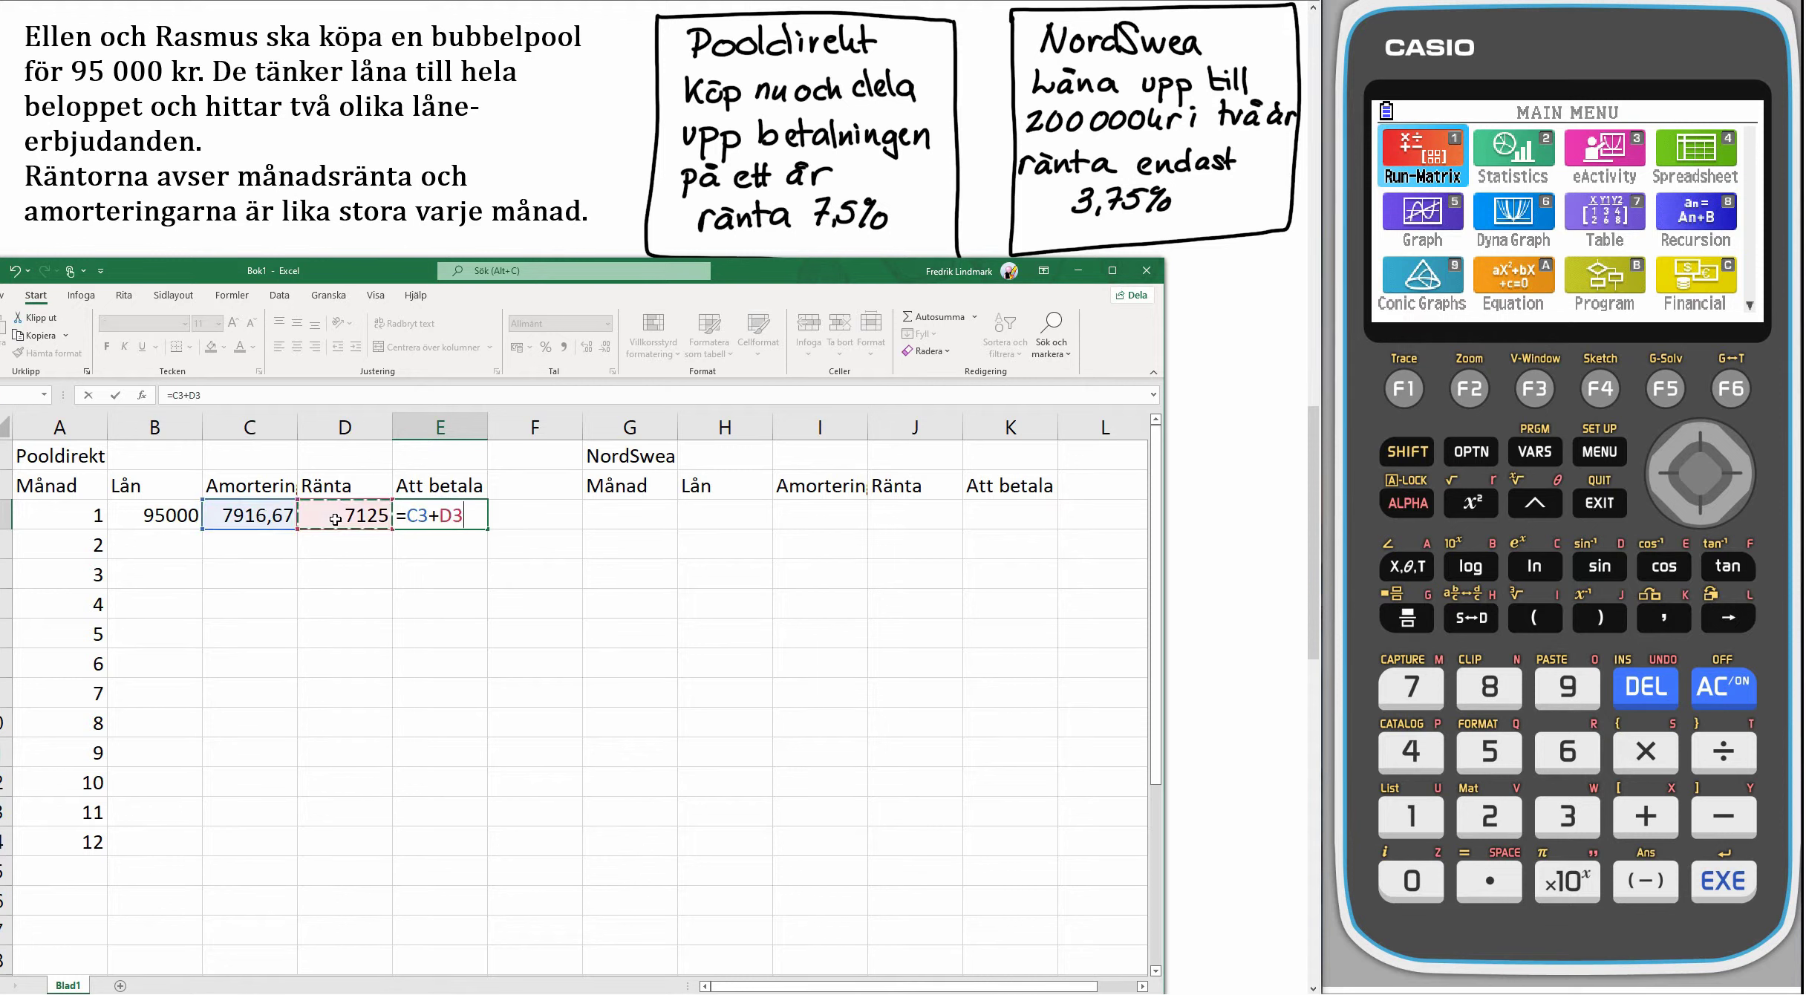
{"action": "key", "text": "Return"}
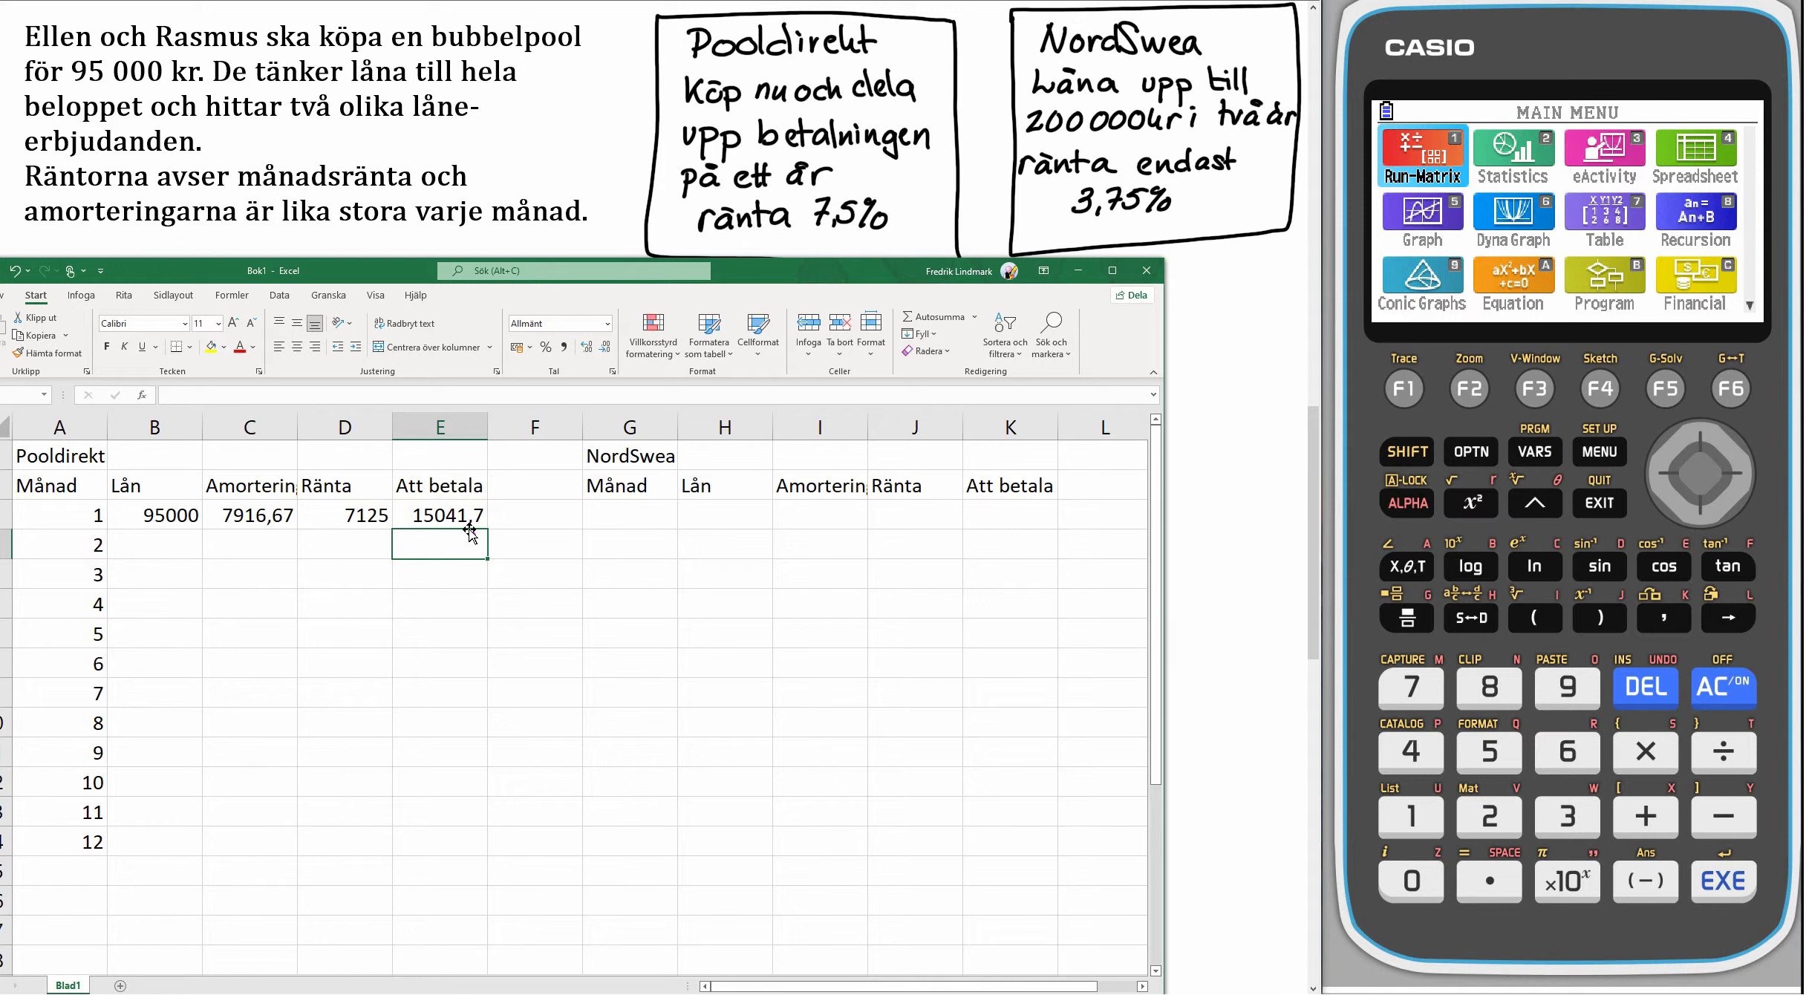
Calculate the remaining loan for month 2 in B4 with the formula =B3-C3.
{"action": "left_click", "coordinate": [164, 540]}
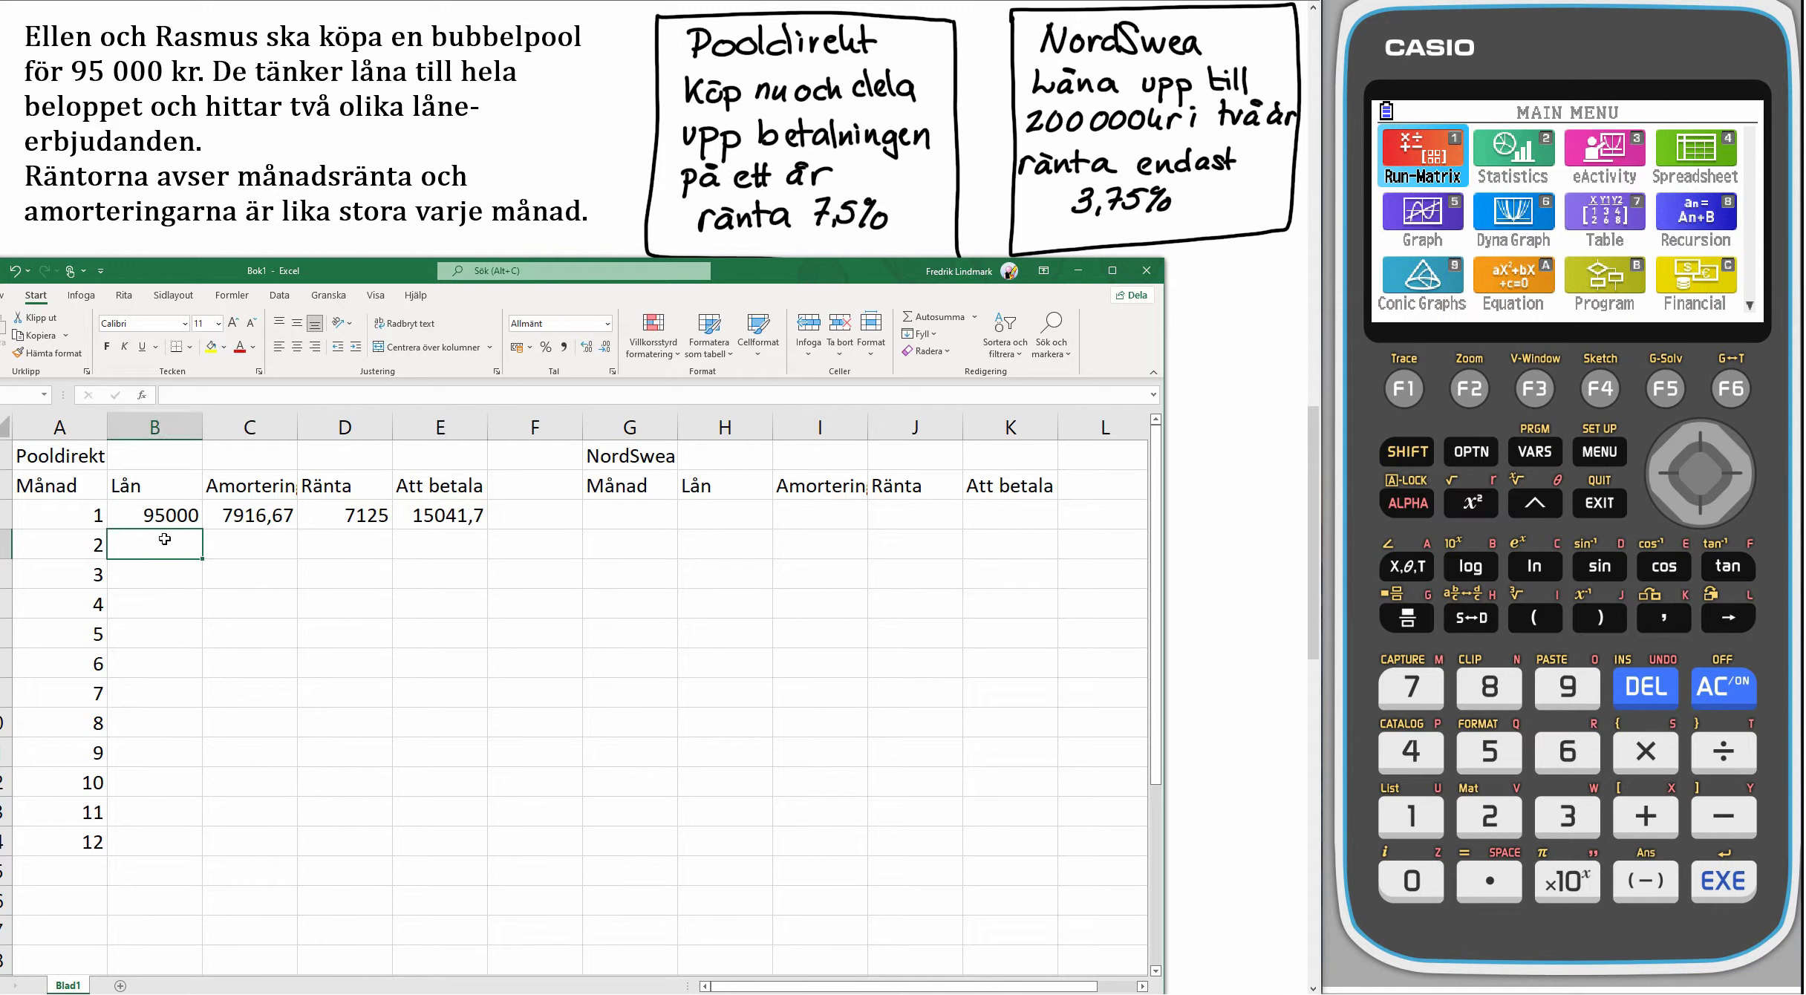
{"action": "type", "text": "="}
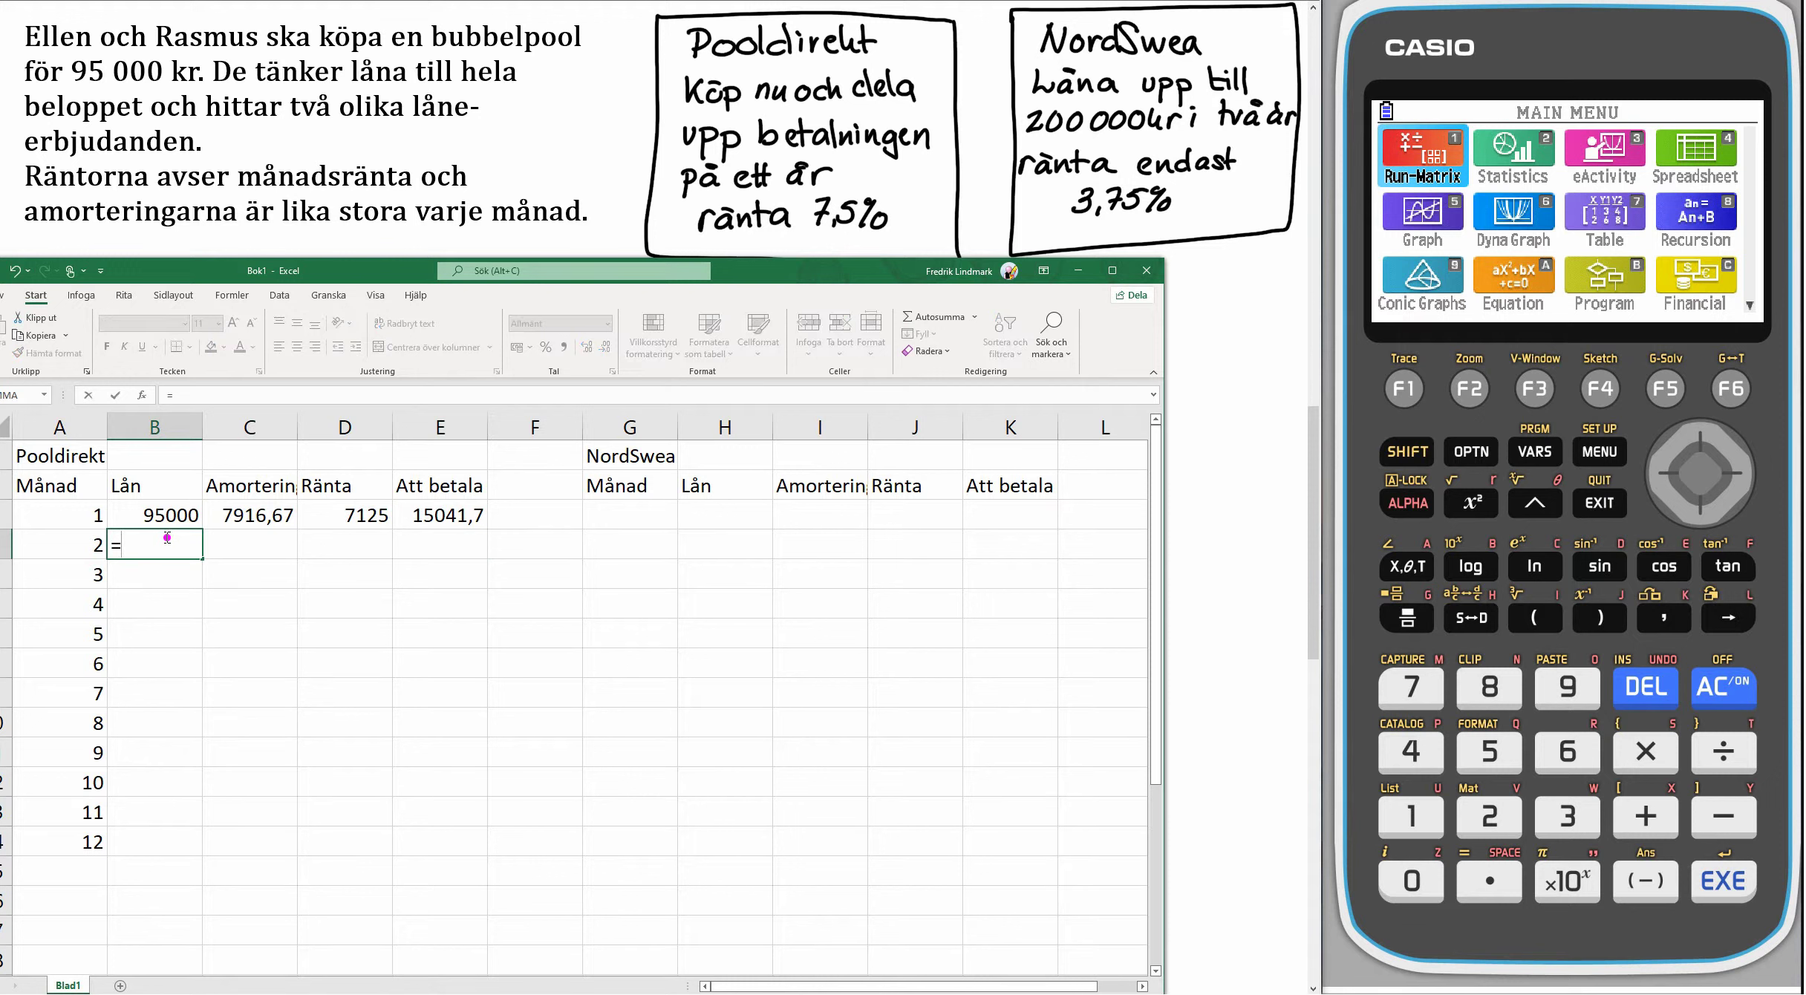
{"action": "left_click", "coordinate": [170, 520]}
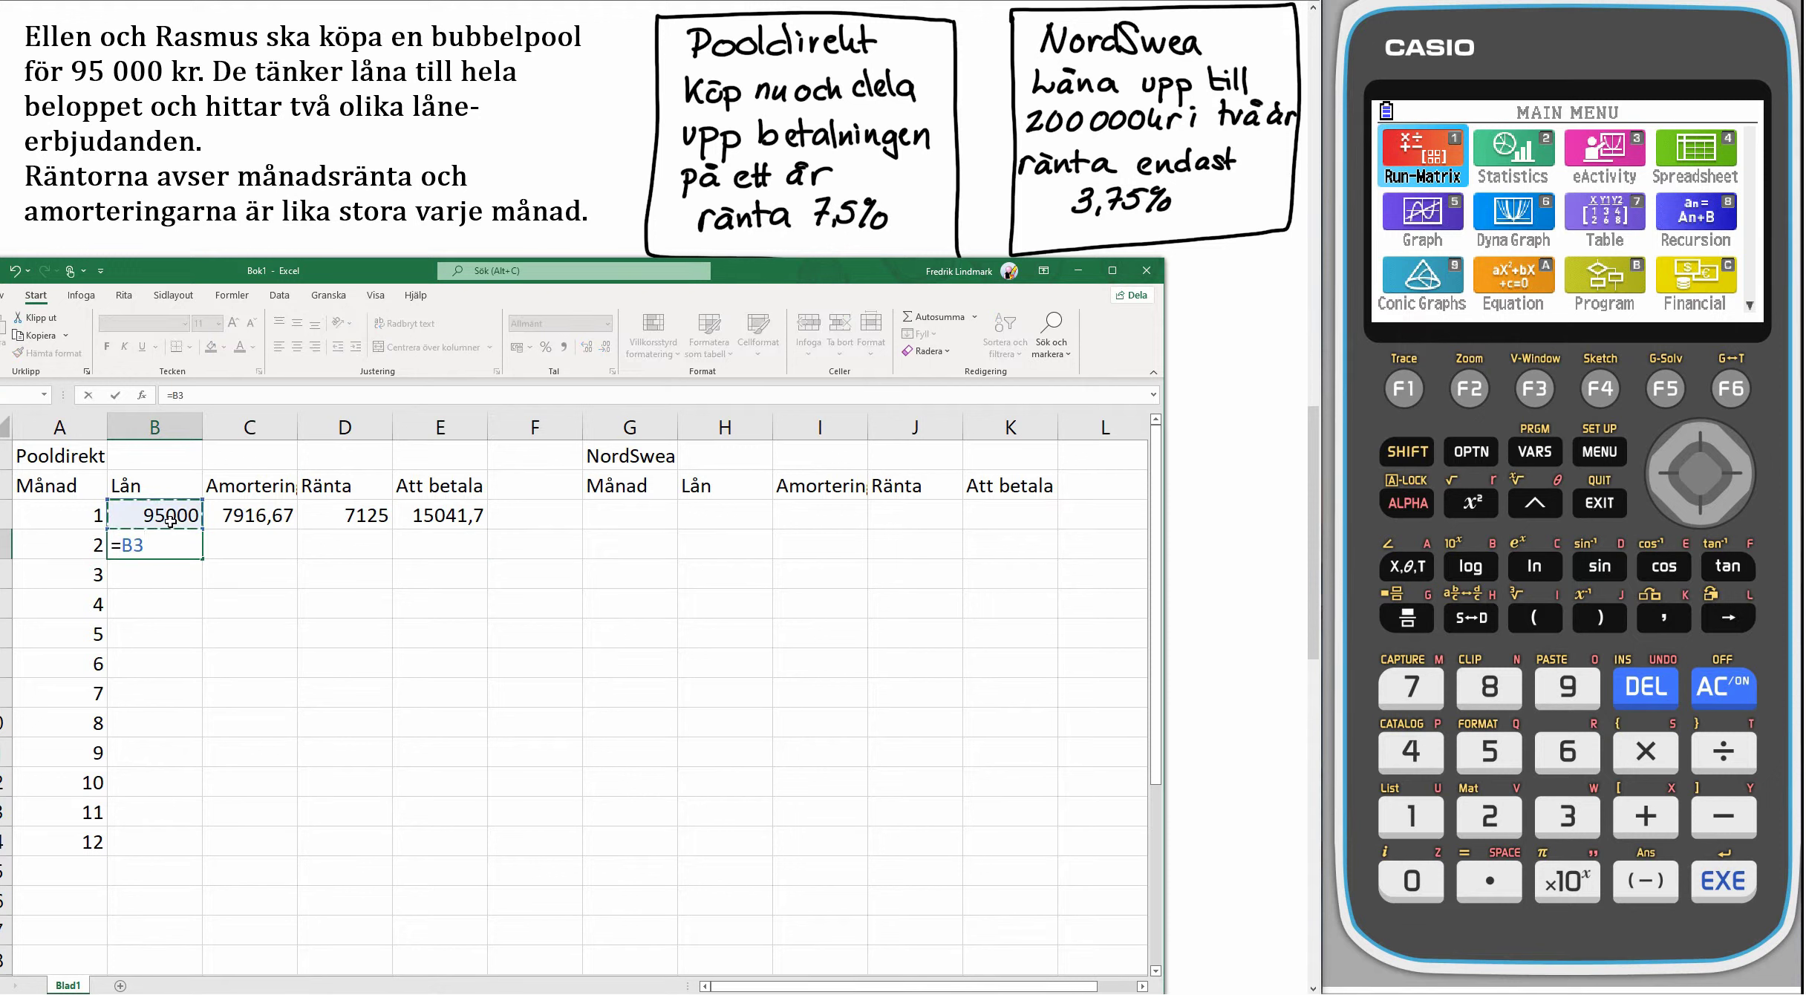
{"action": "type", "text": "-"}
{"action": "left_click", "coordinate": [253, 514]}
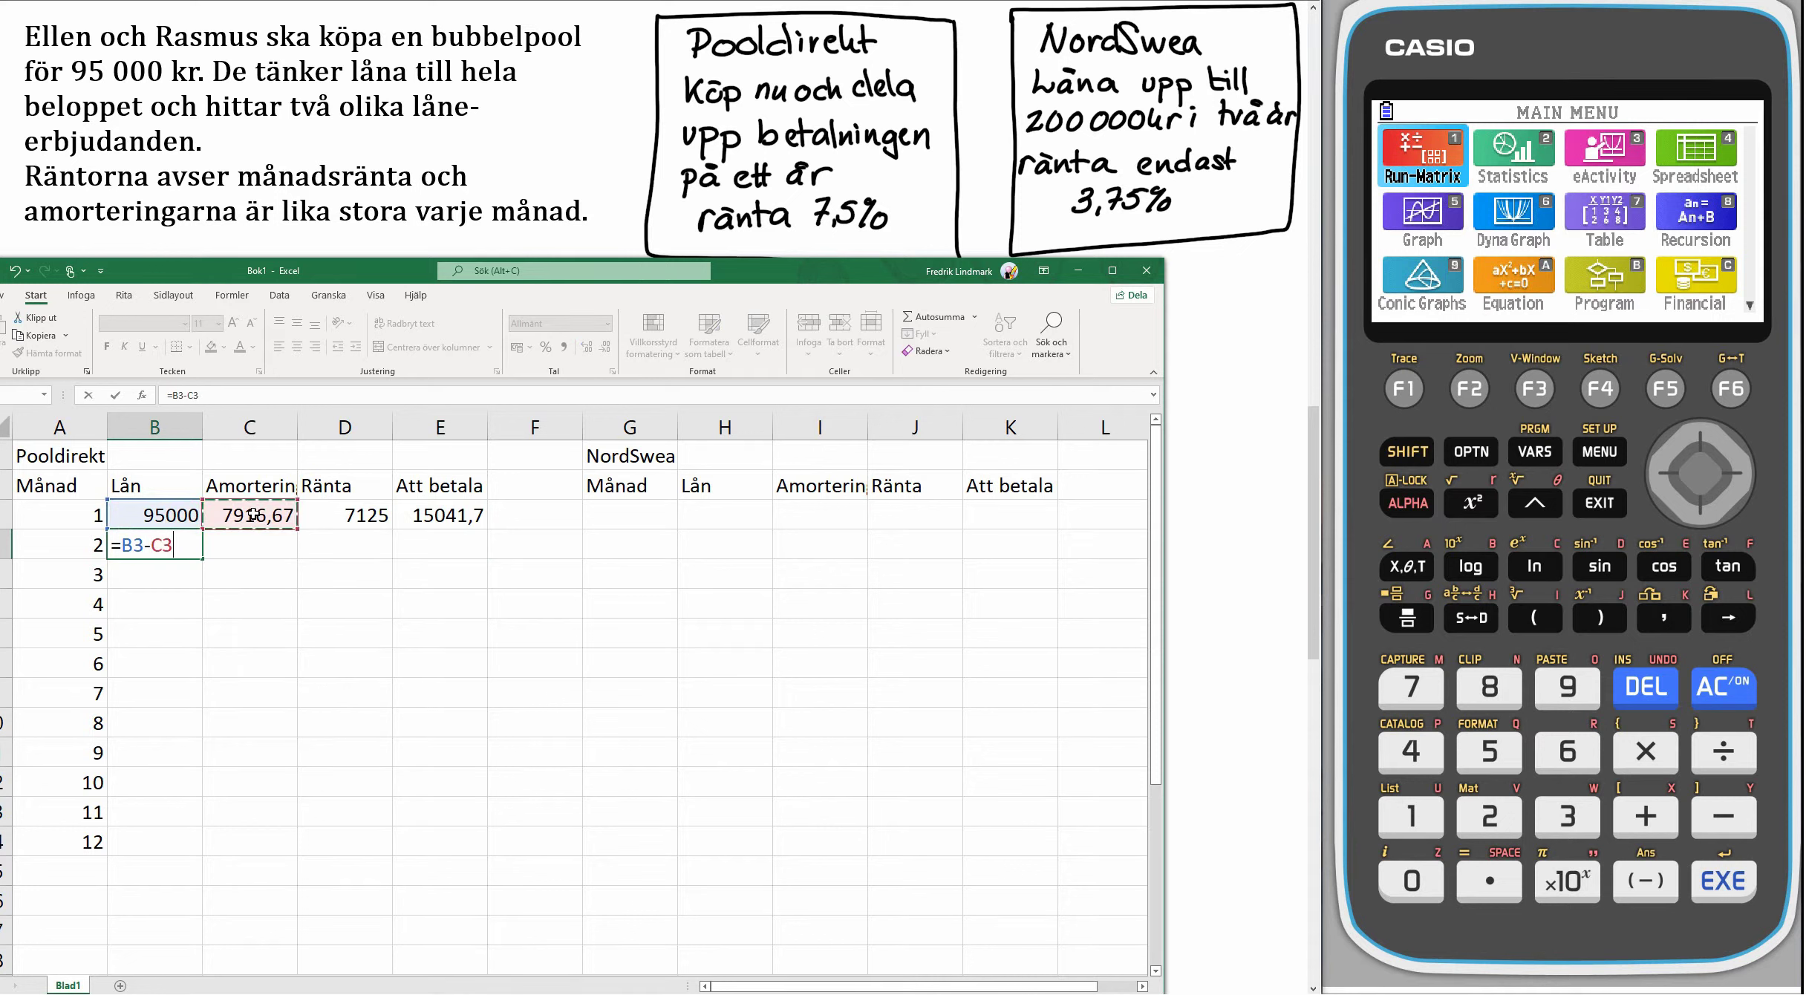
{"action": "key", "text": "Return"}
Copy the Pooldirekt amortization and interest formulas from C3 and D3 down to month 2, checking the interest formula's reference.
{"action": "left_click", "coordinate": [283, 519]}
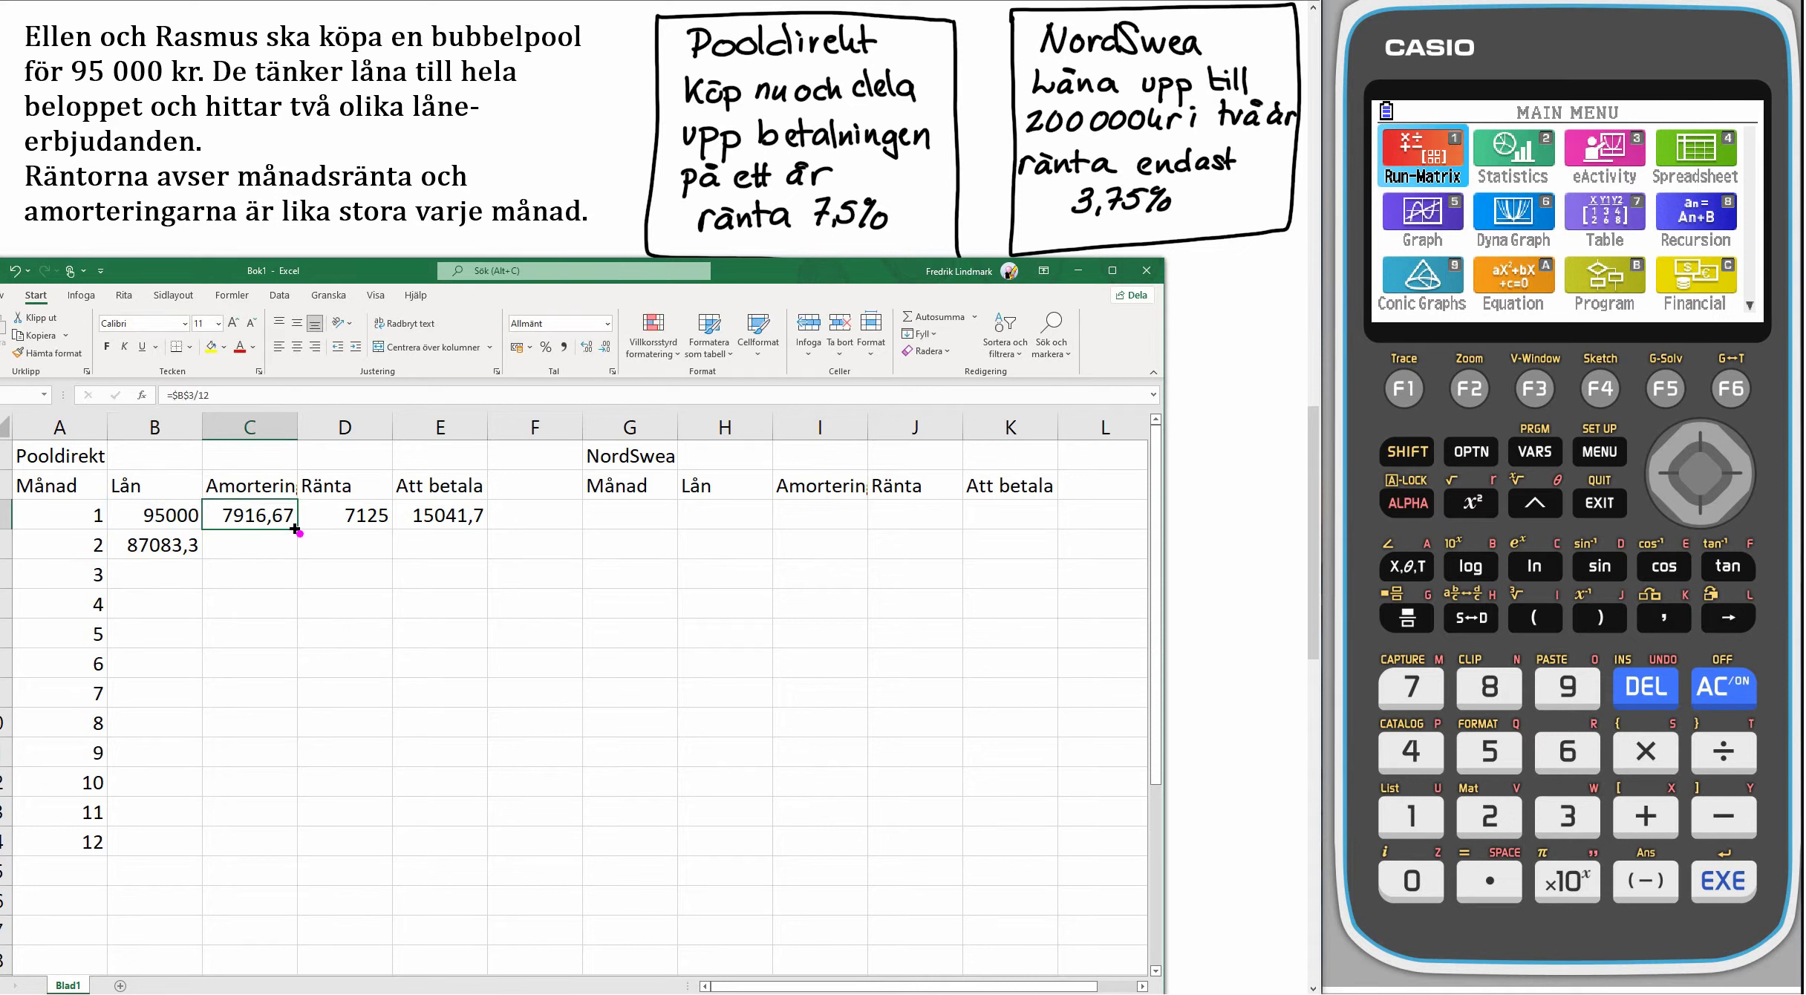
{"action": "left_click_drag", "start_coordinate": [294, 530], "coordinate": [294, 558]}
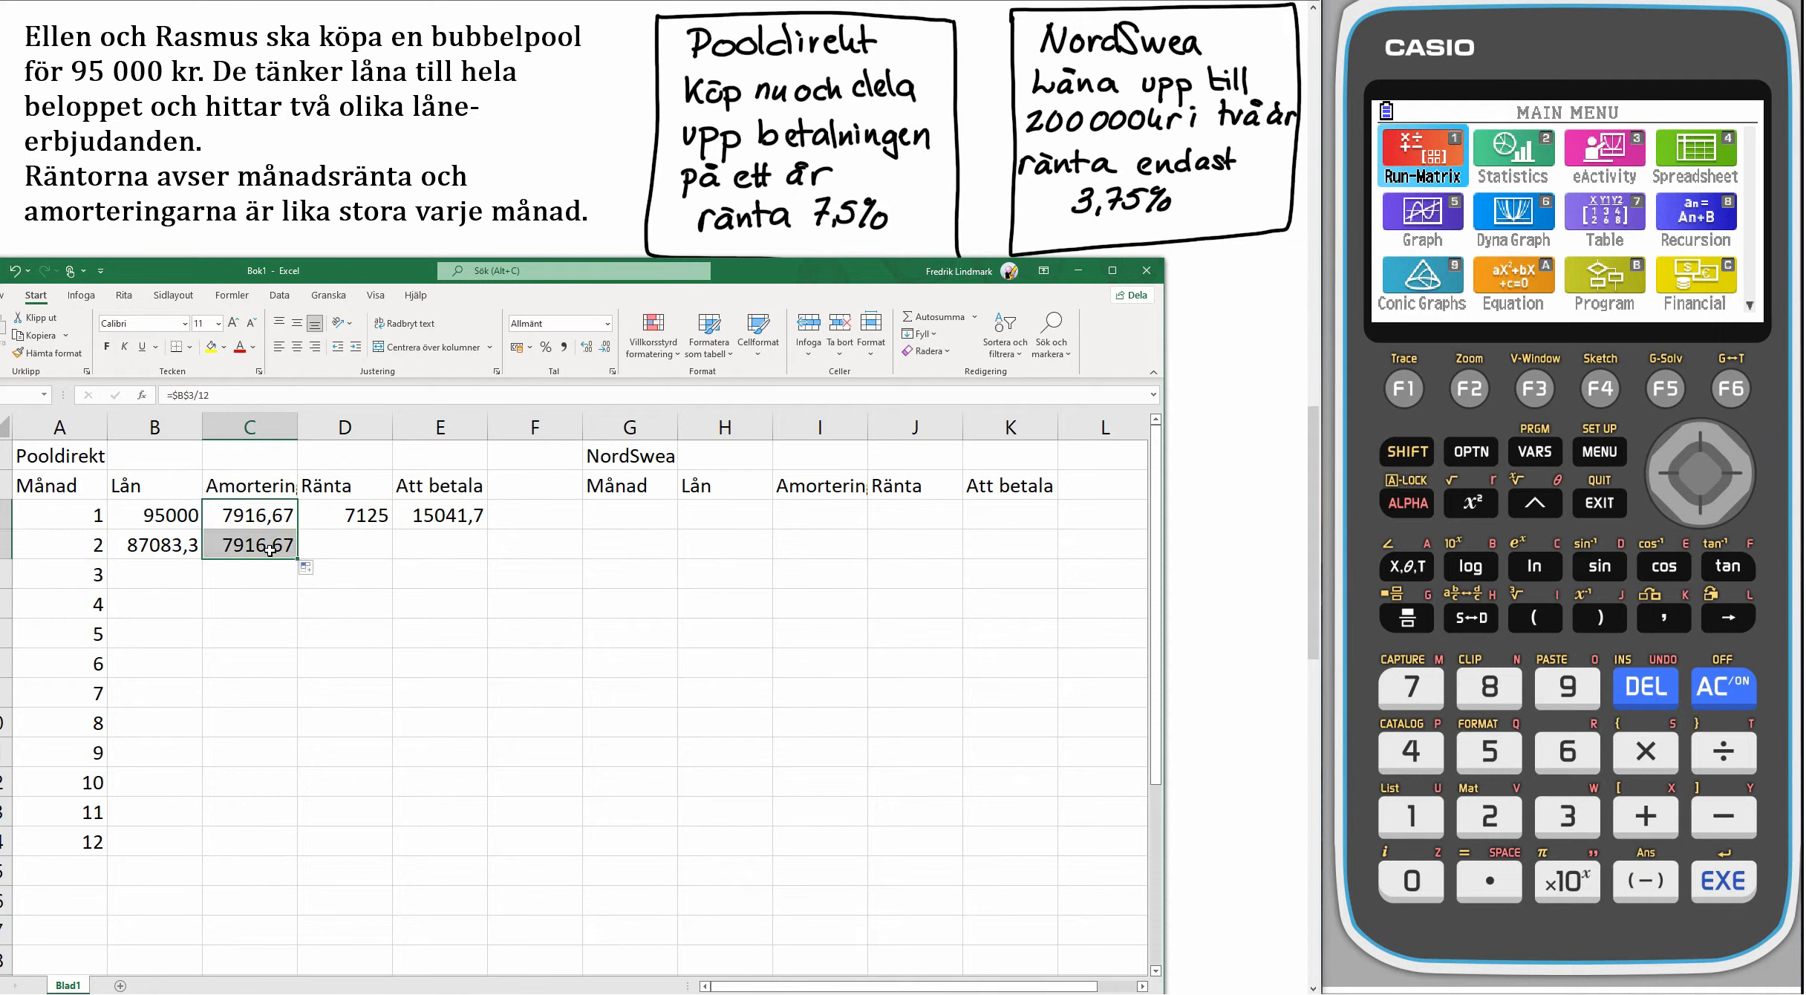
{"action": "left_click", "coordinate": [360, 518]}
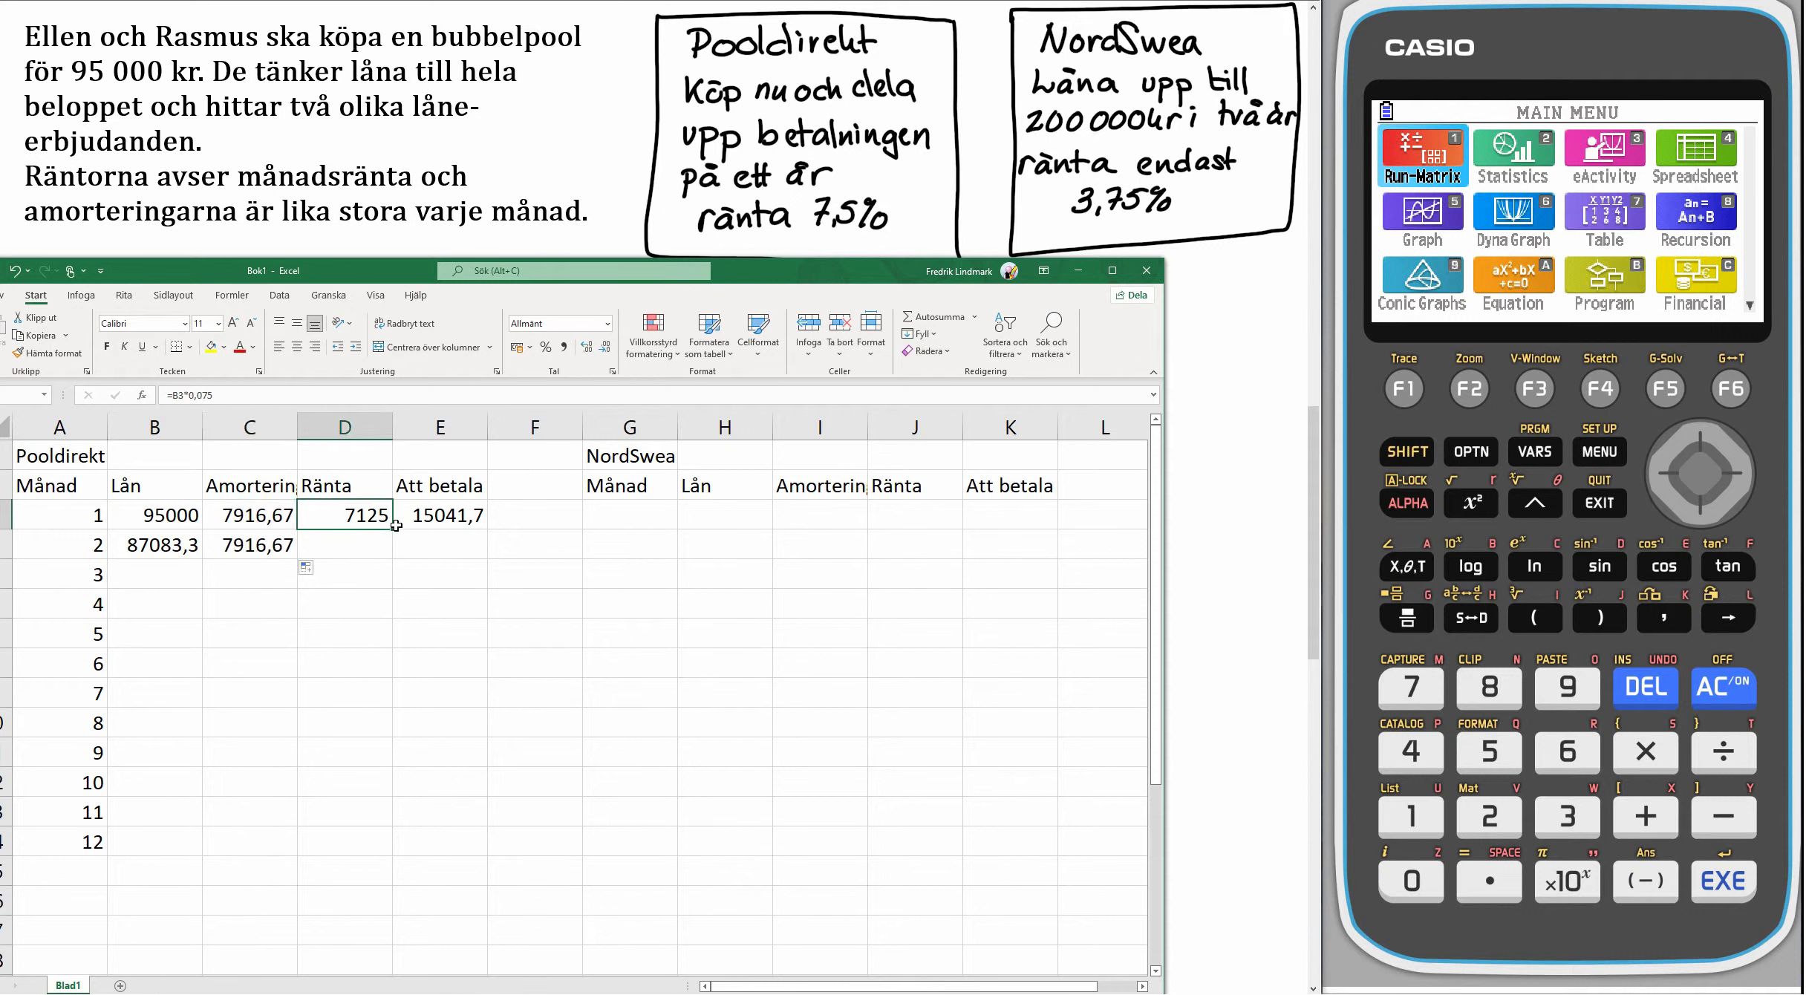
{"action": "left_click_drag", "start_coordinate": [391, 530], "coordinate": [378, 566]}
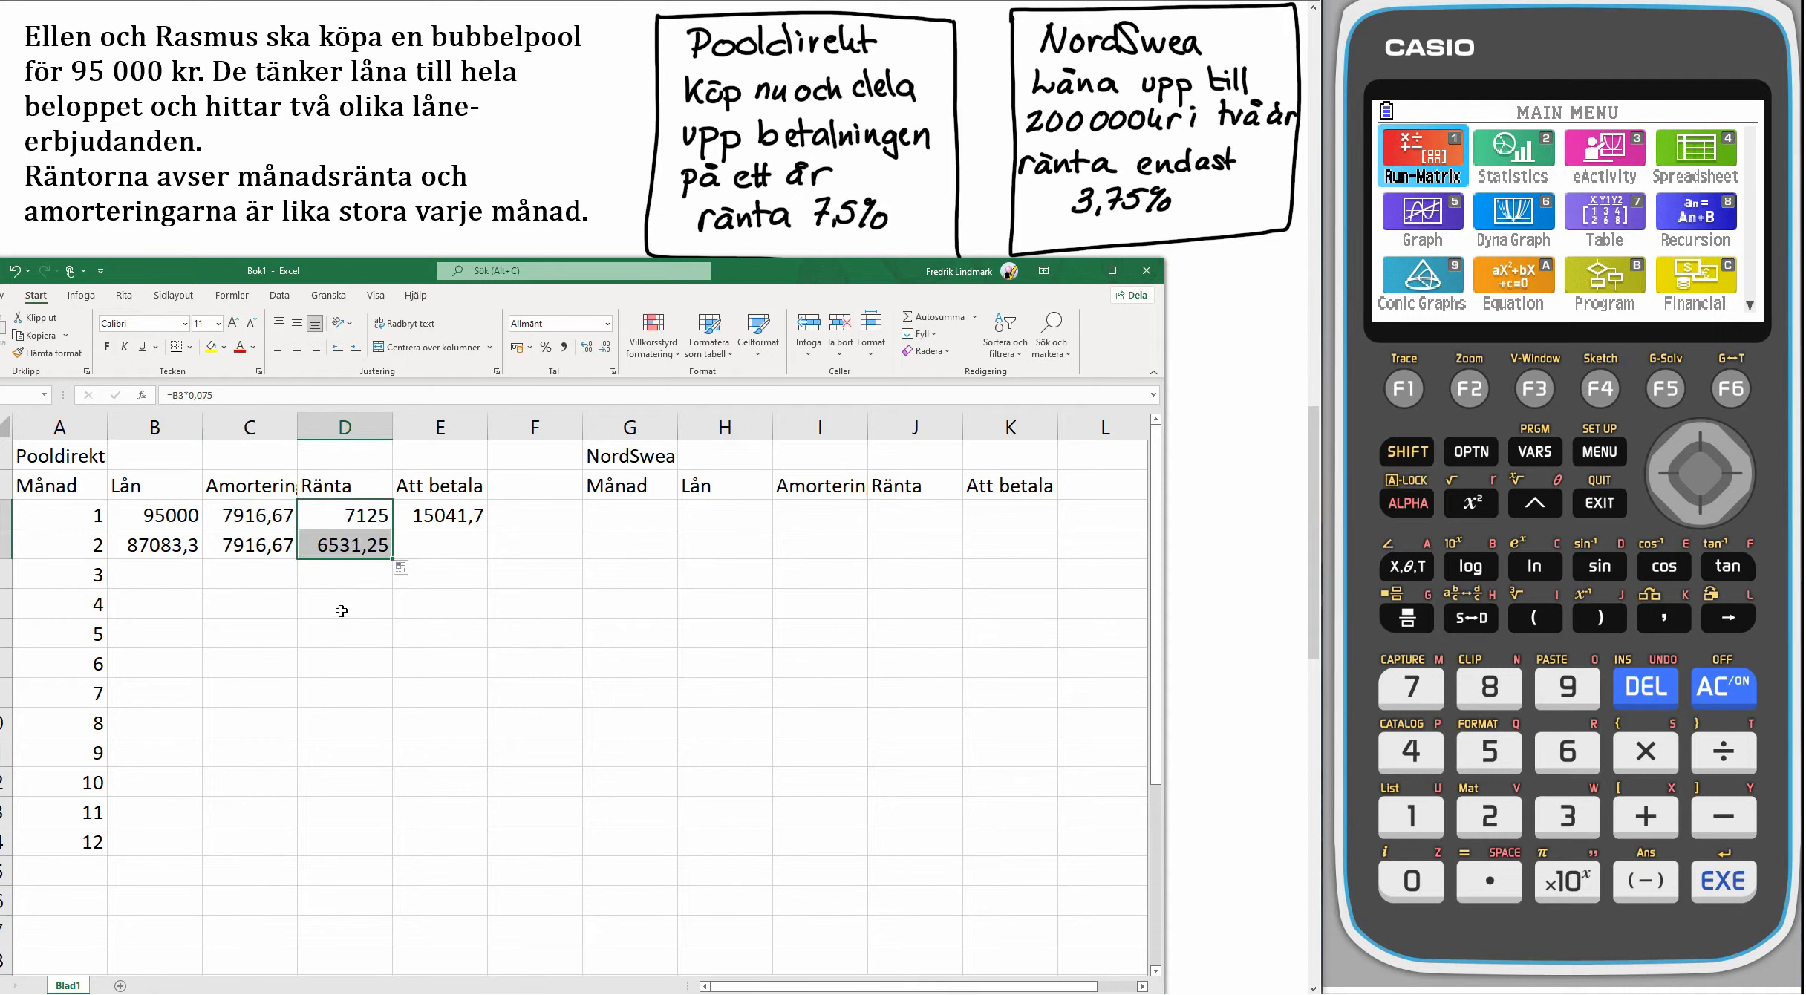
{"action": "double_click", "coordinate": [336, 546]}
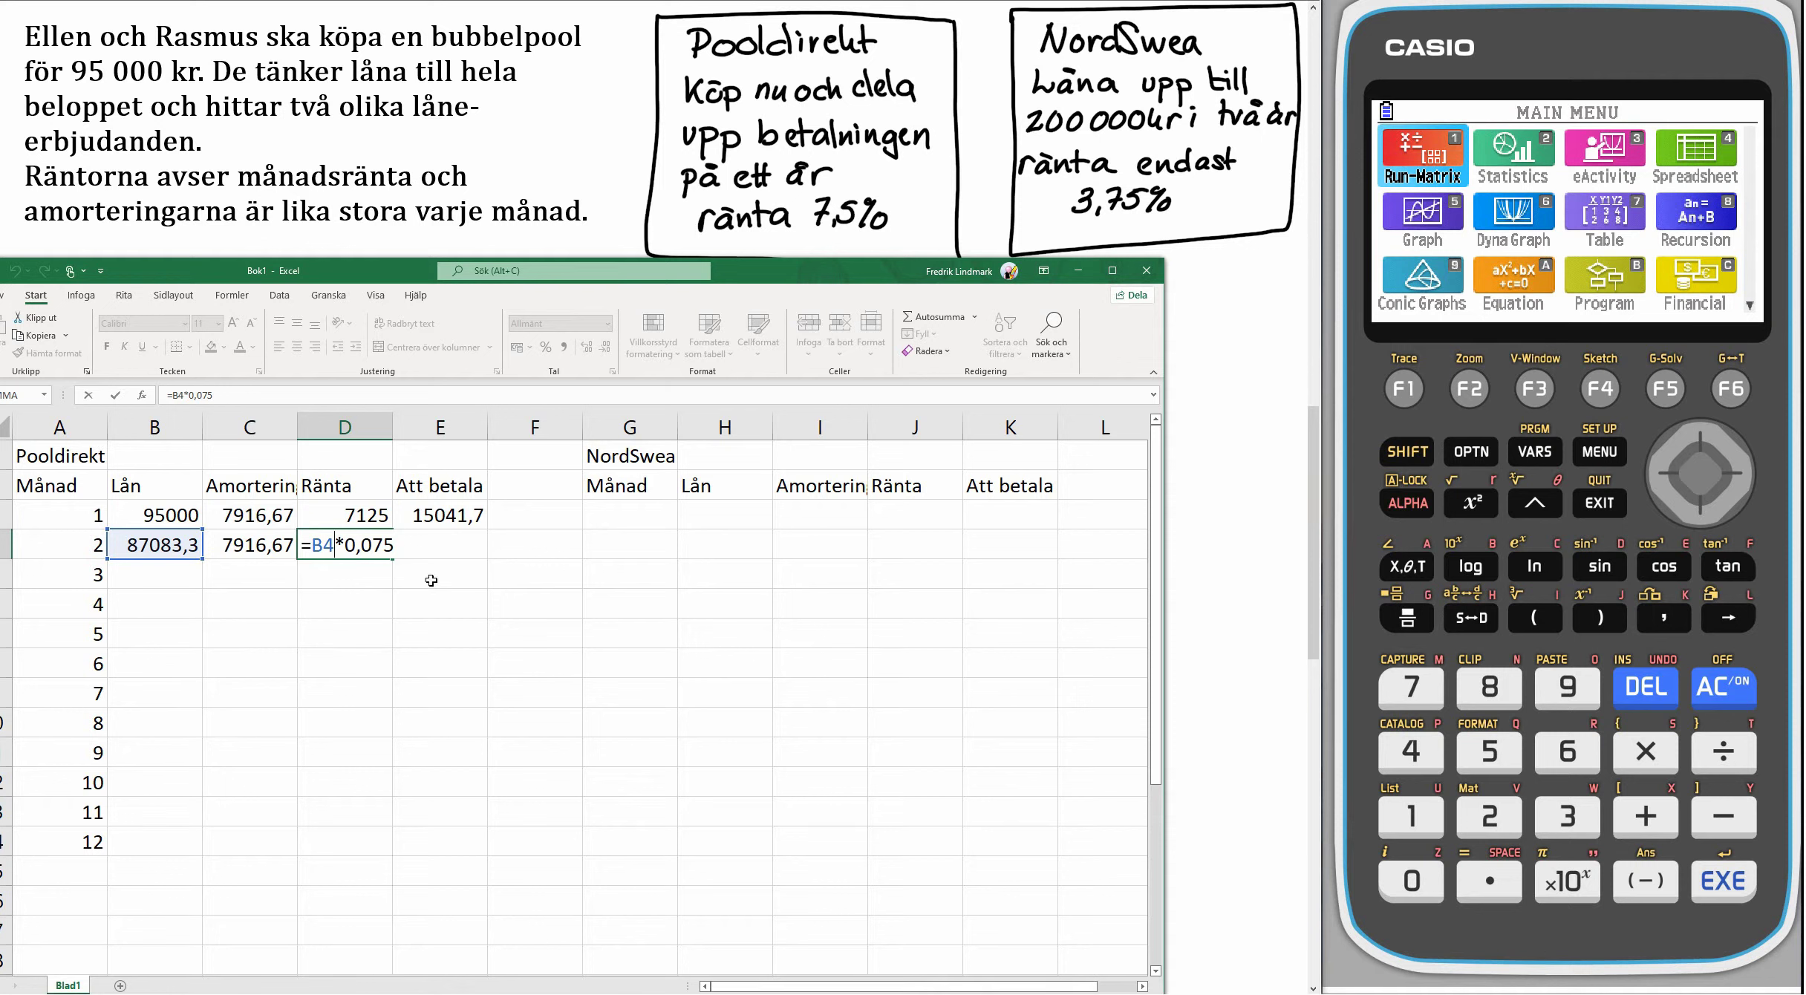
{"action": "key", "text": "Return"}
Copy the payment formula from E3 to E4, and fill the month 2 row B4:E4 down through month 12.
{"action": "left_click", "coordinate": [459, 520]}
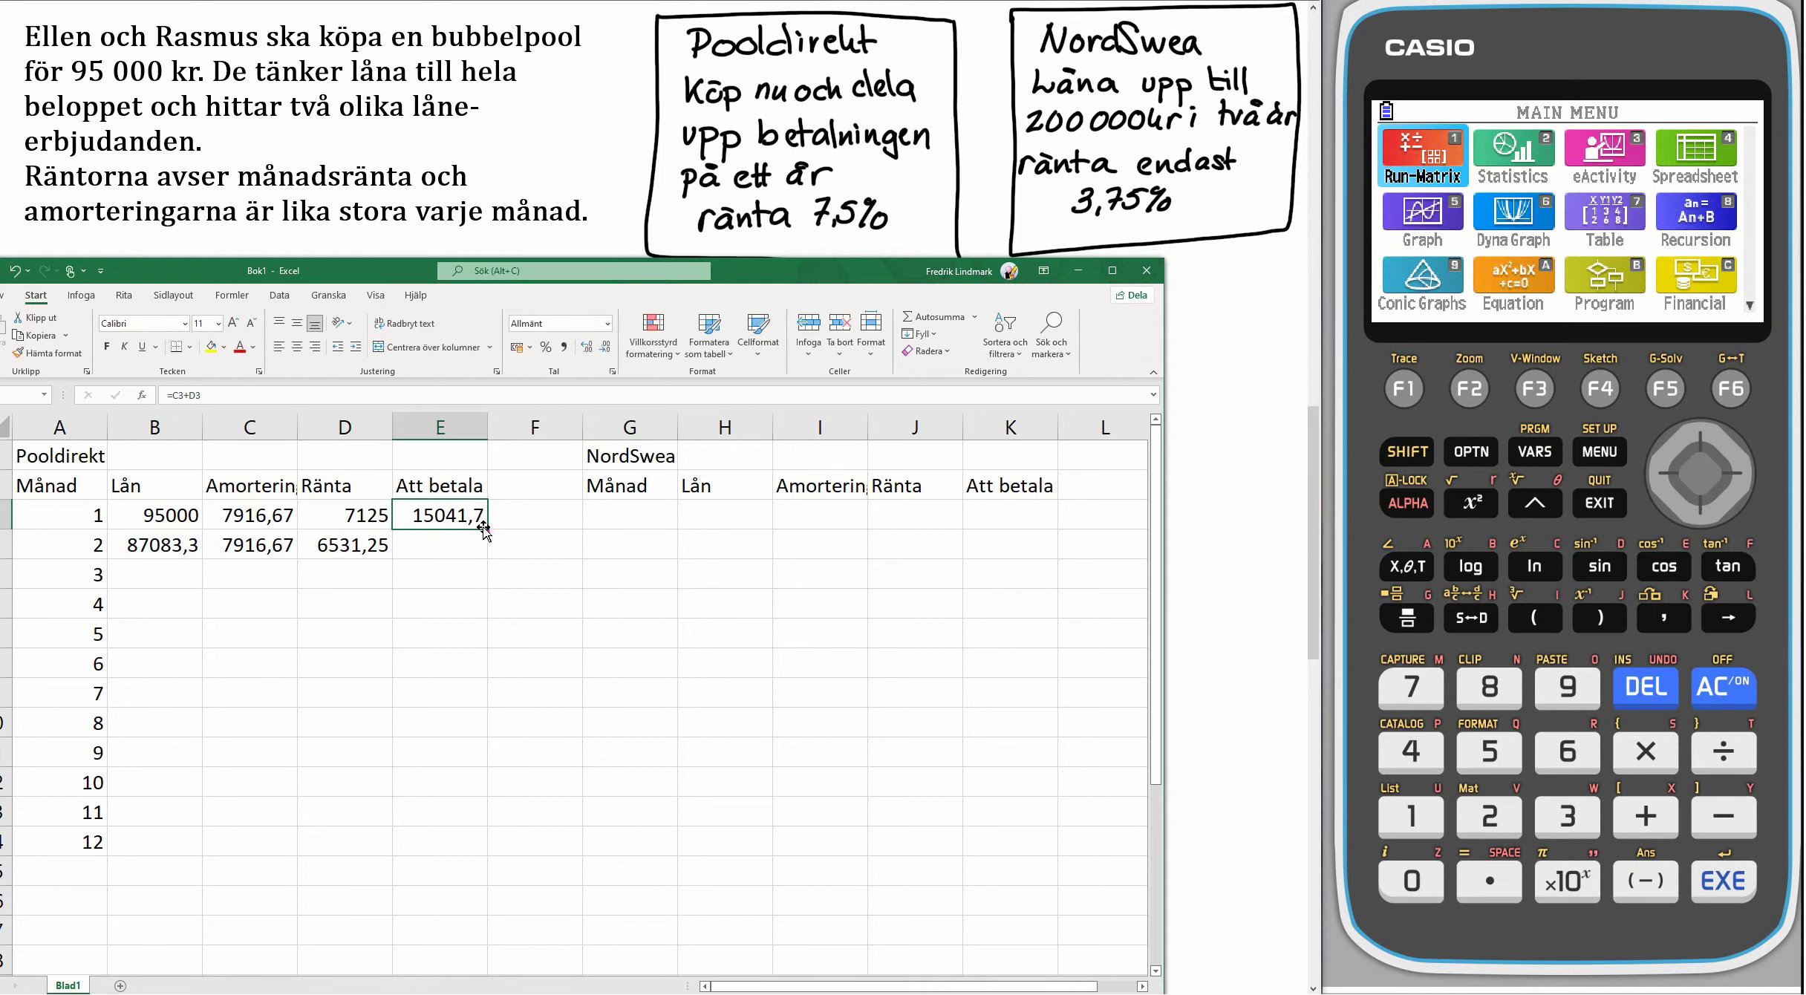
{"action": "left_click_drag", "start_coordinate": [483, 529], "coordinate": [484, 556]}
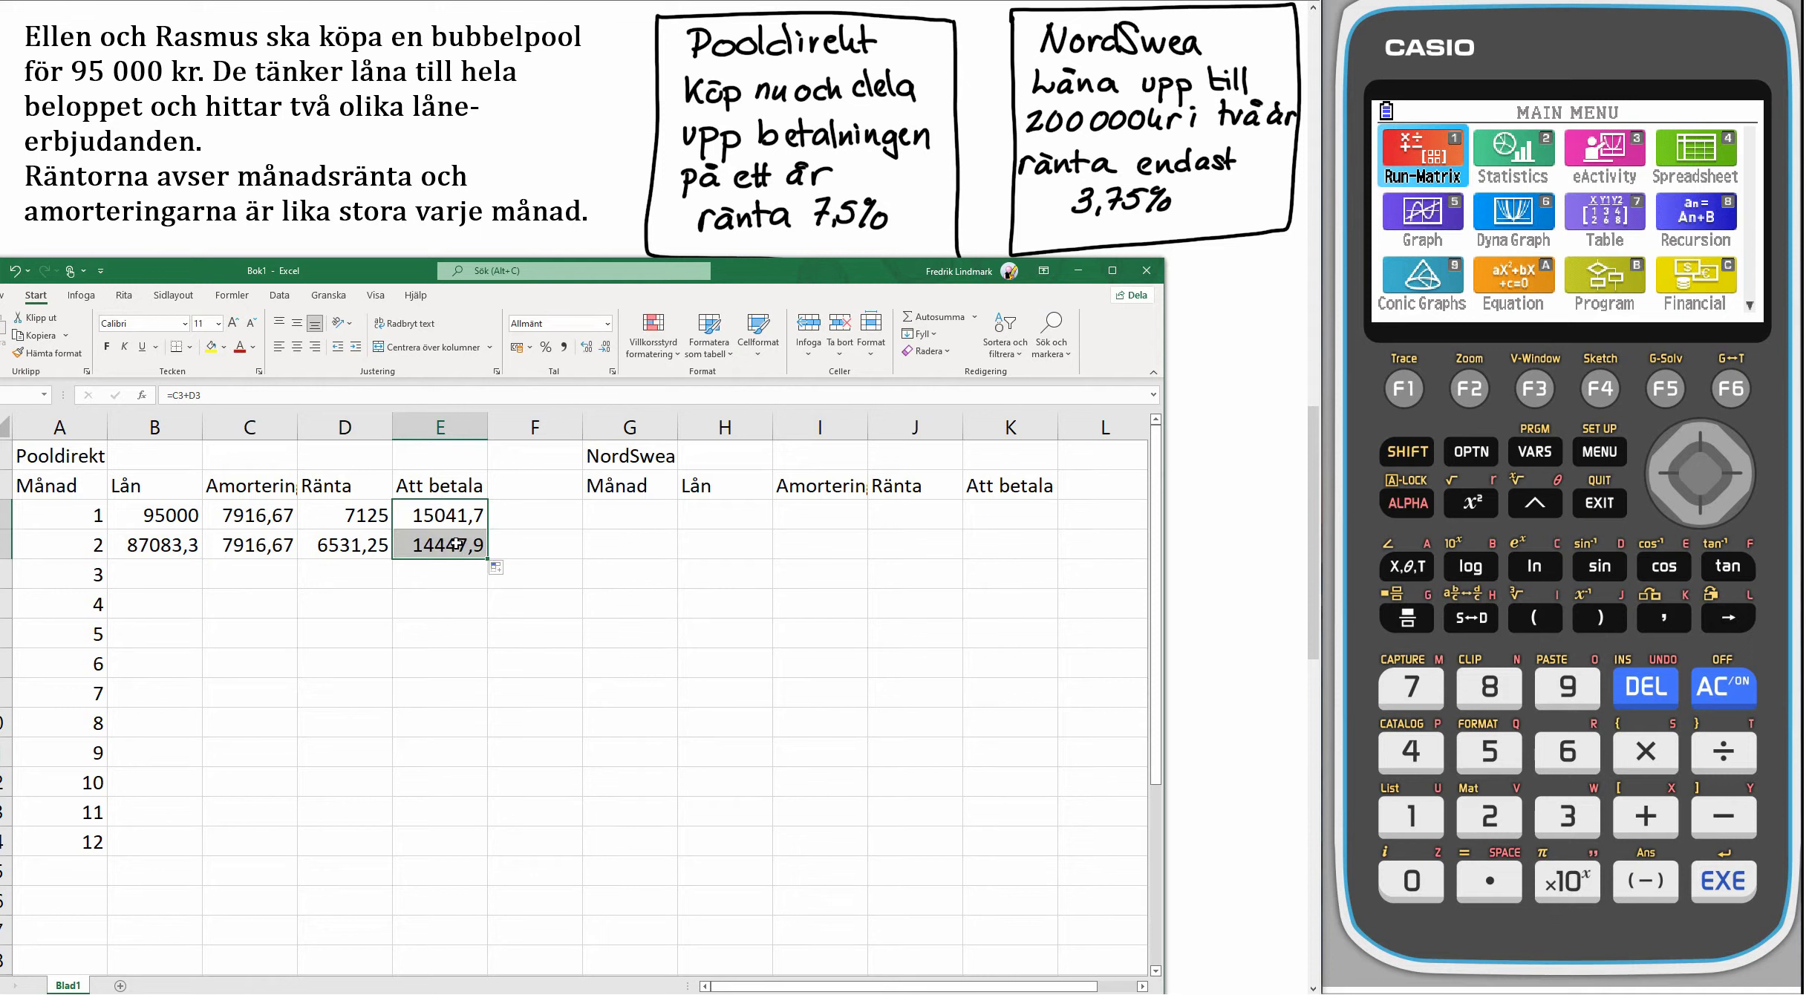
{"action": "double_click", "coordinate": [458, 545]}
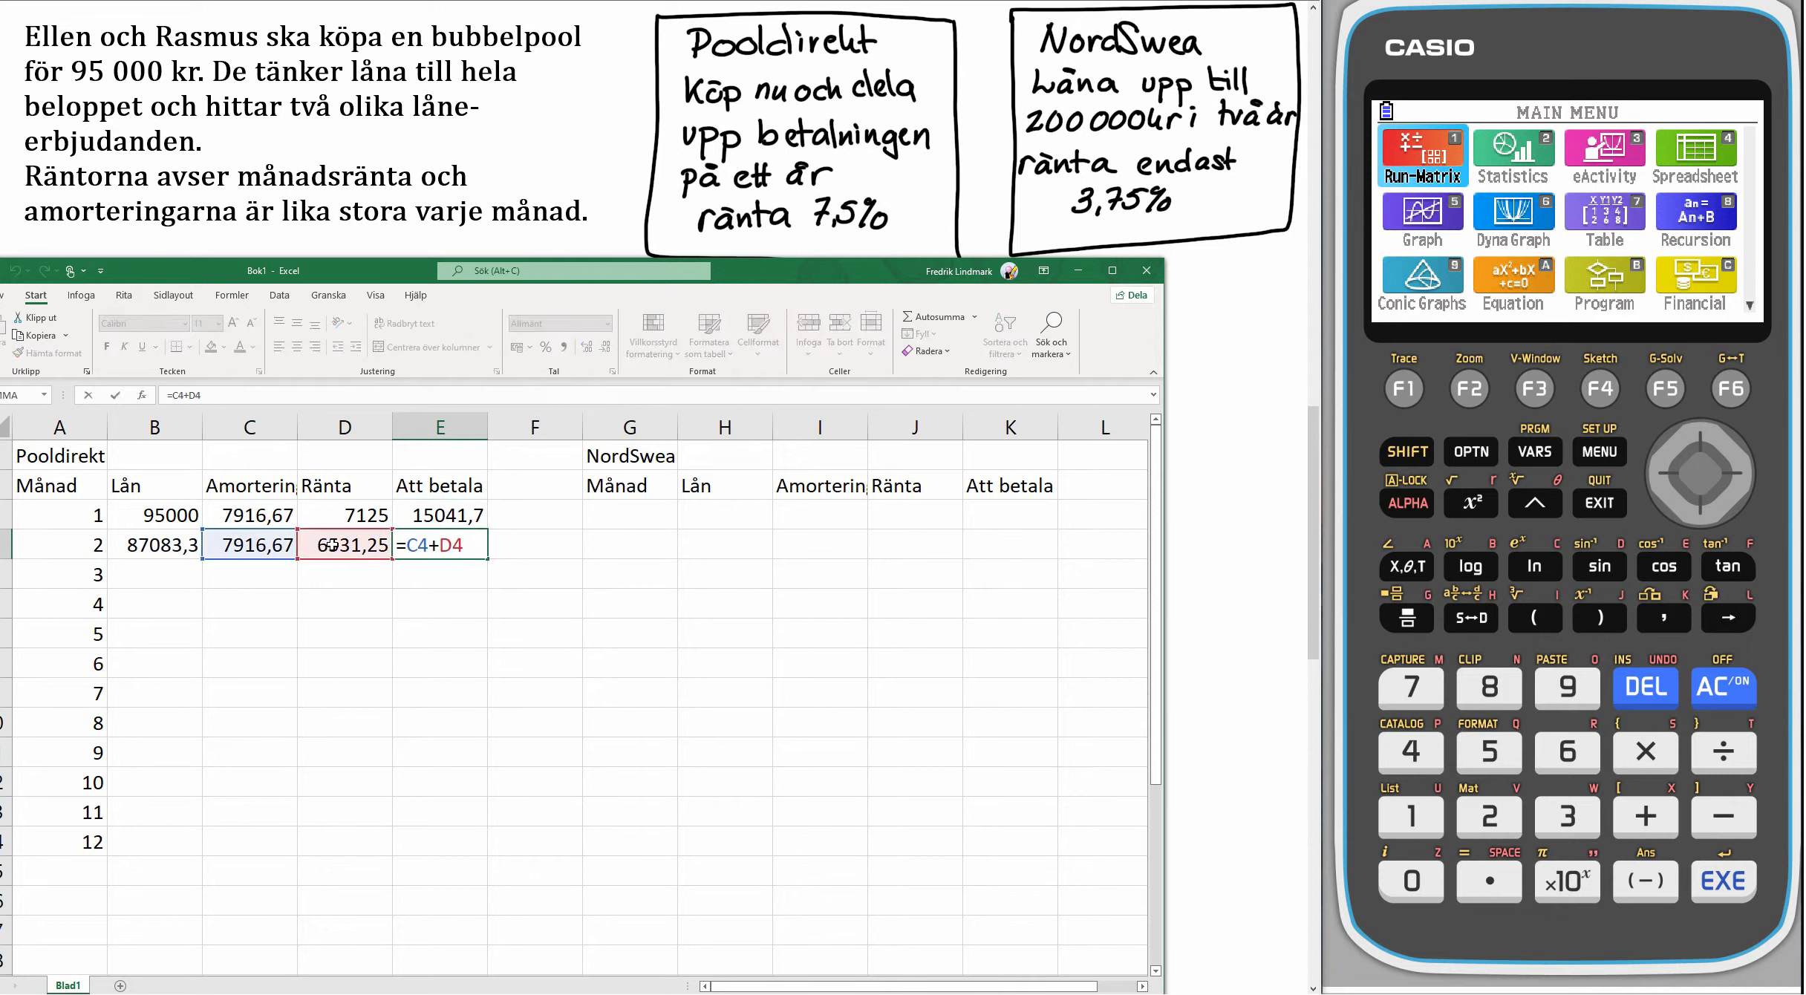
{"action": "key", "text": "Escape"}
{"action": "left_click_drag", "start_coordinate": [184, 547], "coordinate": [447, 548]}
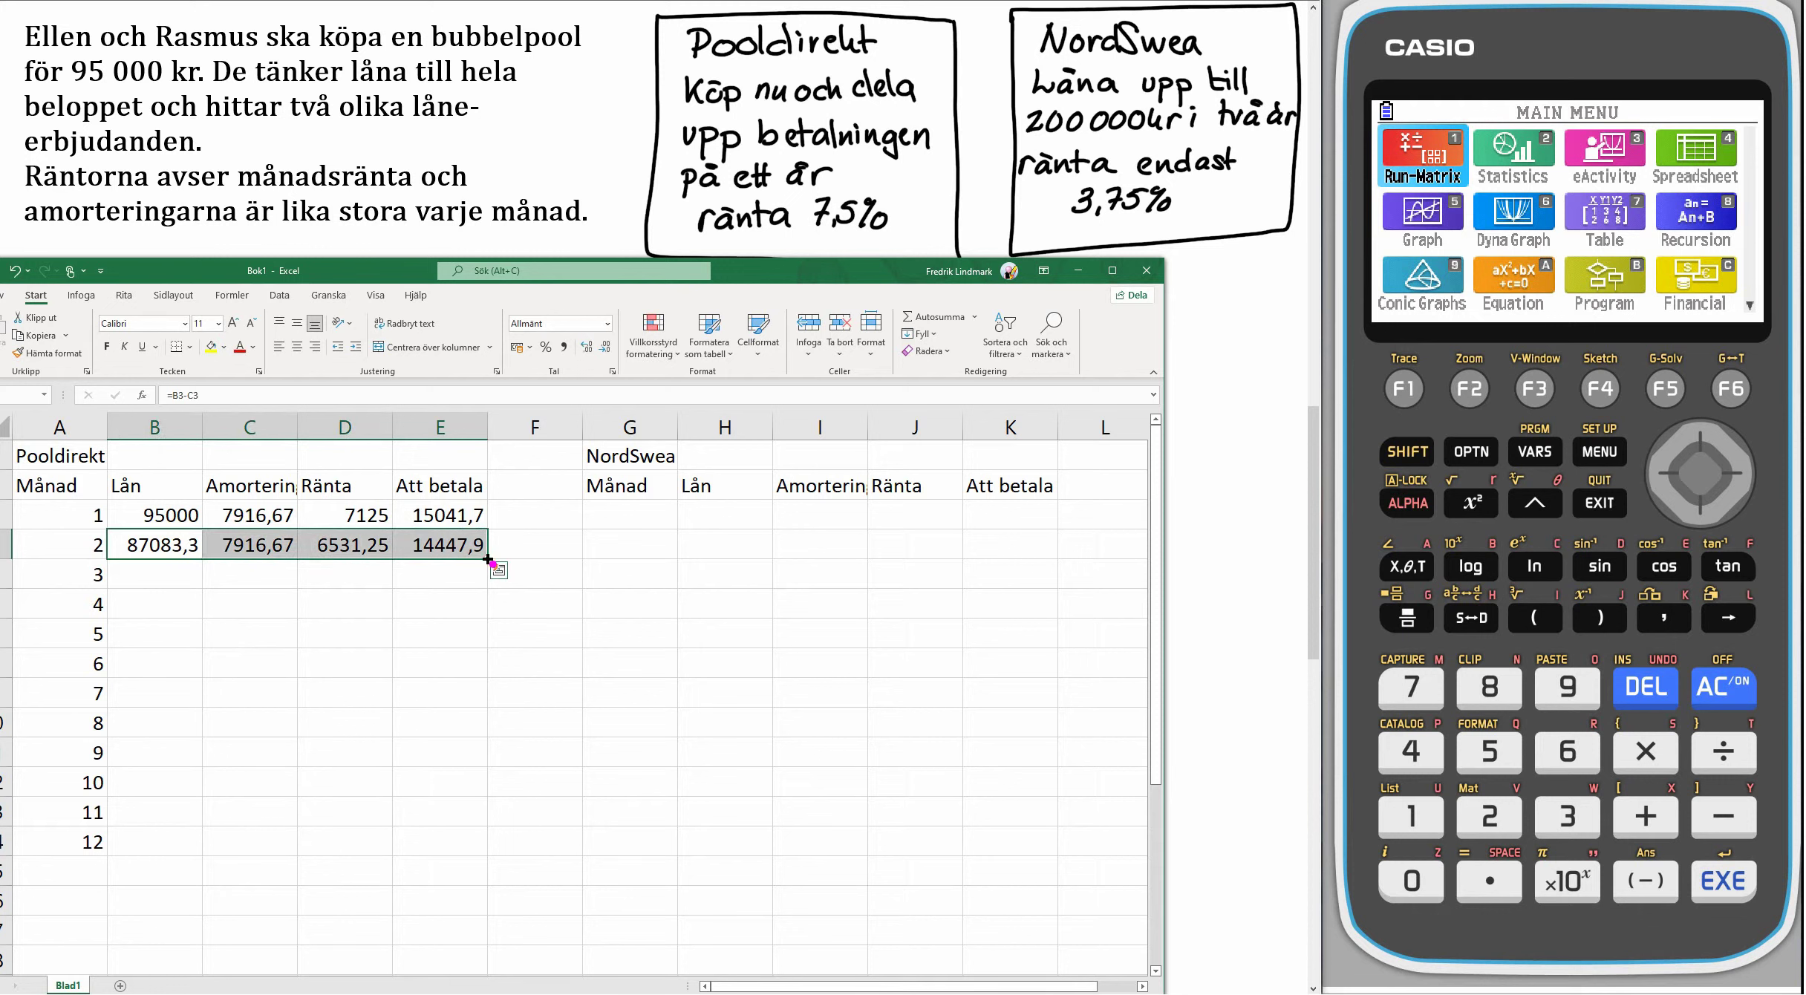
{"action": "left_click_drag", "start_coordinate": [488, 559], "coordinate": [464, 854]}
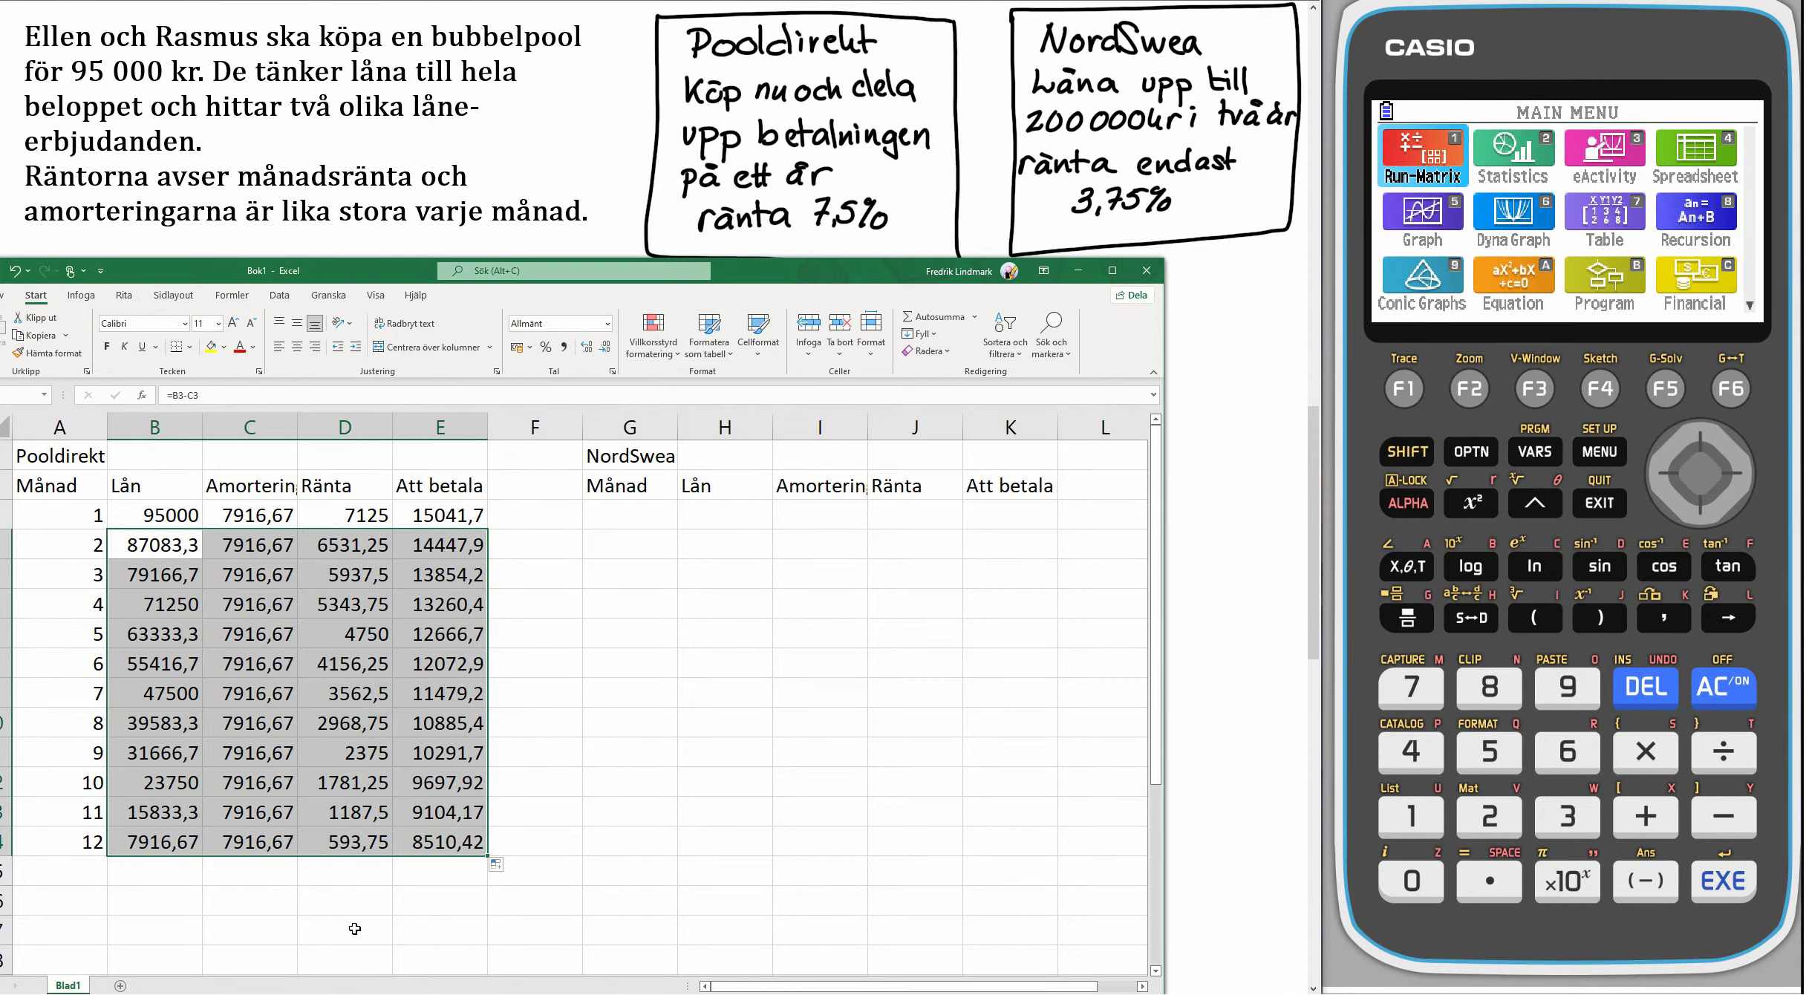
Label D15 "Summa" and total the Pooldirekt payments in E15 with =SUMMA(E3:E14).
{"action": "left_click", "coordinate": [329, 874]}
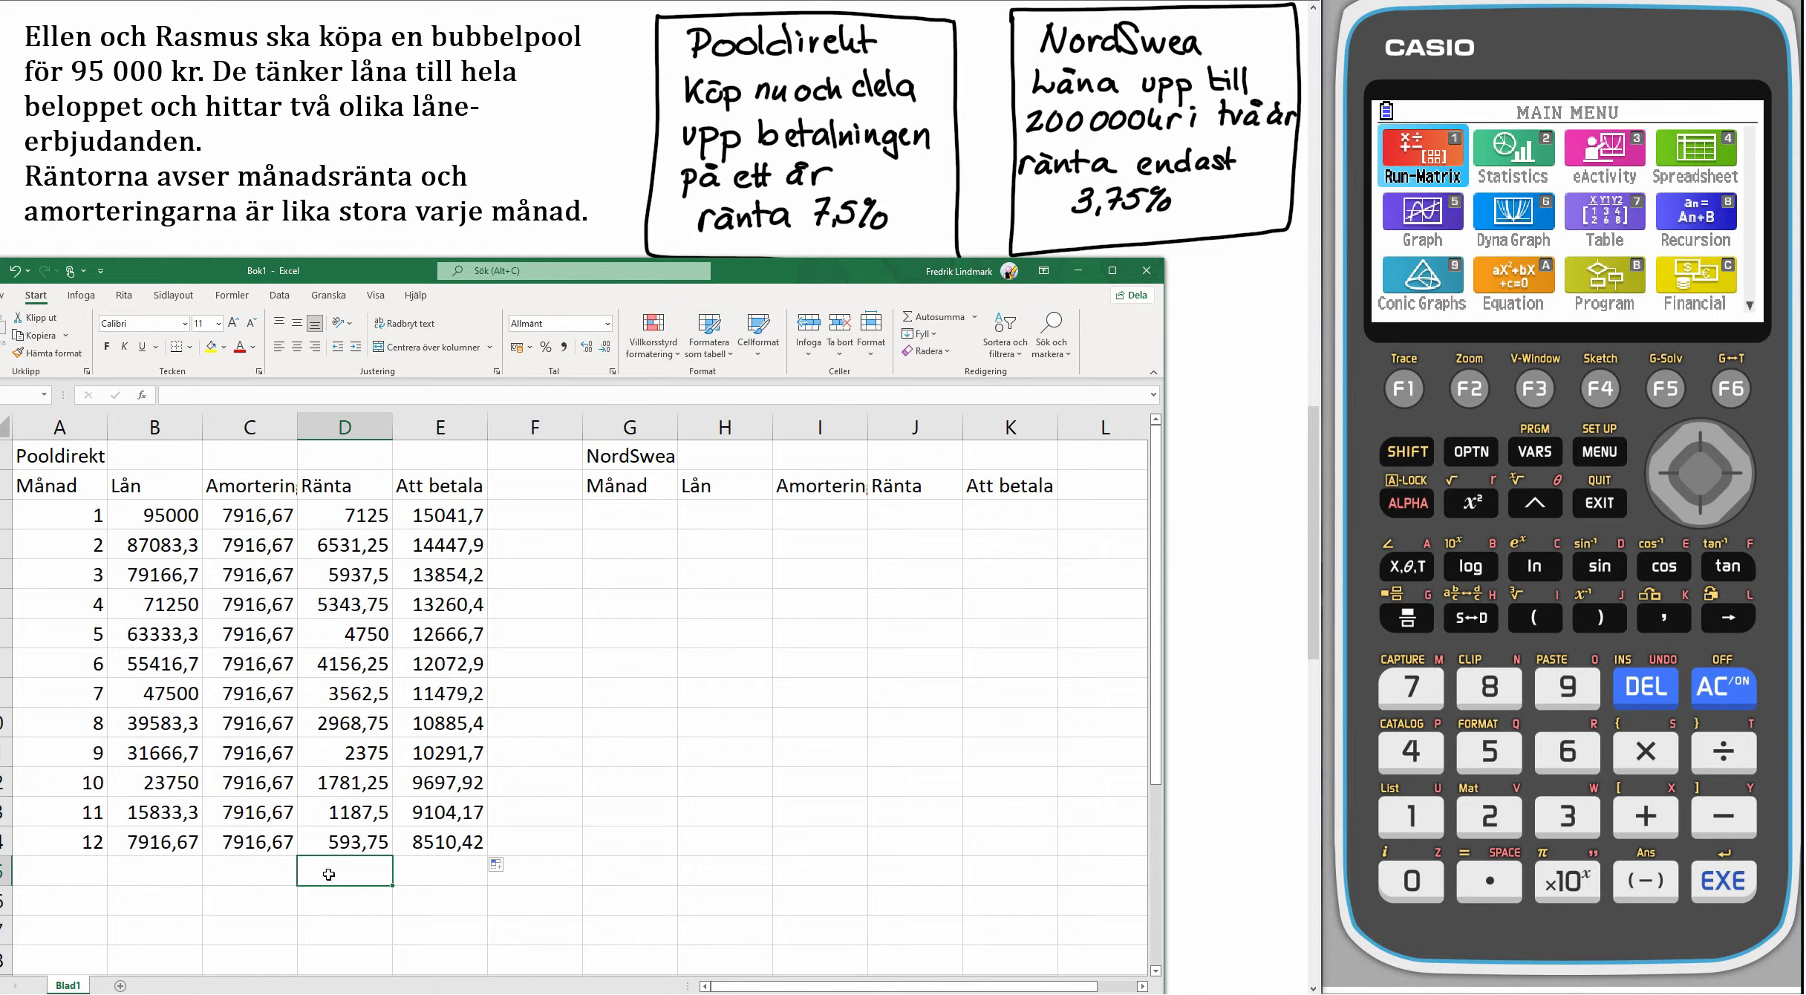
{"action": "type", "text": "To"}
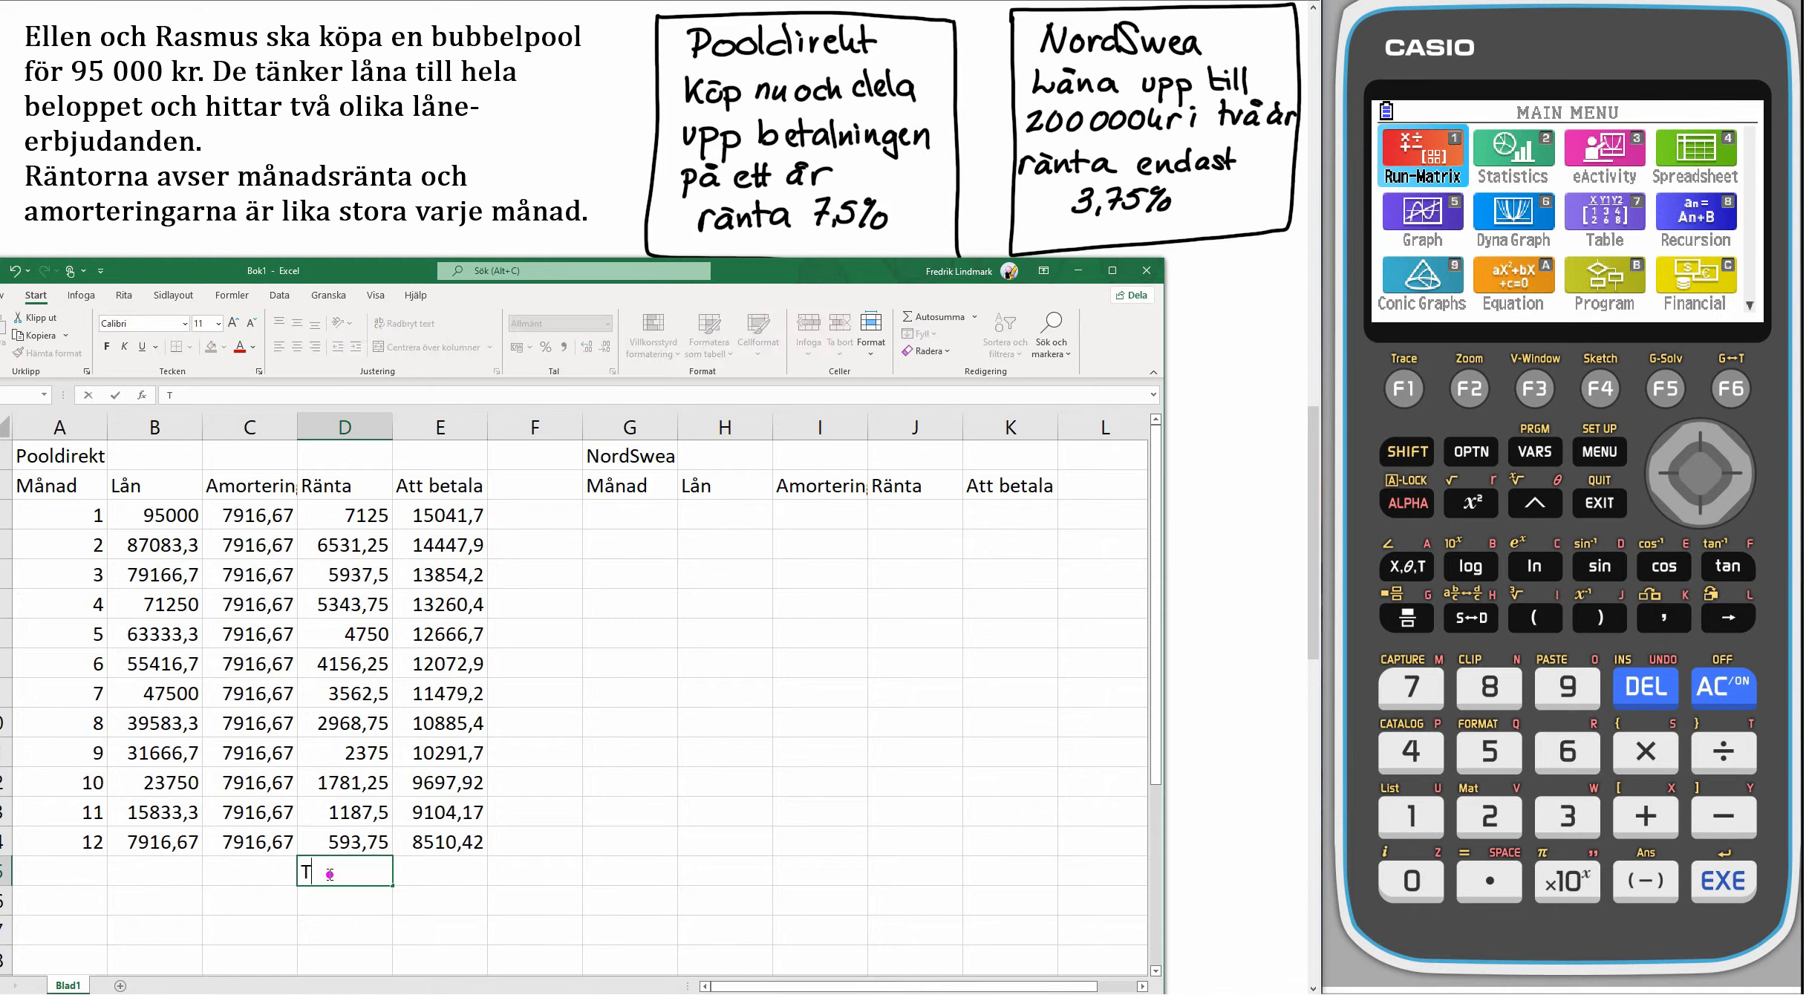
{"action": "key", "text": "BackSpace"}
{"action": "key", "text": "BackSpace"}
{"action": "type", "text": "Summa"}
{"action": "key", "text": "Tab"}
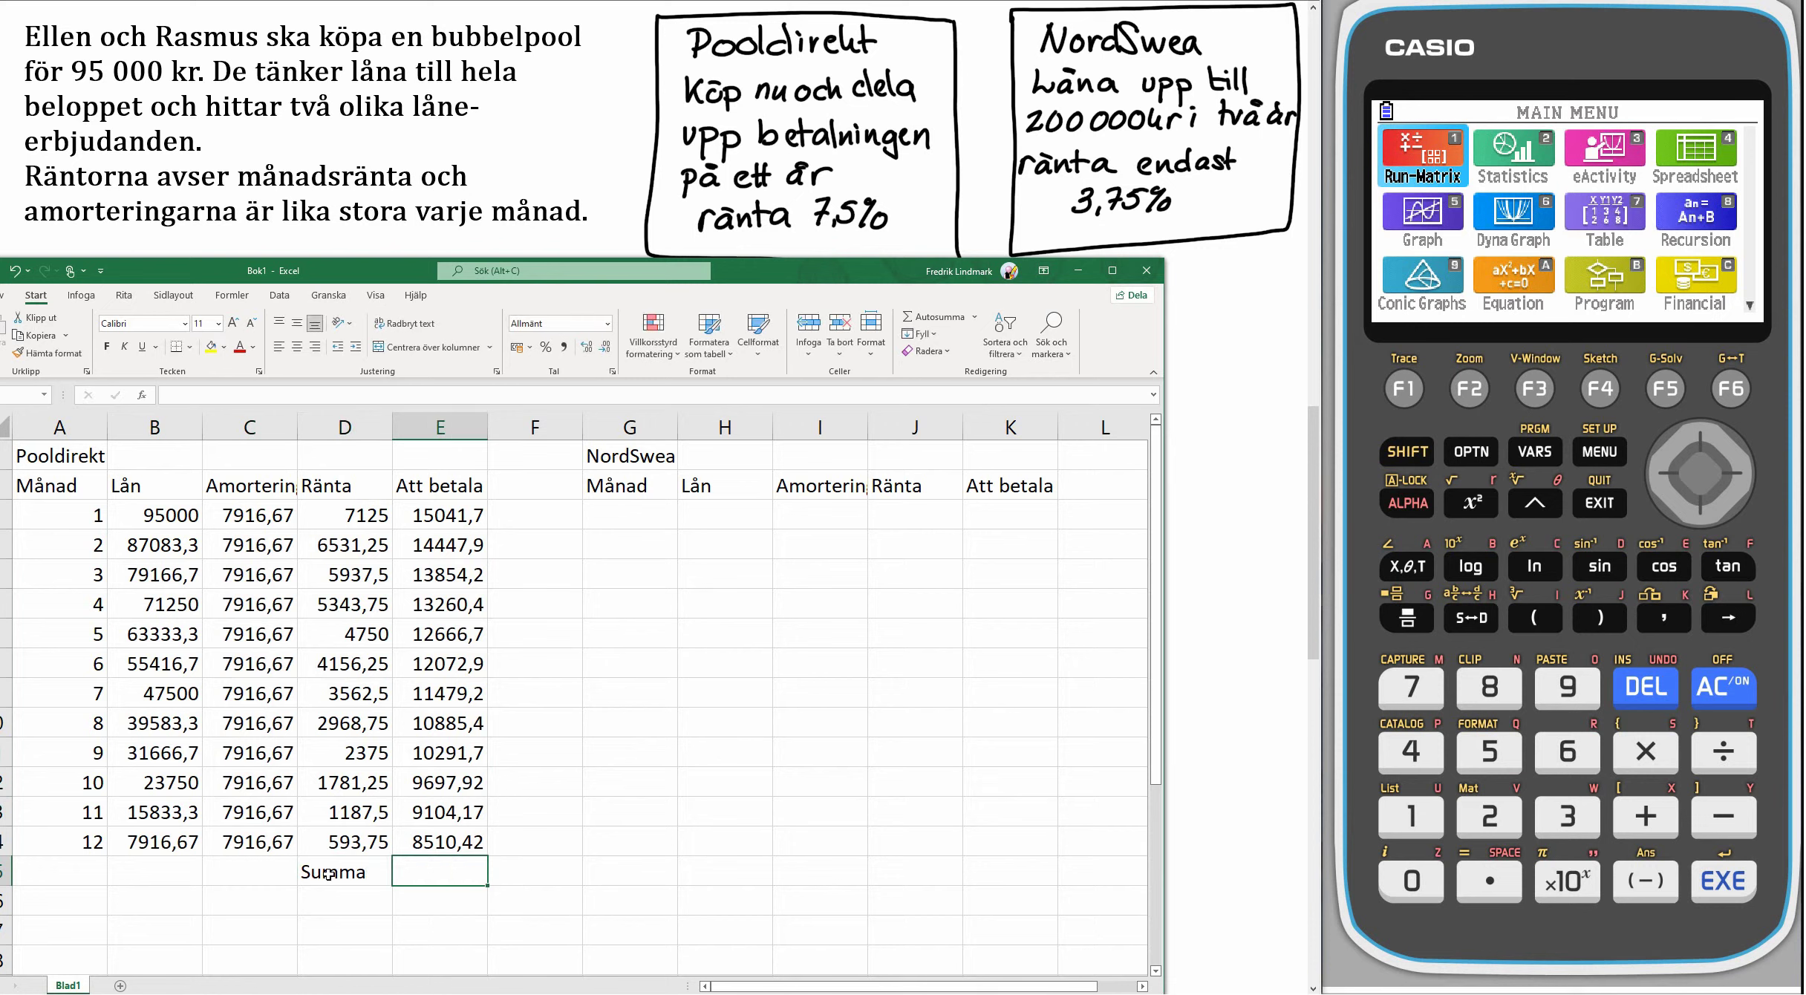
{"action": "left_click", "coordinate": [929, 321]}
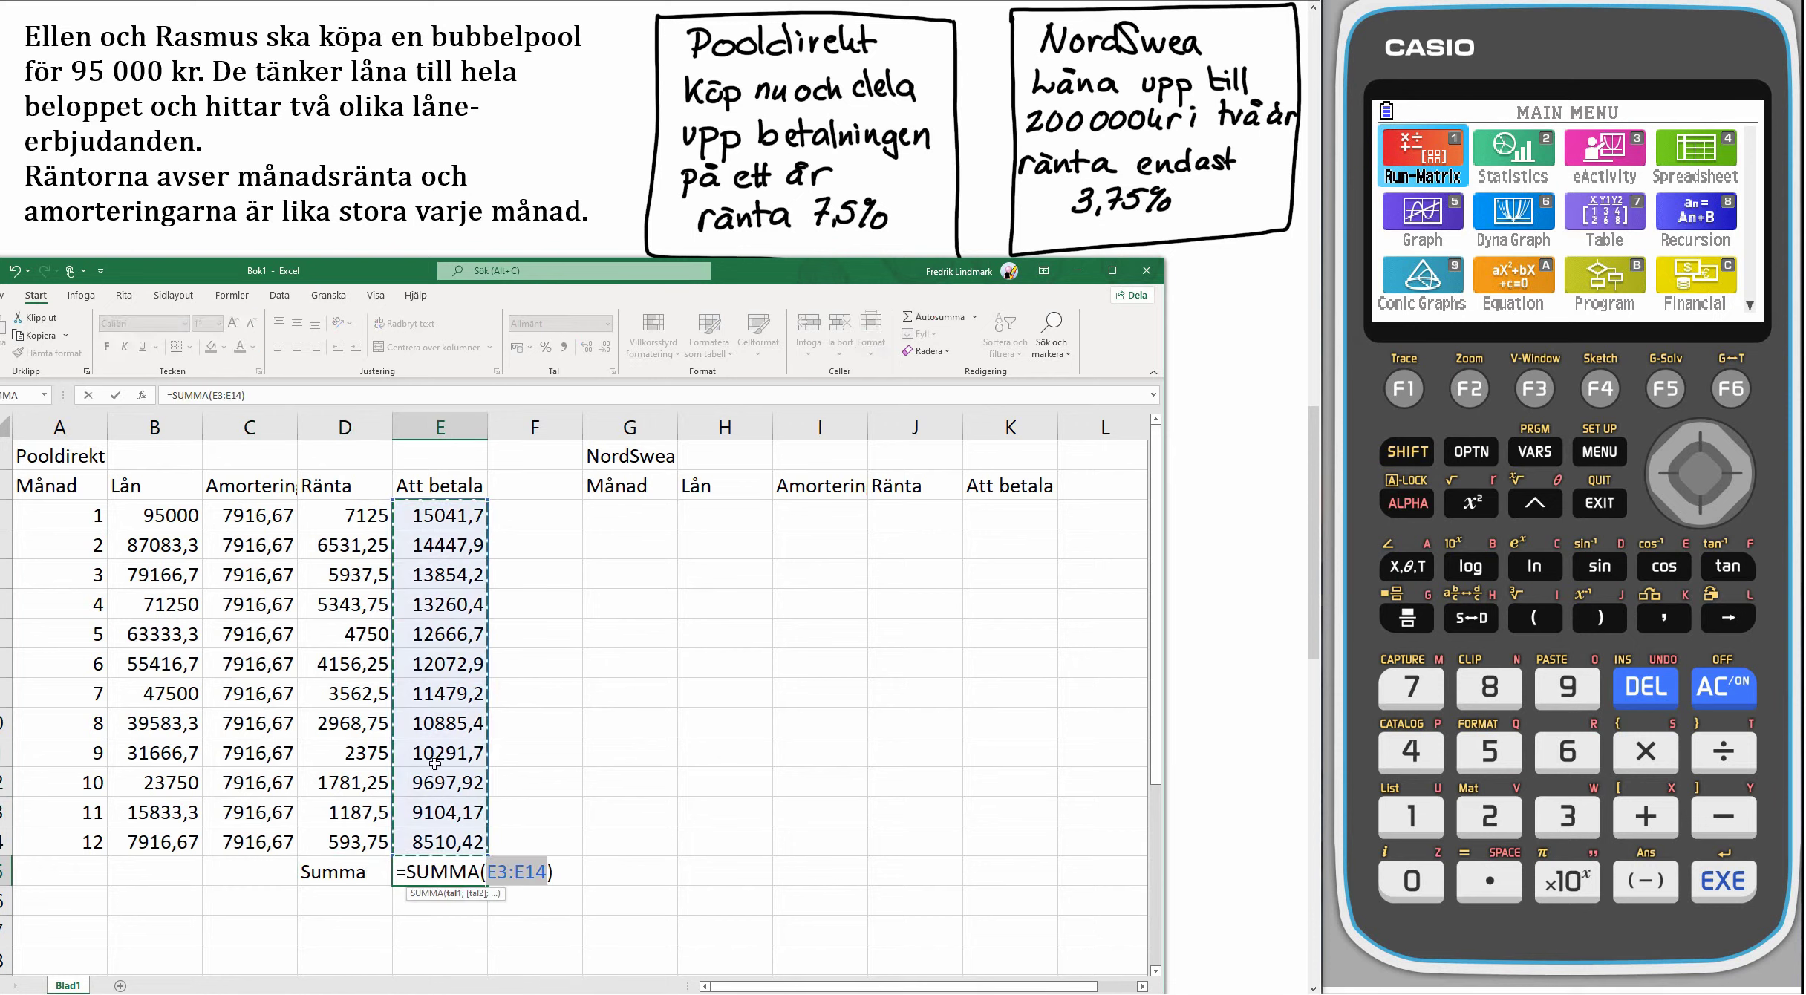
{"action": "key", "text": "Return"}
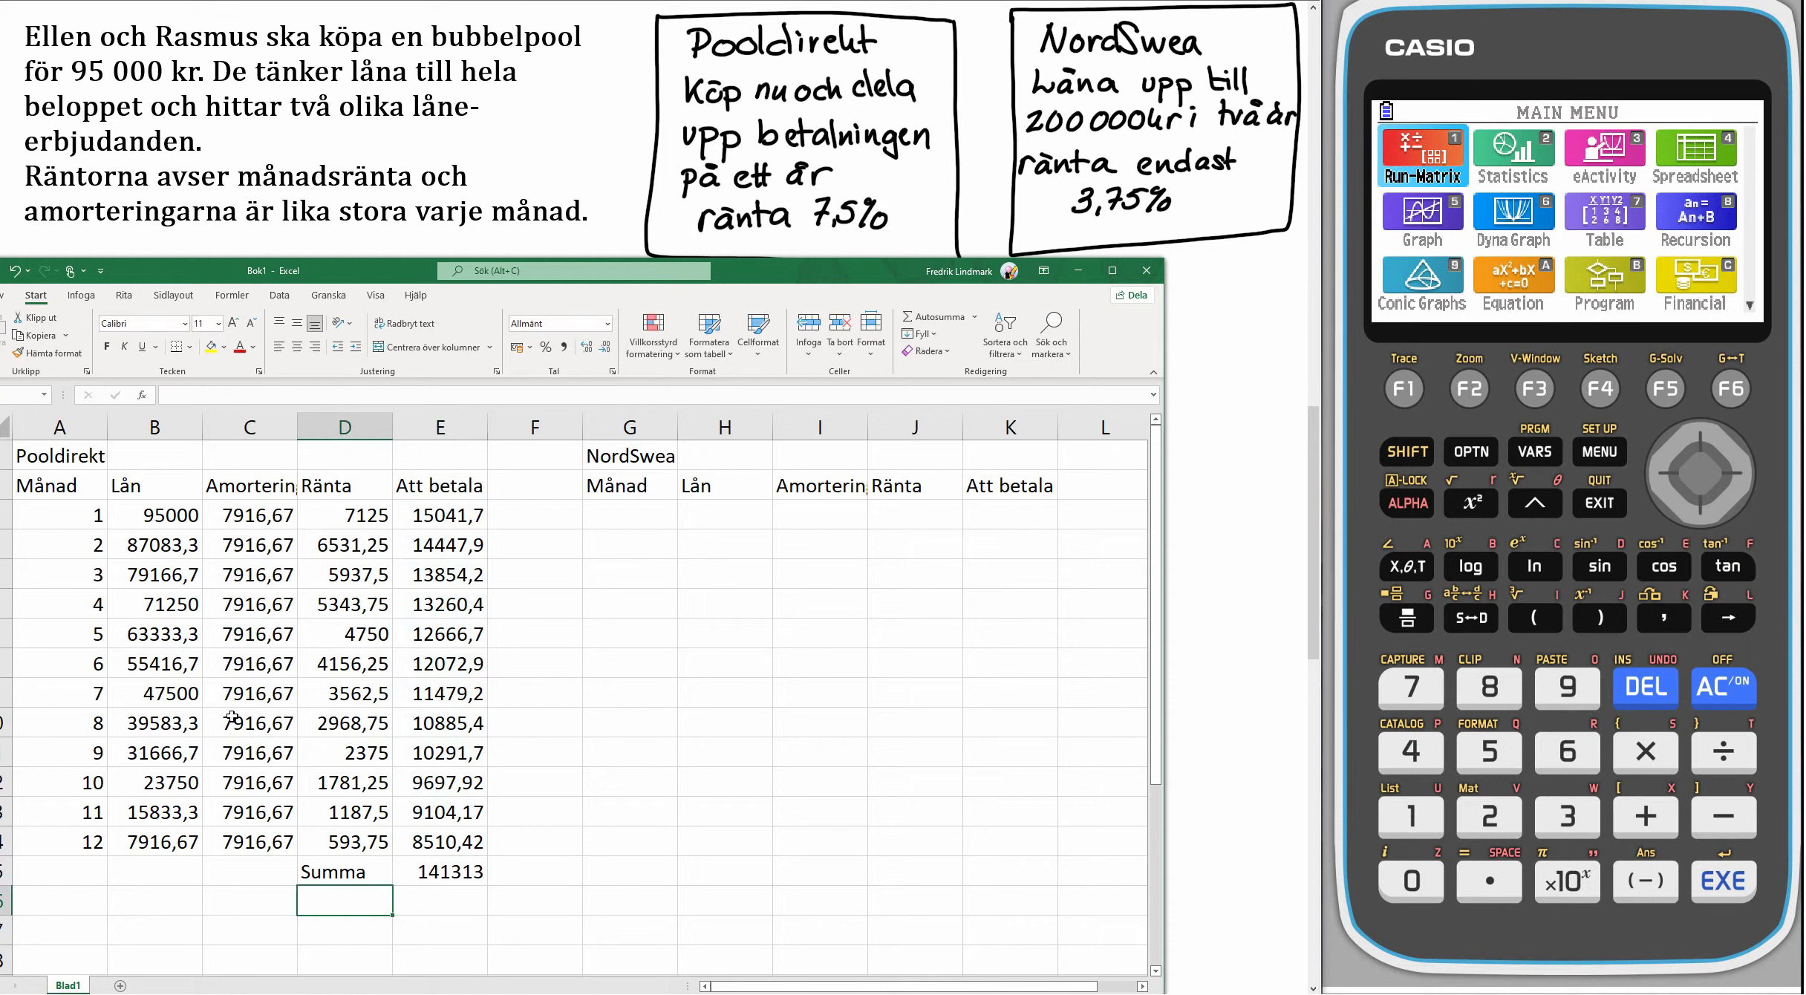
Enter month numbers 1 and 2 in G3 and G4 of the NordSwea table.
{"action": "left_click", "coordinate": [622, 518]}
{"action": "type", "text": "1"}
{"action": "key", "text": "Return"}
{"action": "type", "text": "2"}
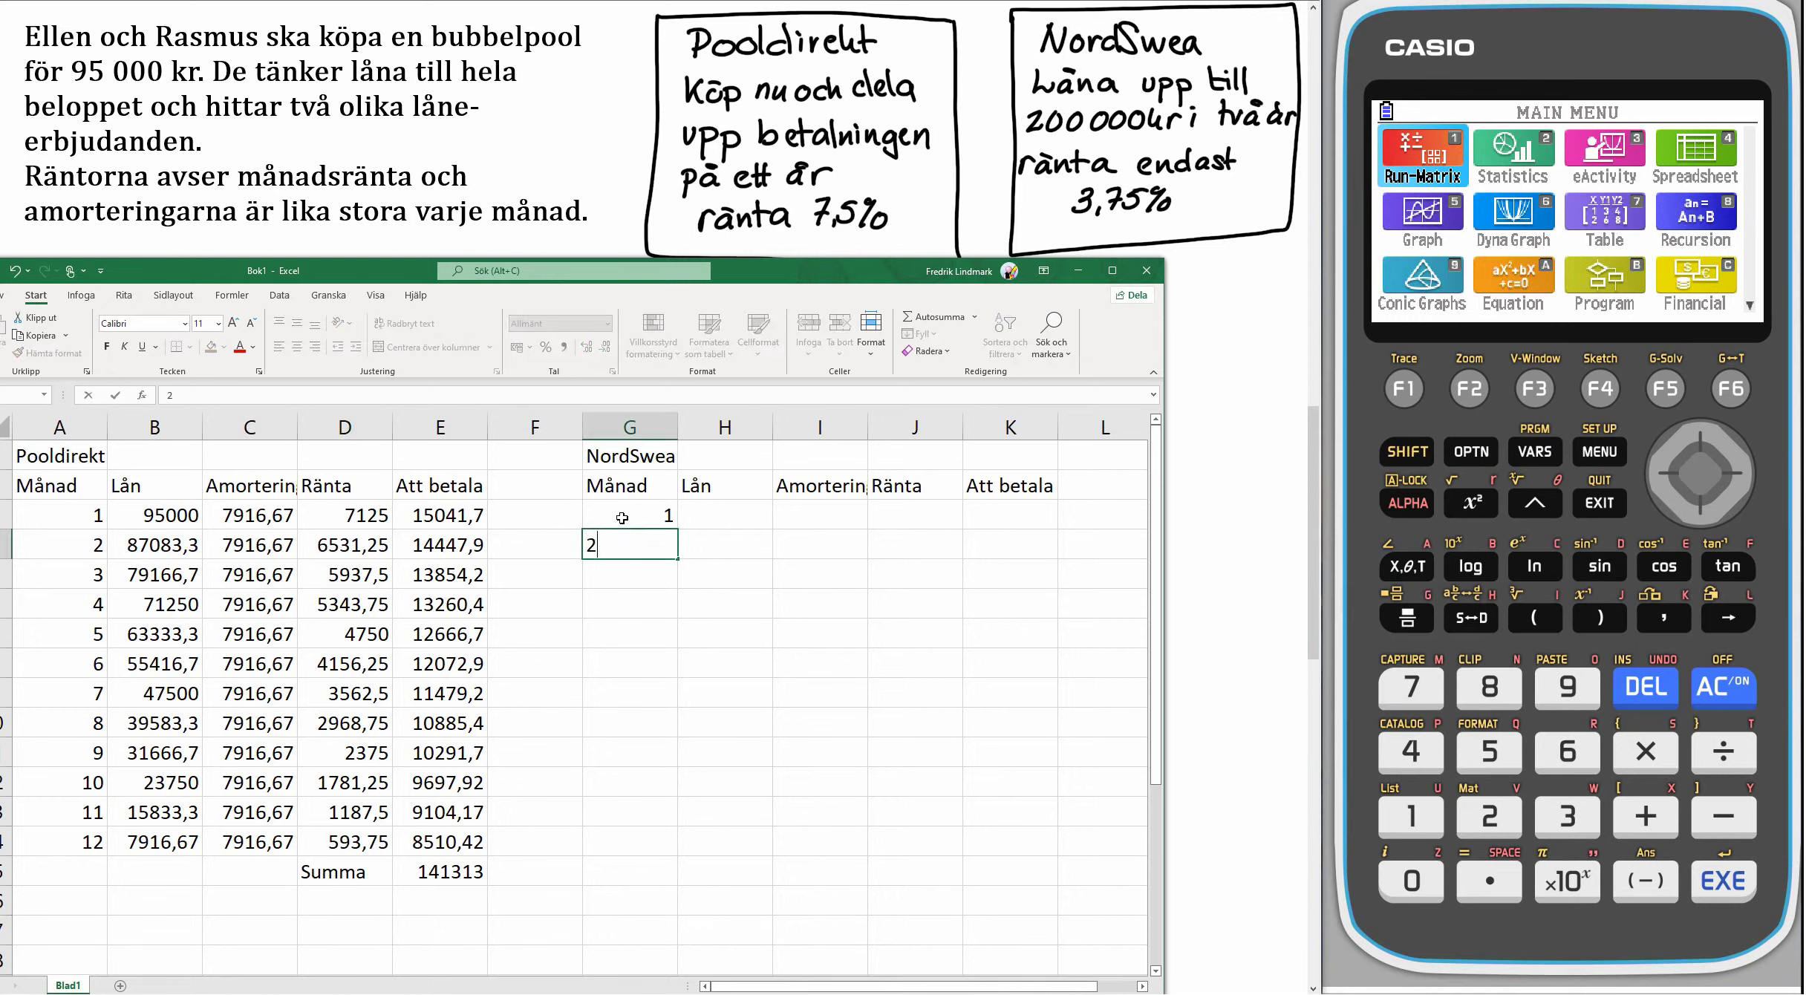
{"action": "key", "text": "Return"}
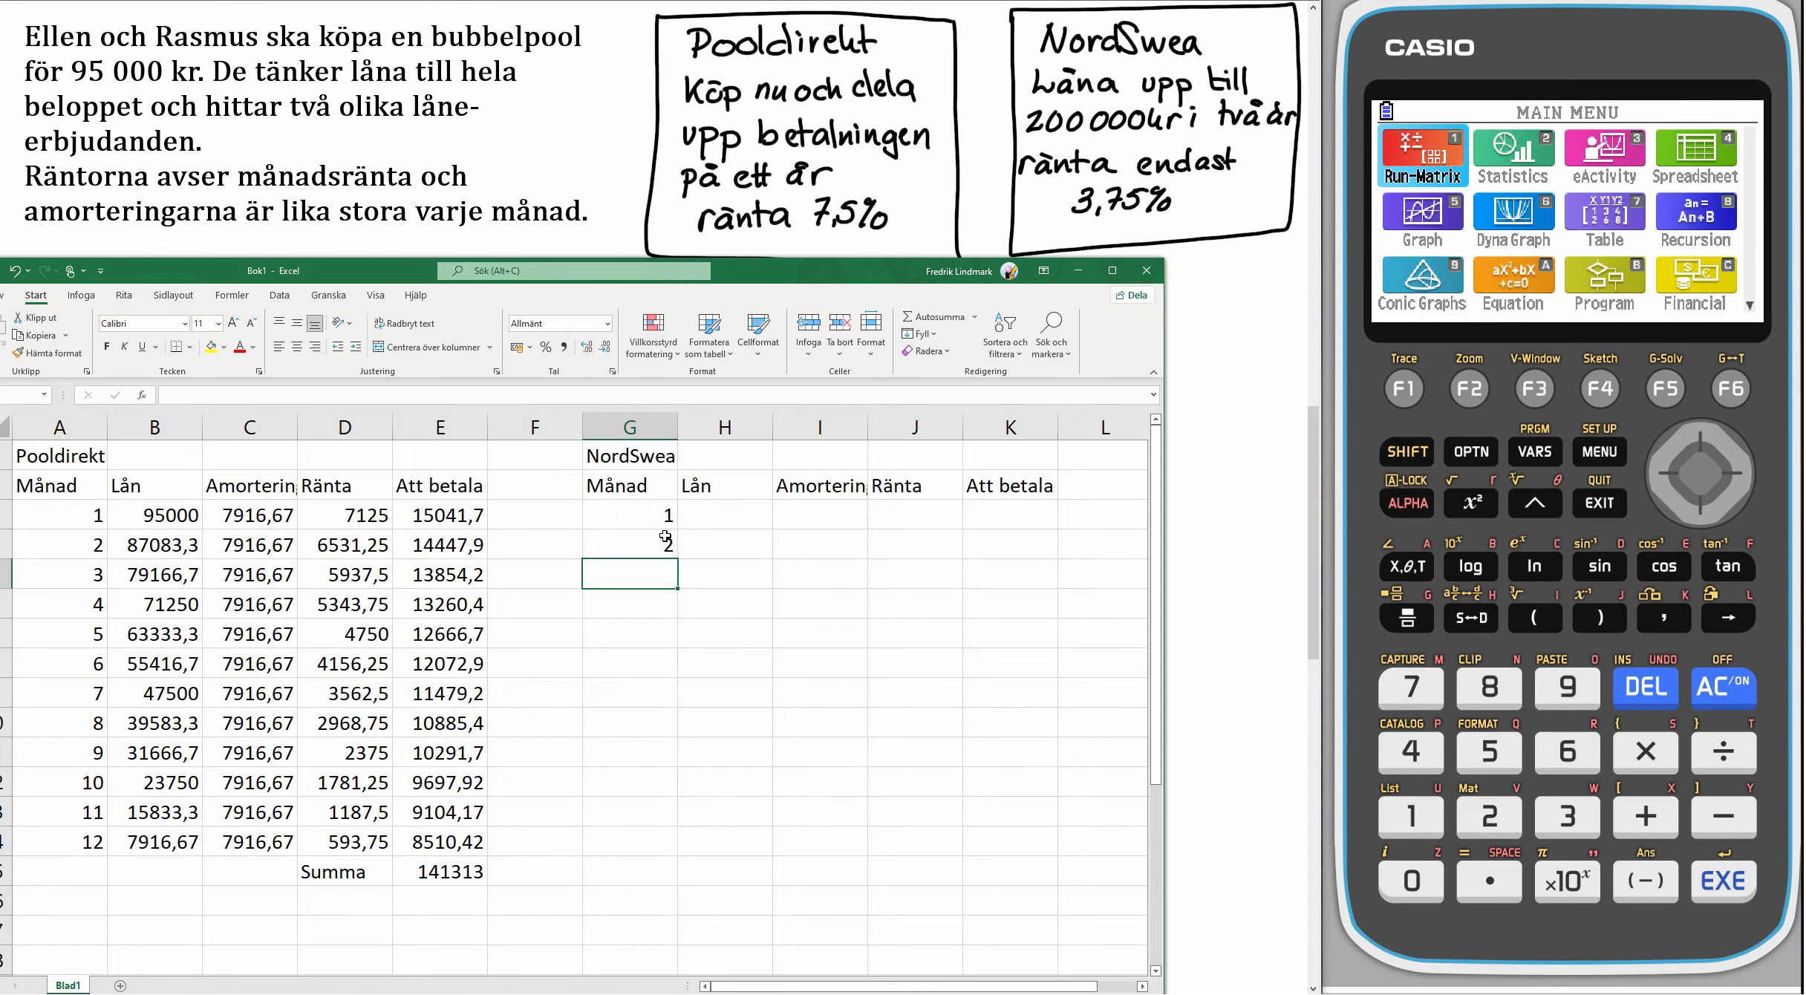
Enter the NordSwea loan amount 95000 in H3 and the amortization formula =$H$3/24 in I3.
{"action": "left_click", "coordinate": [718, 514]}
{"action": "type", "text": "95000"}
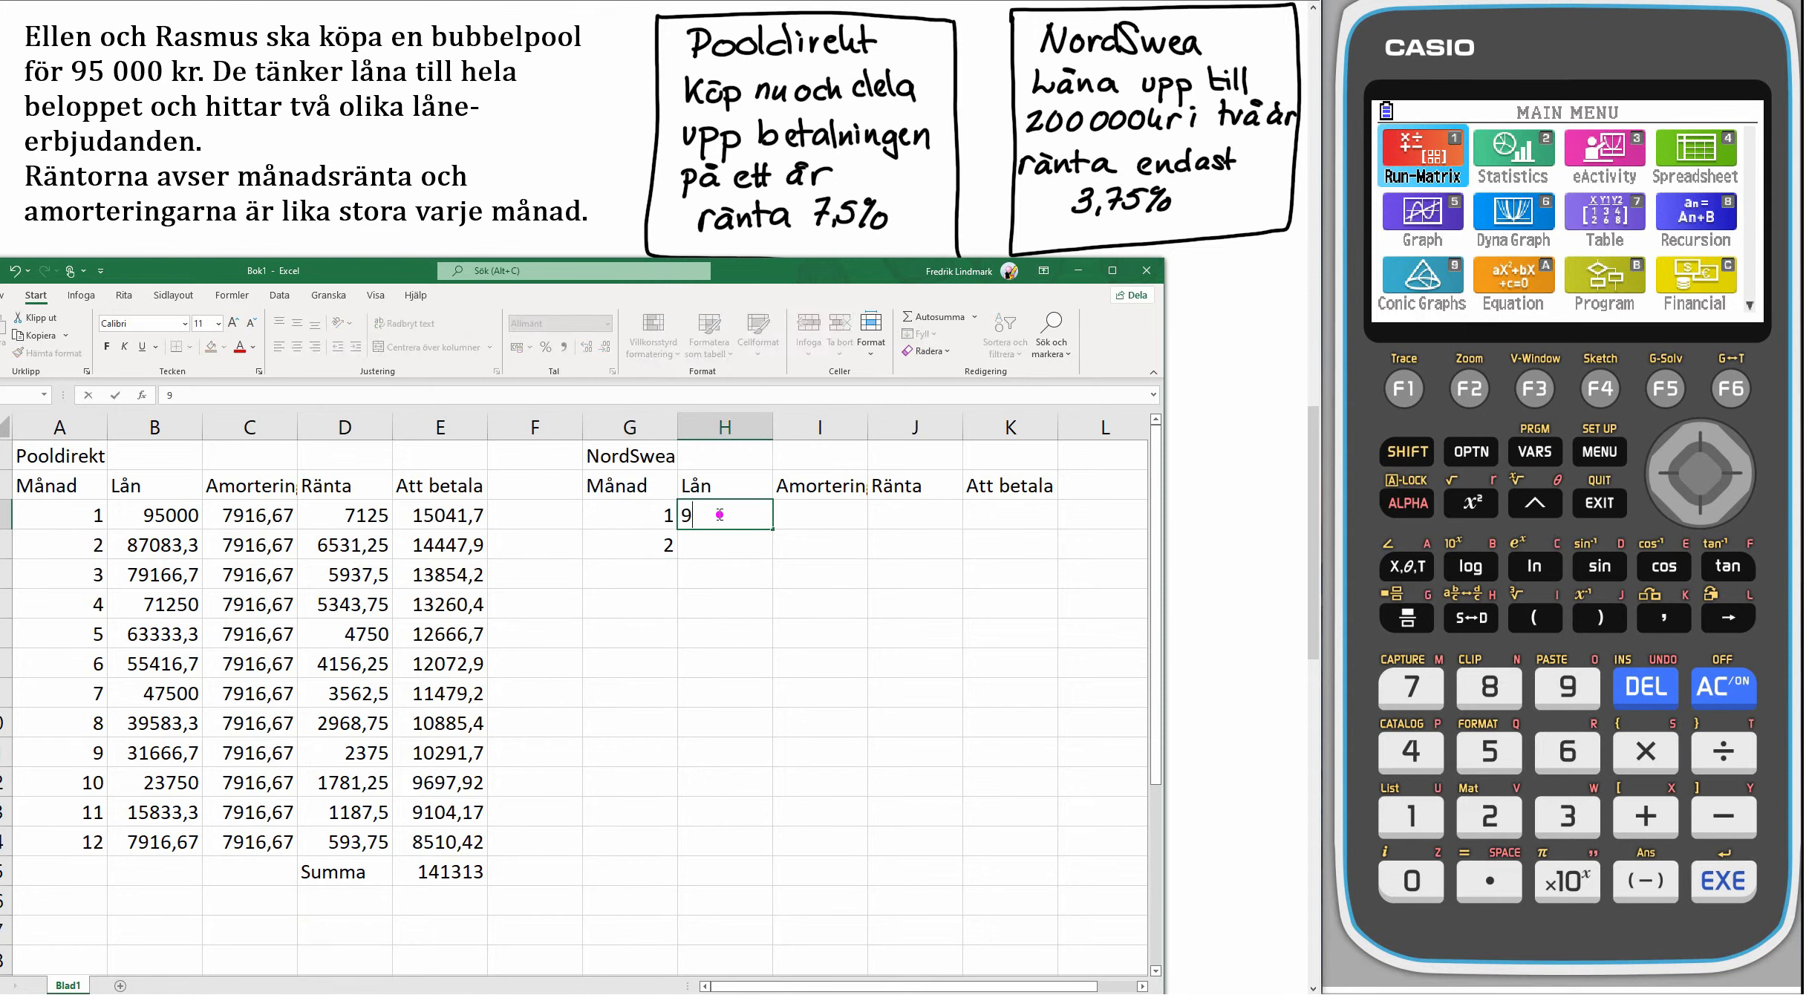
{"action": "left_click", "coordinate": [839, 507]}
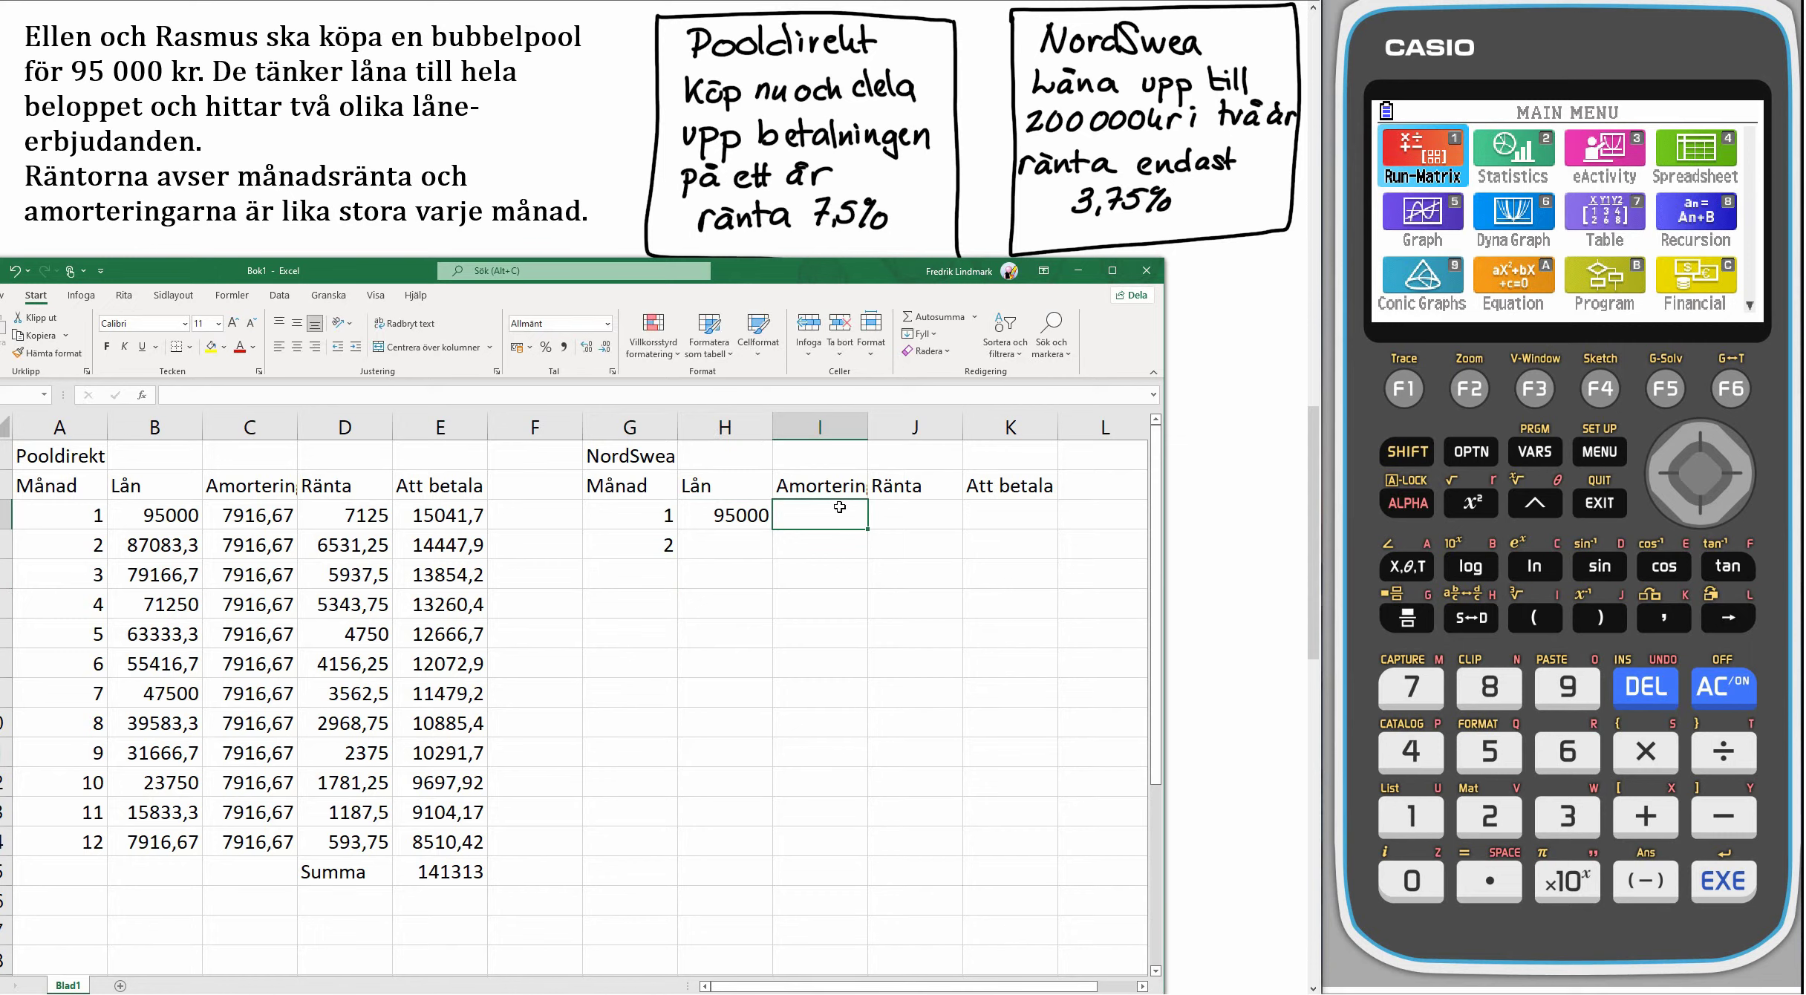
{"action": "type", "text": "="}
{"action": "left_click", "coordinate": [720, 519]}
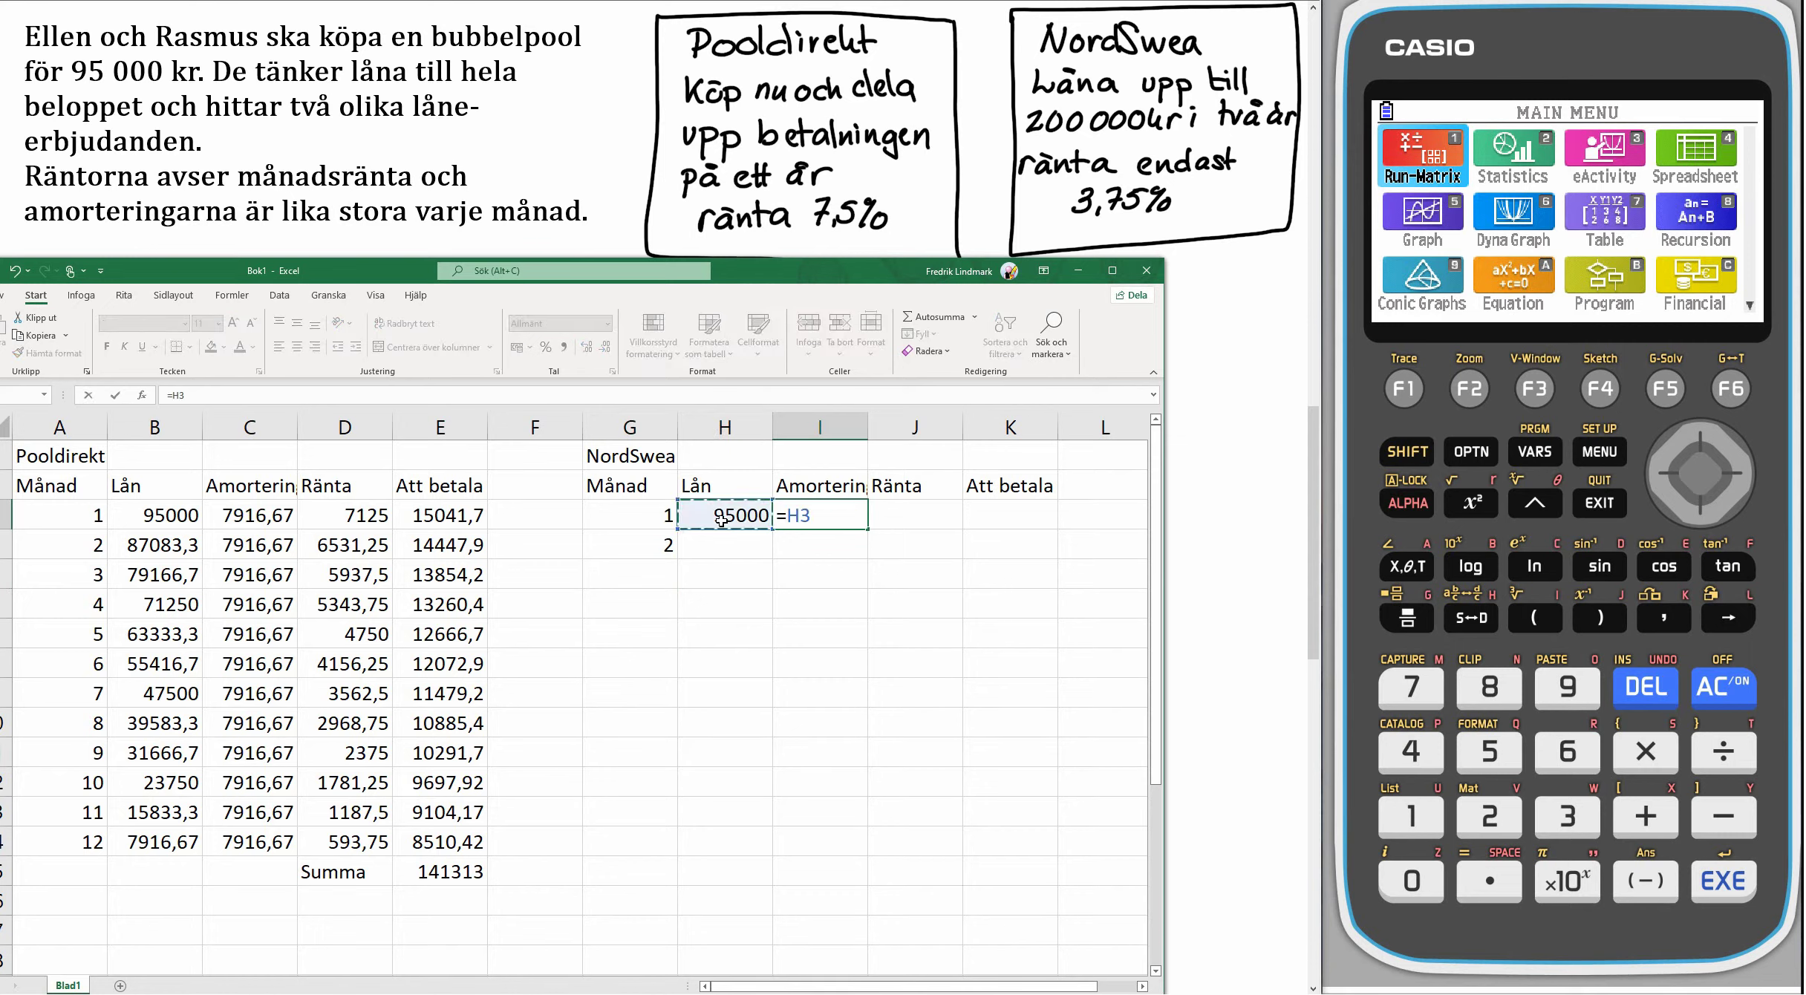
{"action": "type", "text": "/24"}
{"action": "type", "text": "$"}
{"action": "left_click", "coordinate": [809, 516]}
{"action": "type", "text": "$"}
{"action": "key", "text": "Return"}
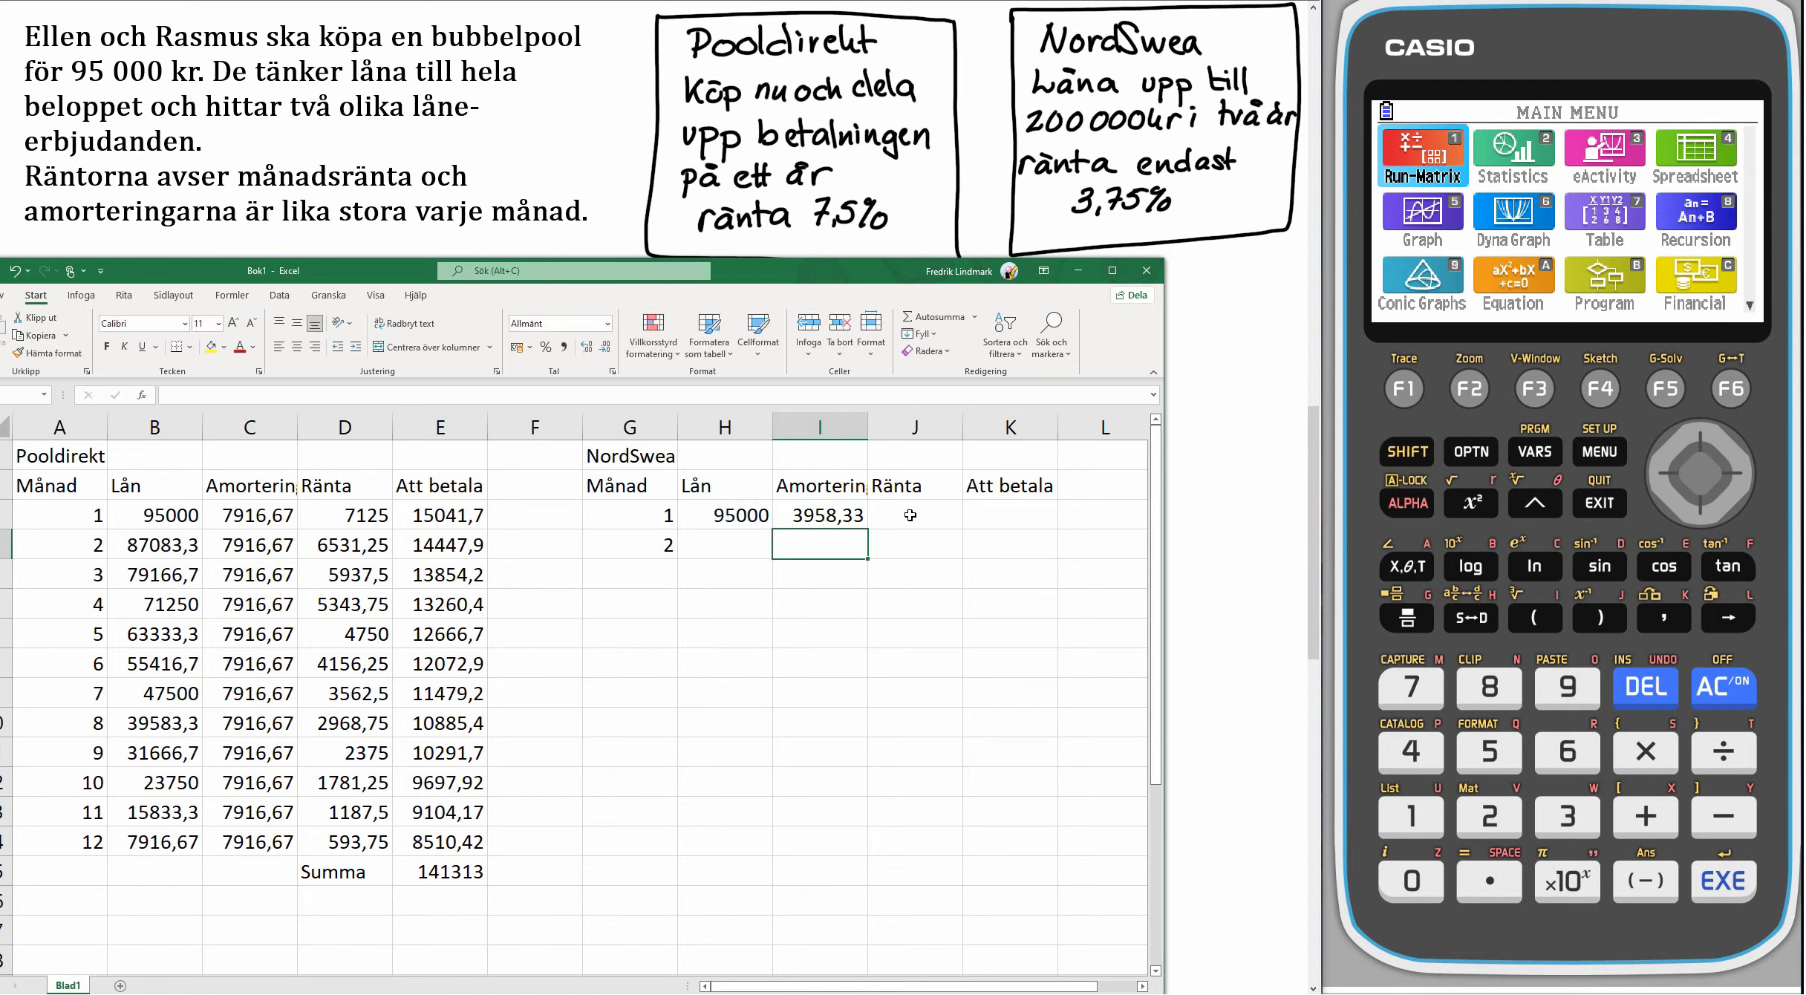
Calculate NordSwea's first month's interest in J3 with the formula =H3*0,0375.
{"action": "left_click", "coordinate": [910, 515]}
{"action": "type", "text": "="}
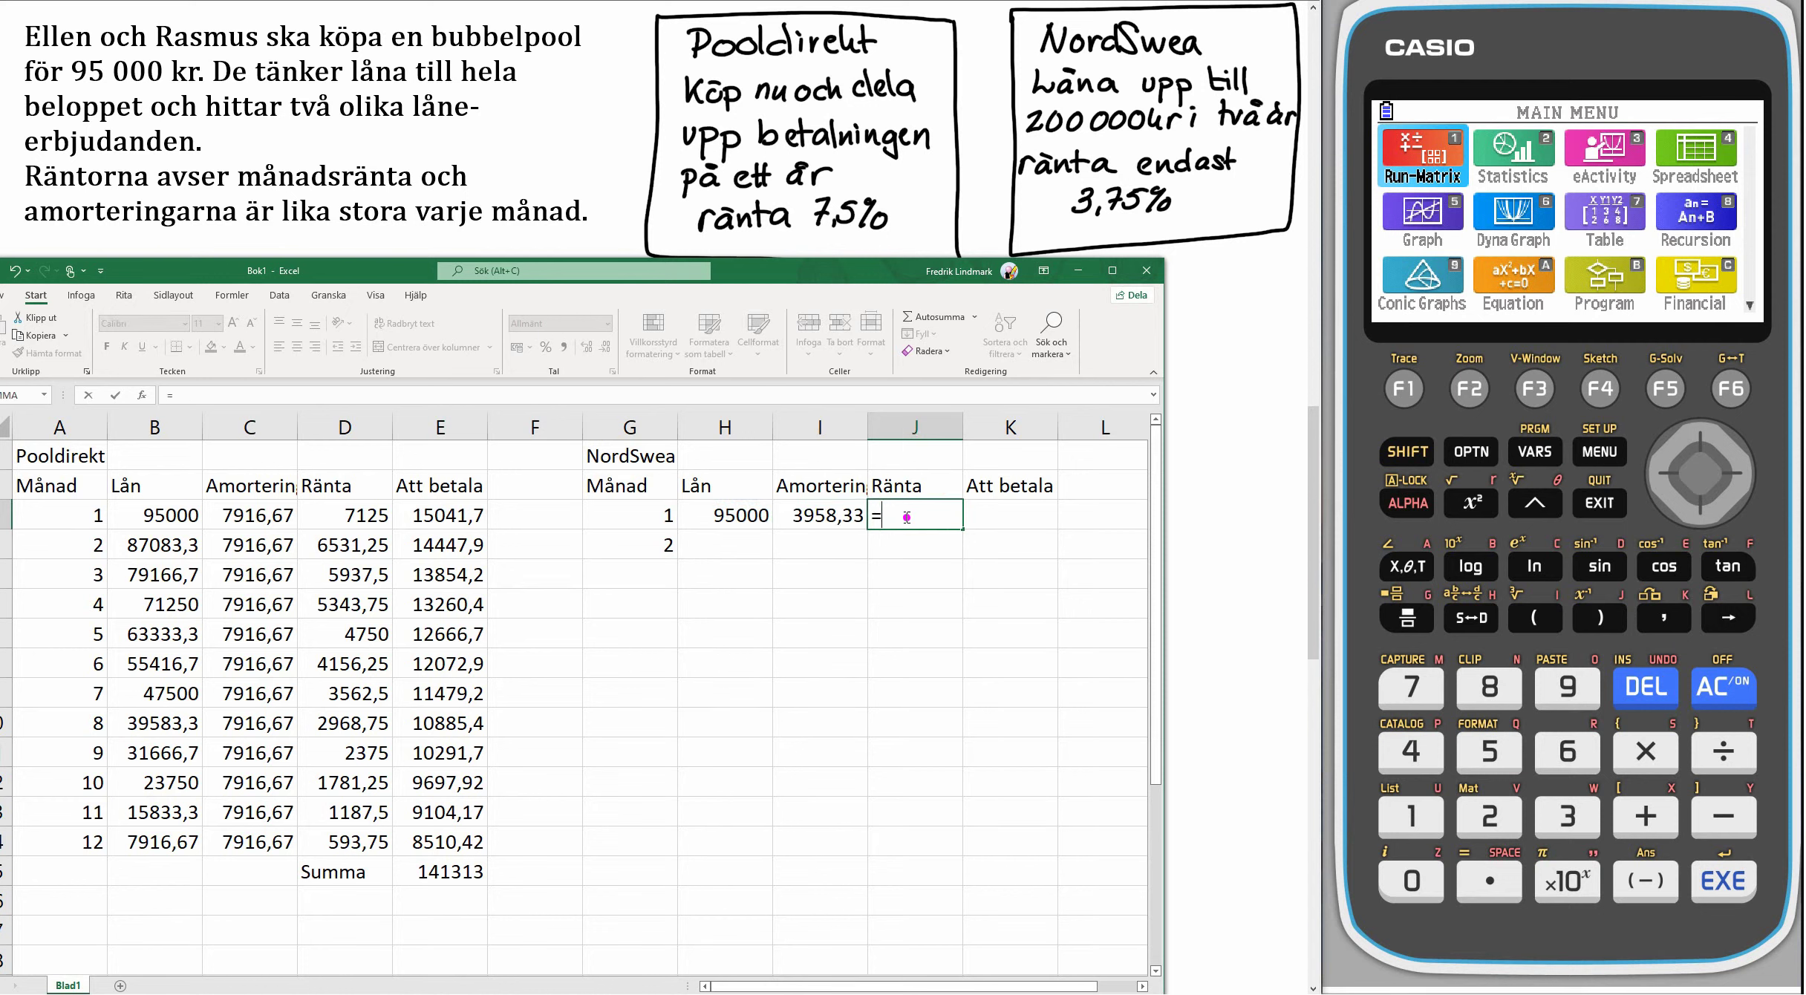
{"action": "left_click", "coordinate": [746, 517]}
{"action": "type", "text": "*"}
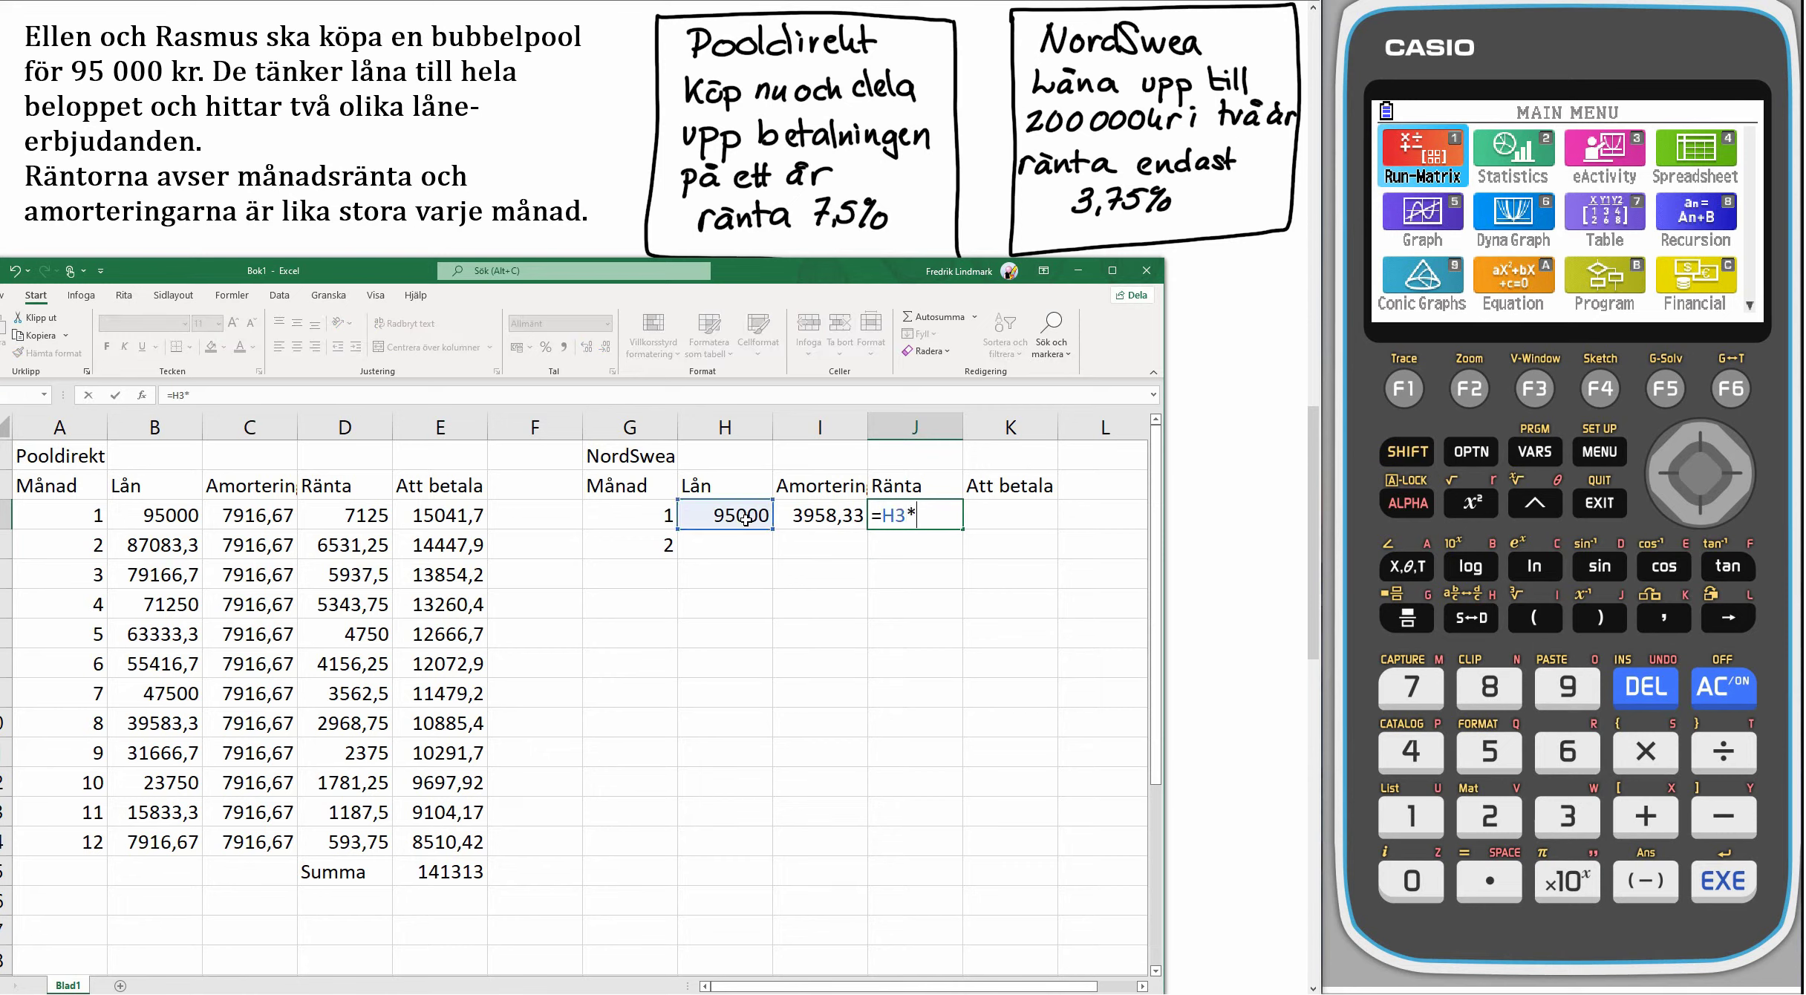
{"action": "type", "text": "0,0375"}
{"action": "key", "text": "Return"}
Calculate NordSwea's first month's payment in K3 with the formula =I3+J3.
{"action": "left_click", "coordinate": [1008, 510]}
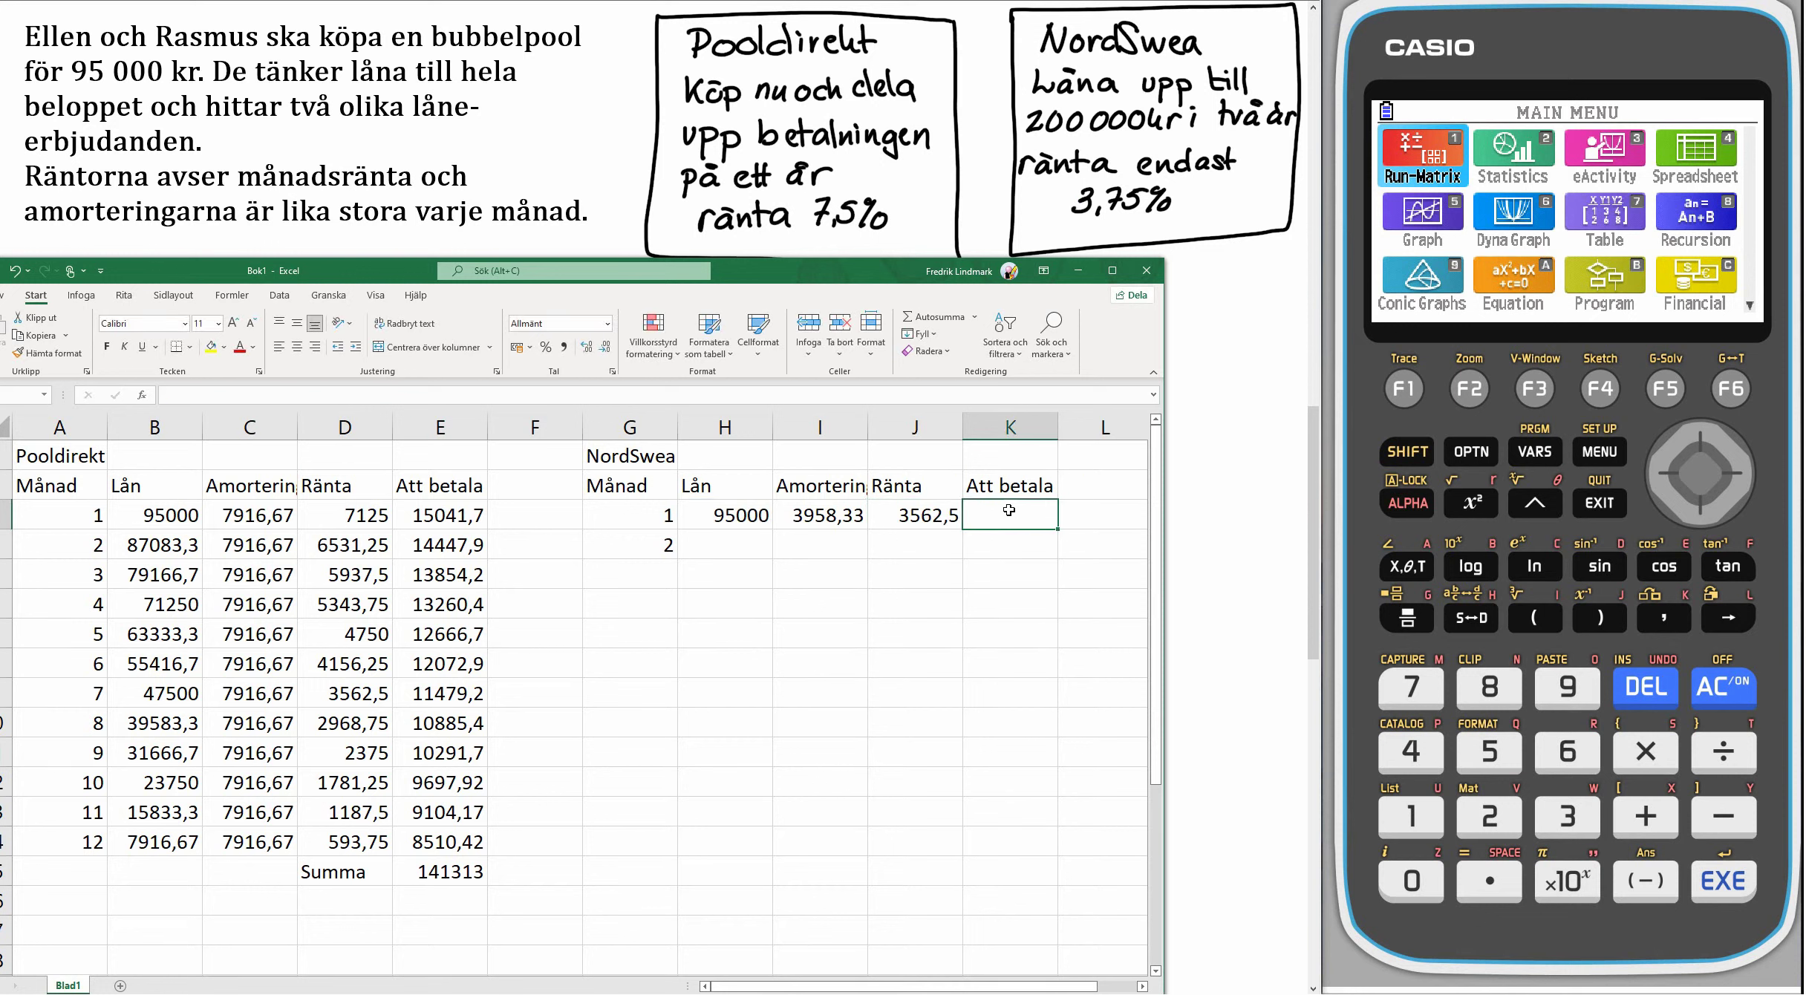
{"action": "type", "text": "="}
{"action": "left_click", "coordinate": [812, 515]}
{"action": "type", "text": "+"}
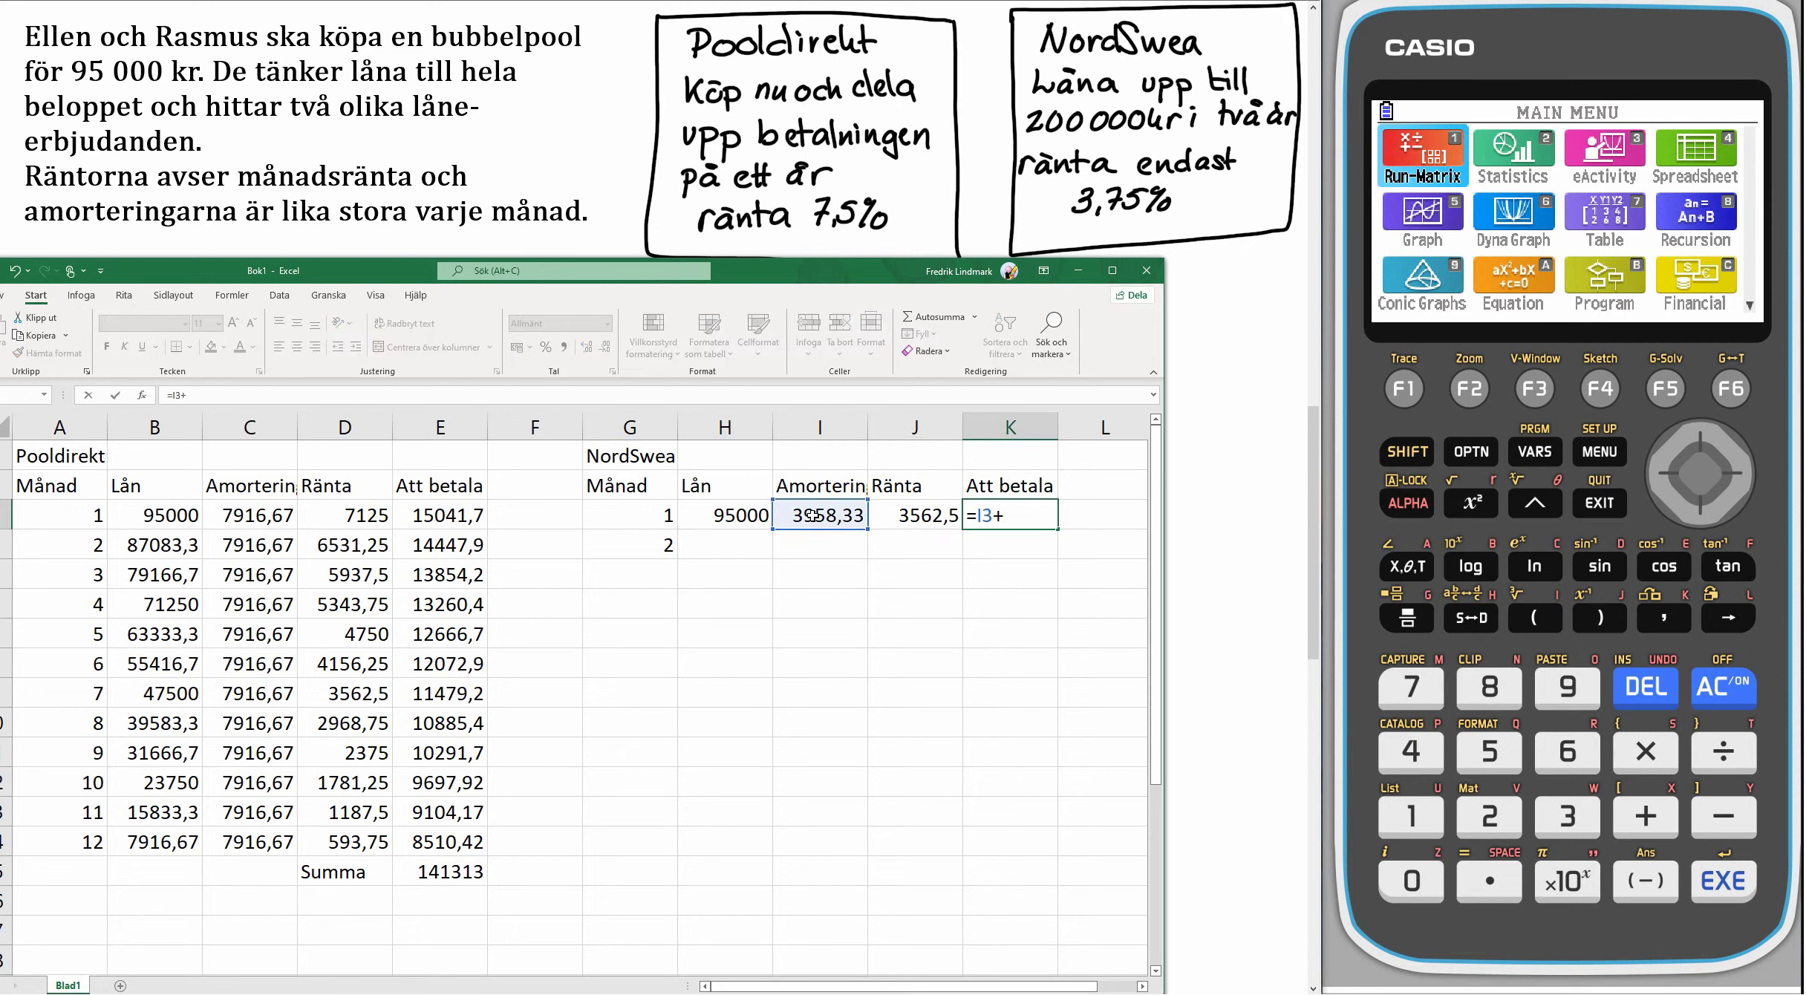
{"action": "left_click", "coordinate": [891, 509]}
{"action": "key", "text": "Return"}
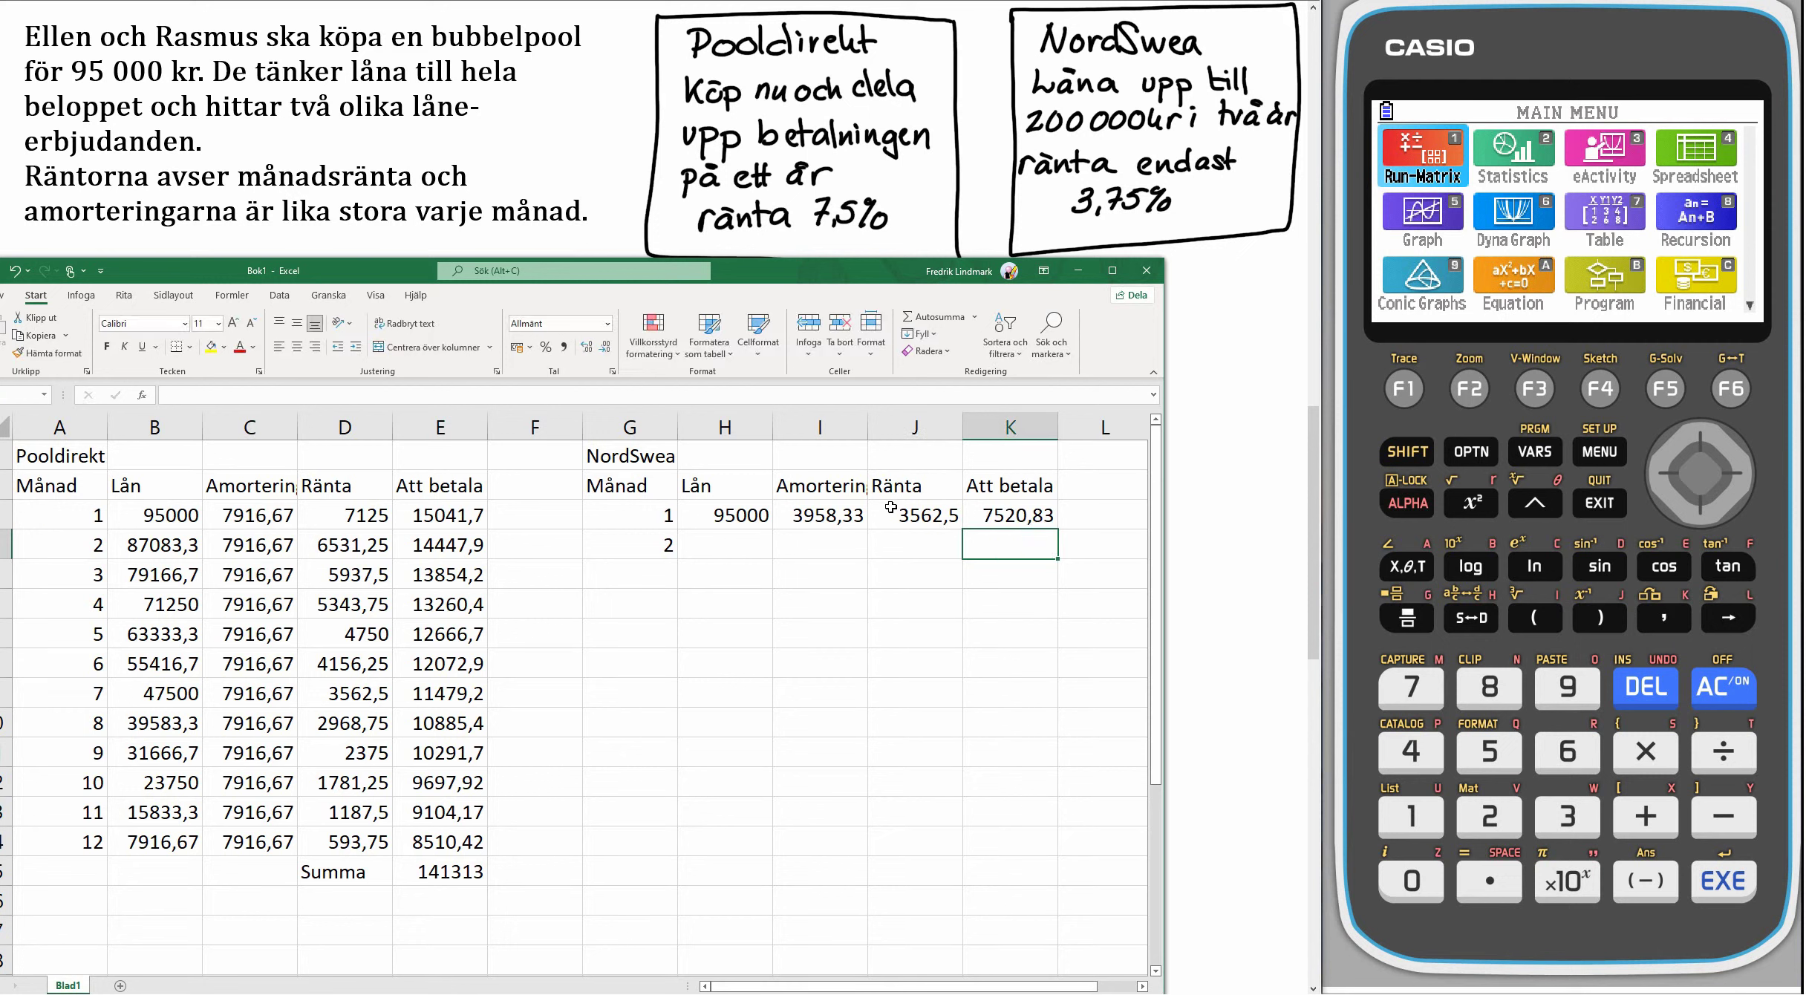
Calculate the remaining NordSwea loan for month 2 in H4 with the formula =H3-I3.
{"action": "left_click", "coordinate": [740, 549]}
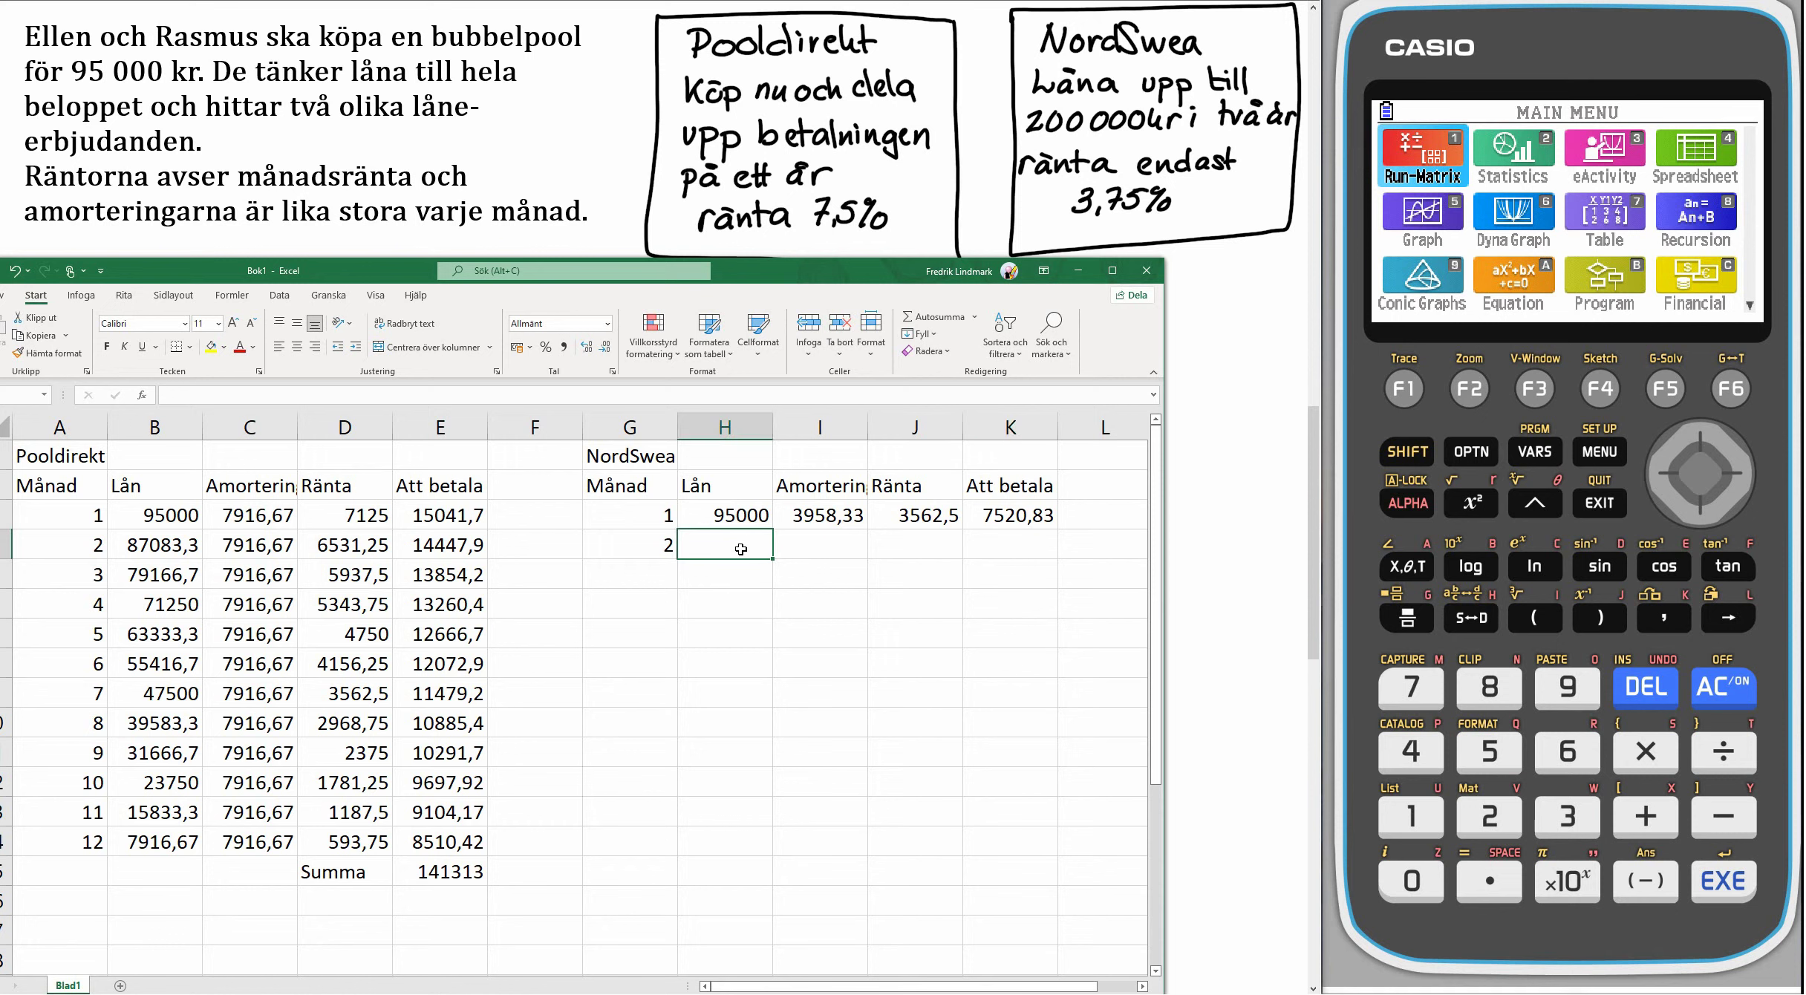
{"action": "type", "text": "="}
{"action": "left_click", "coordinate": [761, 516]}
{"action": "type", "text": "-"}
{"action": "left_click", "coordinate": [813, 513]}
{"action": "key", "text": "Return"}
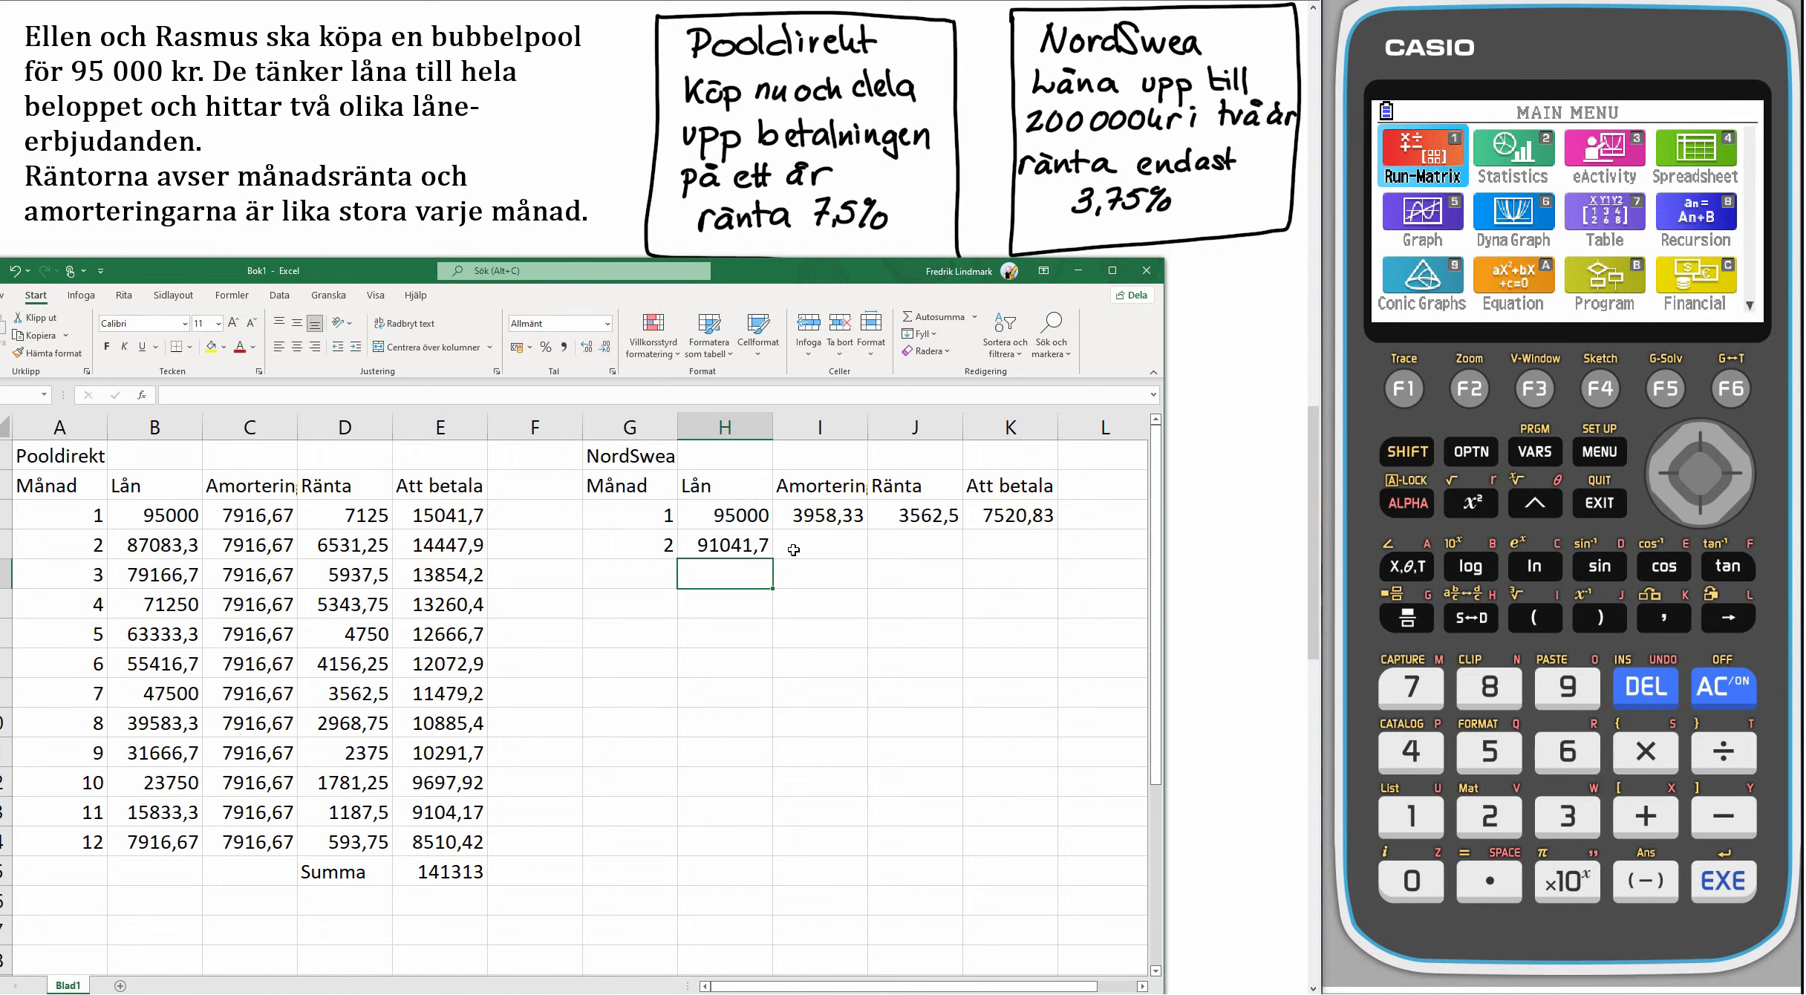
Copy the NordSwea amortization and interest formulas from I3 and J3 down to month 2, checking the interest formula's reference.
{"action": "left_click", "coordinate": [860, 516]}
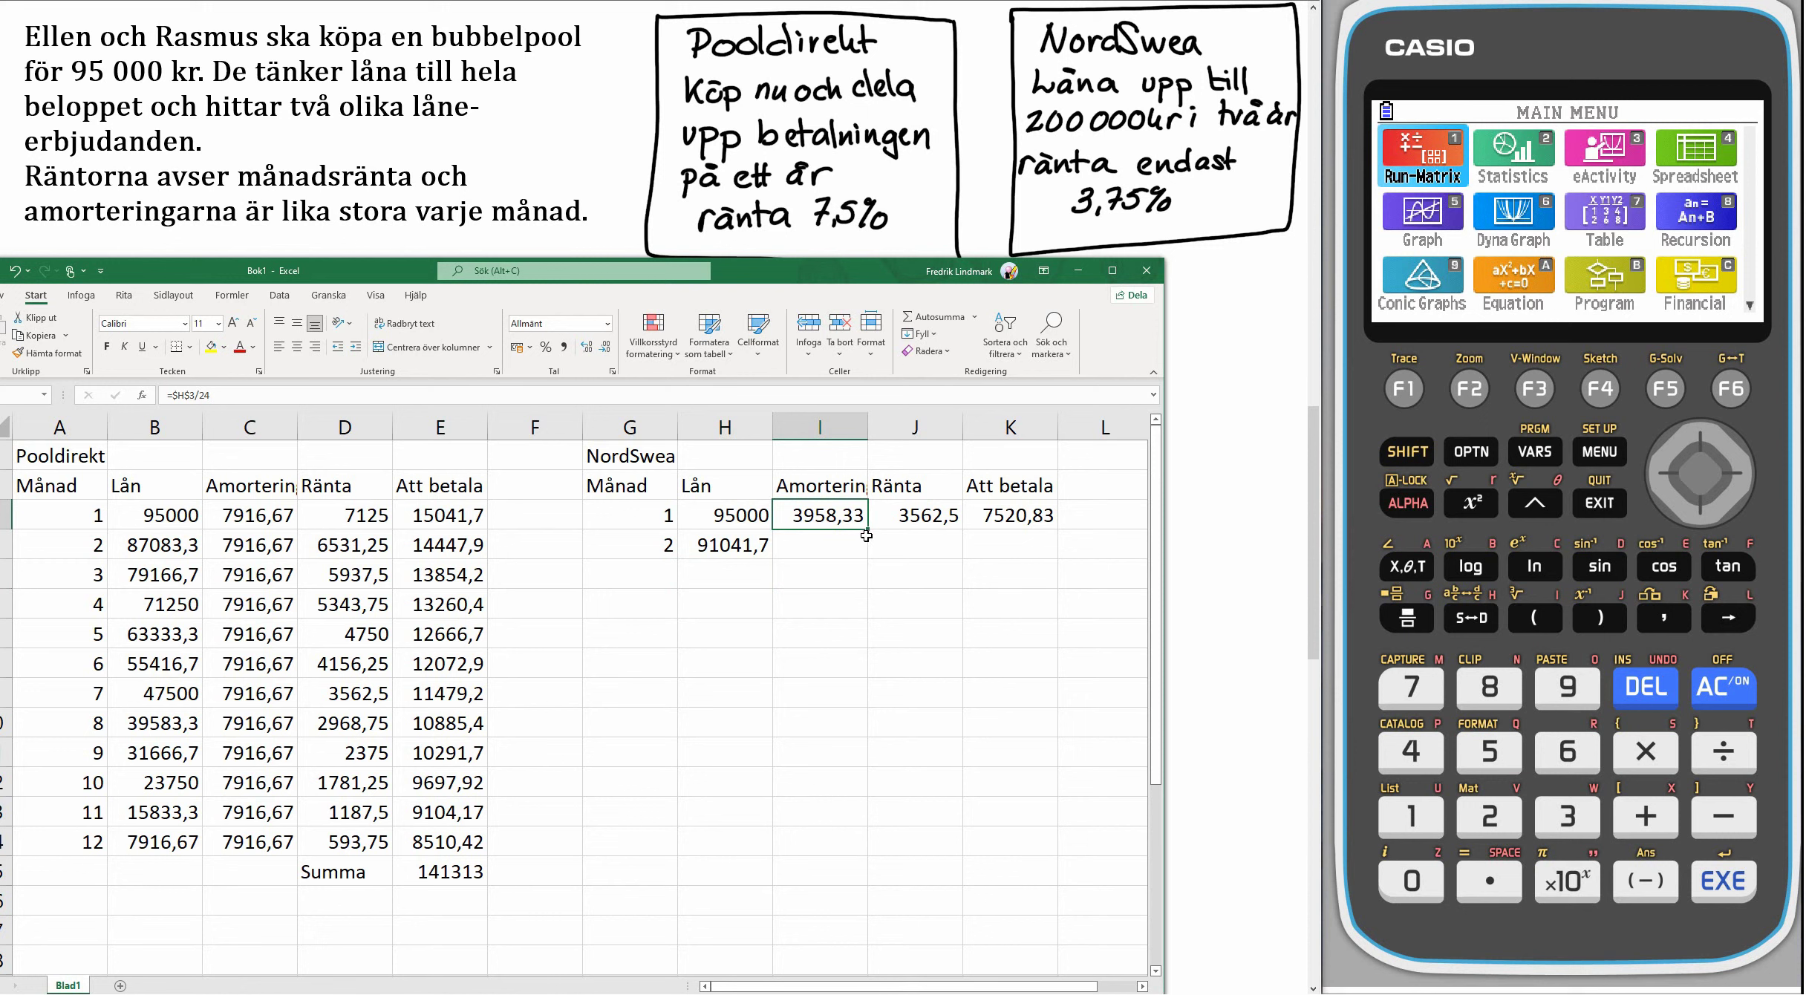
{"action": "left_click_drag", "start_coordinate": [870, 527], "coordinate": [866, 559]}
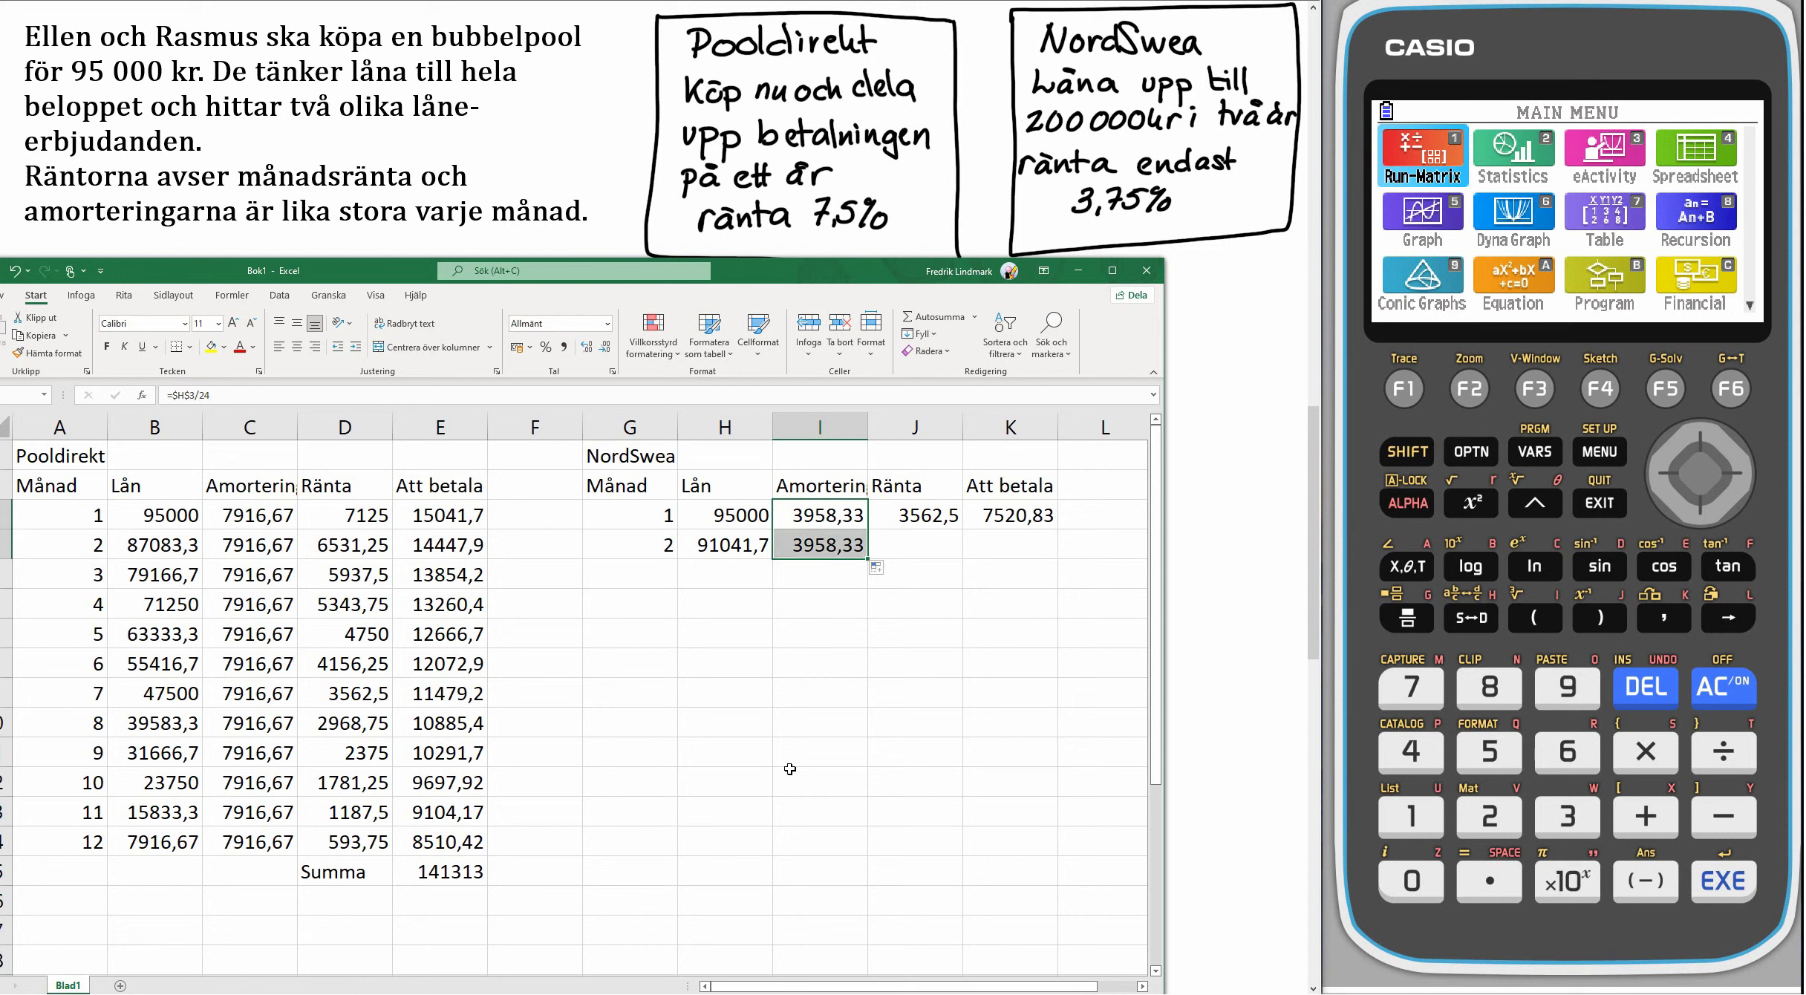
{"action": "left_click", "coordinate": [928, 521]}
{"action": "left_click_drag", "start_coordinate": [962, 532], "coordinate": [962, 562]}
{"action": "double_click", "coordinate": [928, 549]}
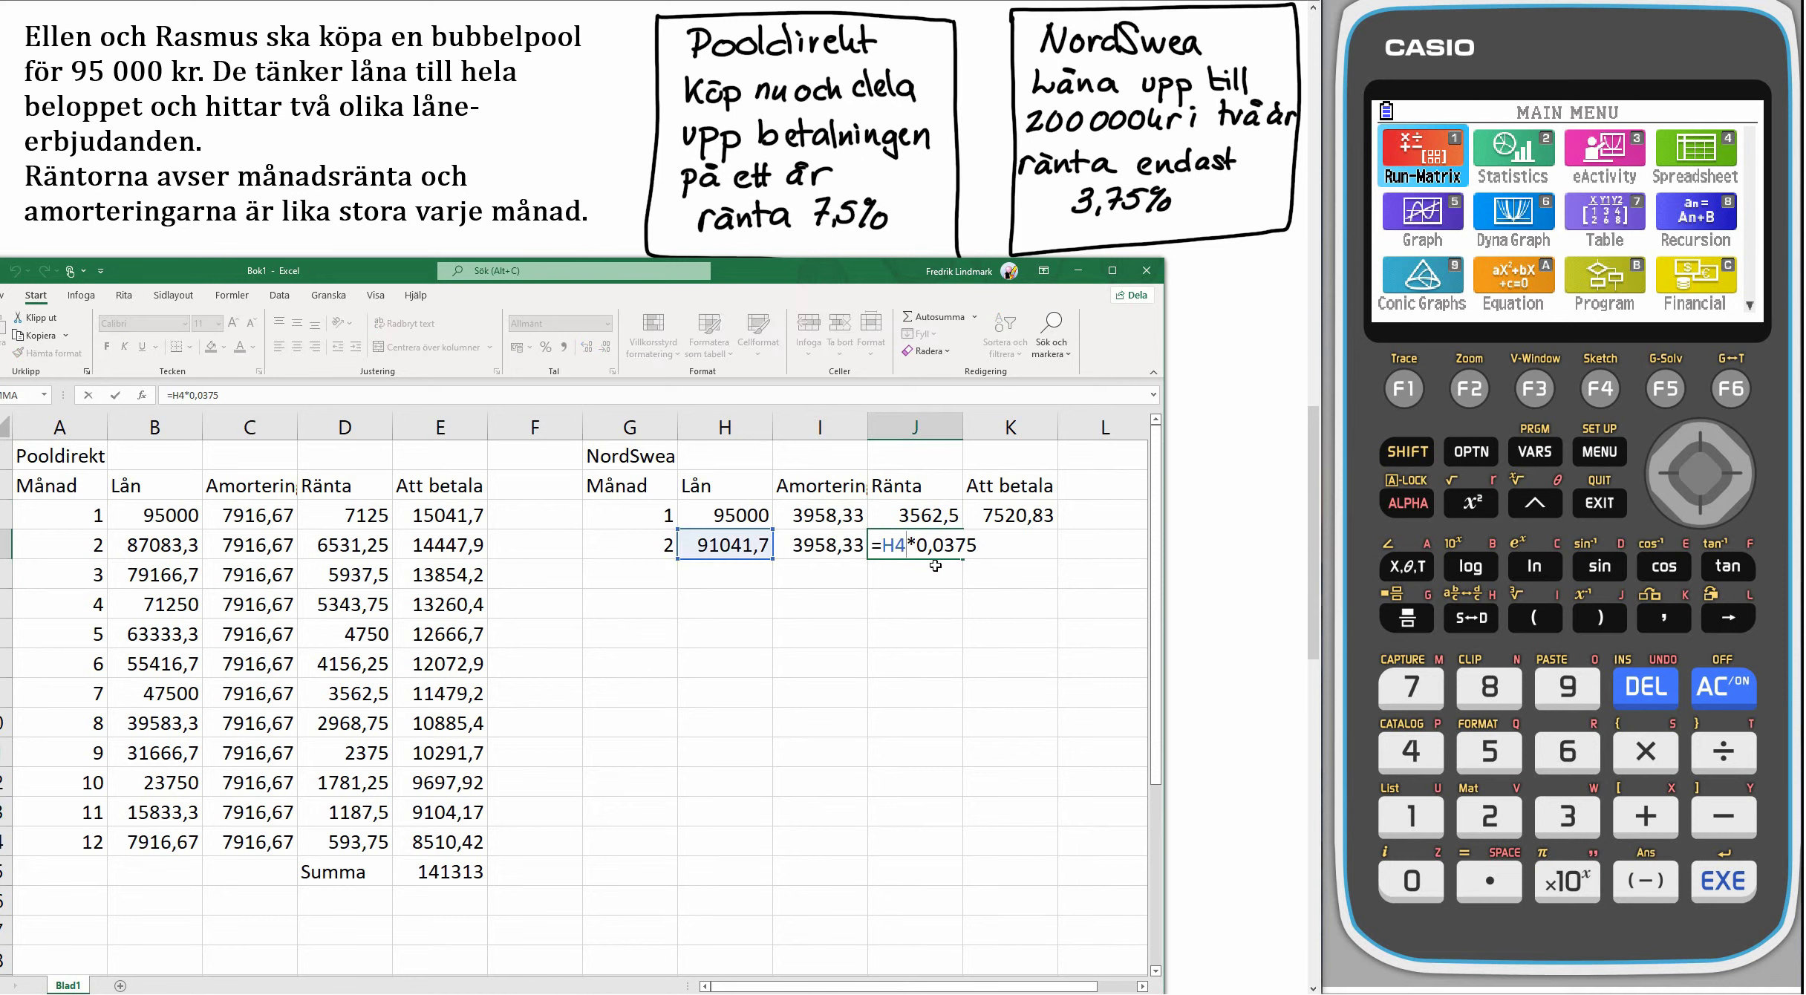
{"action": "key", "text": "Return"}
Copy the NordSwea payment formula from K3 to K4 and check its cell references.
{"action": "left_click", "coordinate": [1024, 515]}
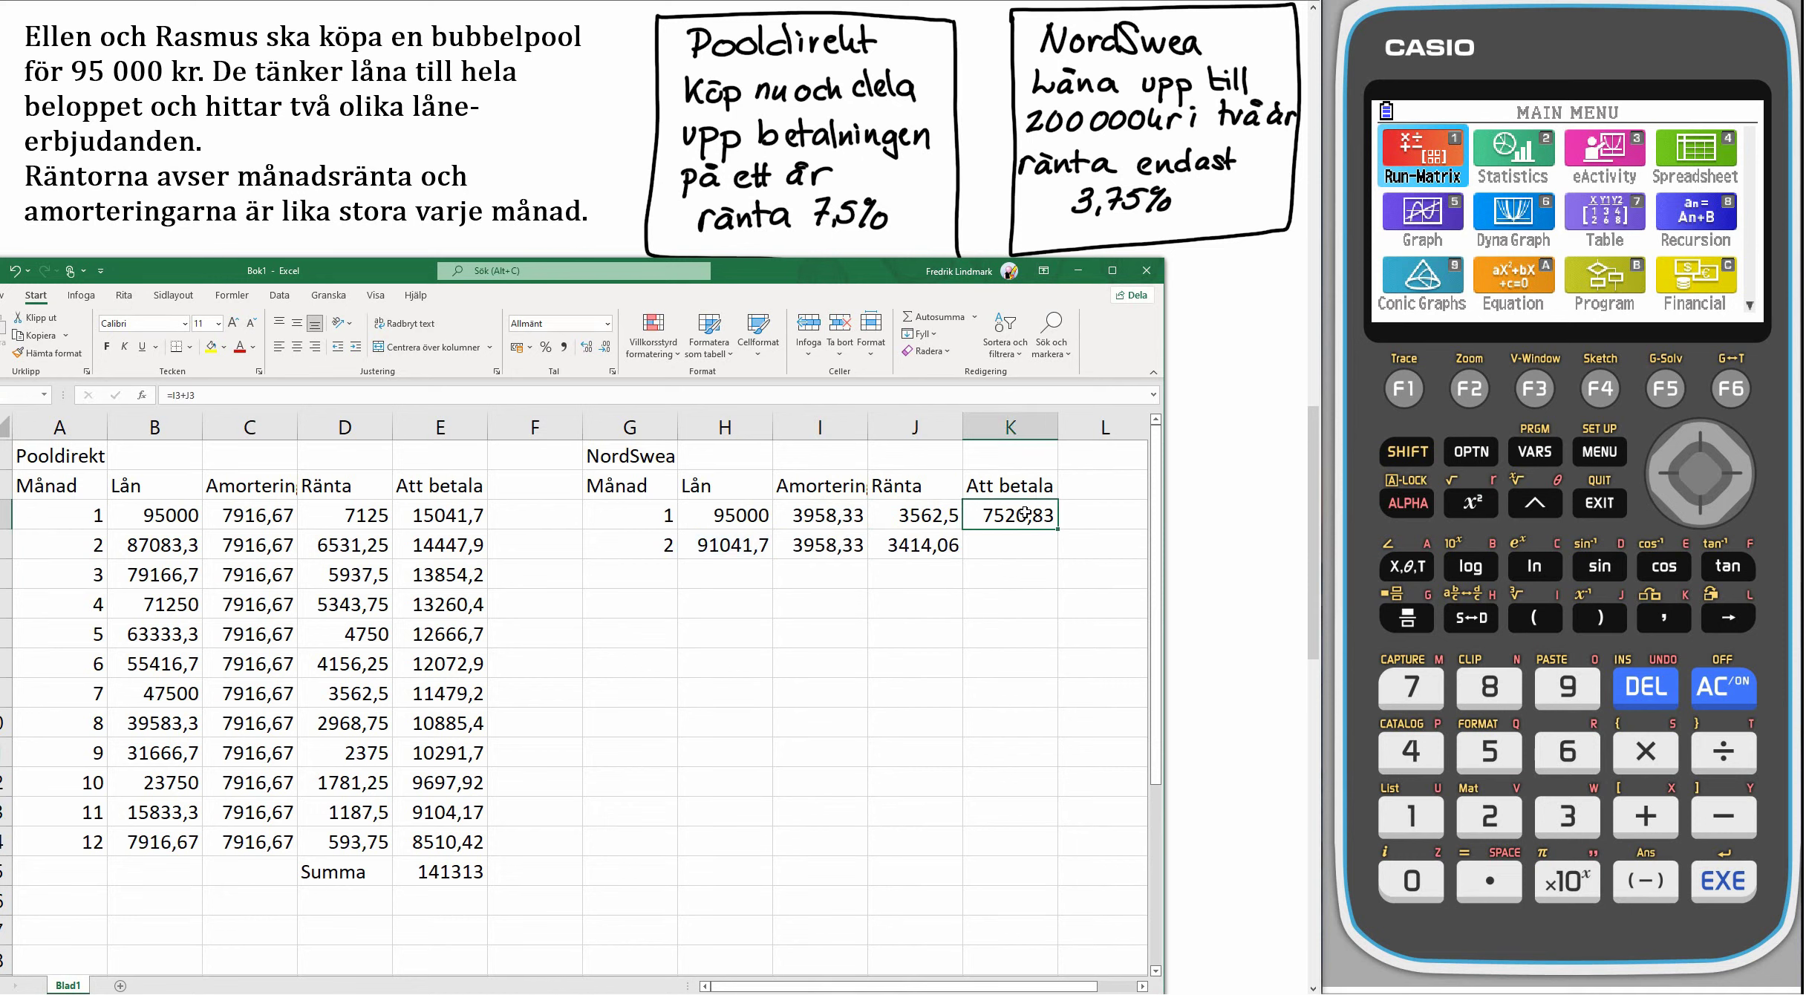
{"action": "left_click_drag", "start_coordinate": [1054, 529], "coordinate": [1032, 577]}
{"action": "double_click", "coordinate": [1015, 553]}
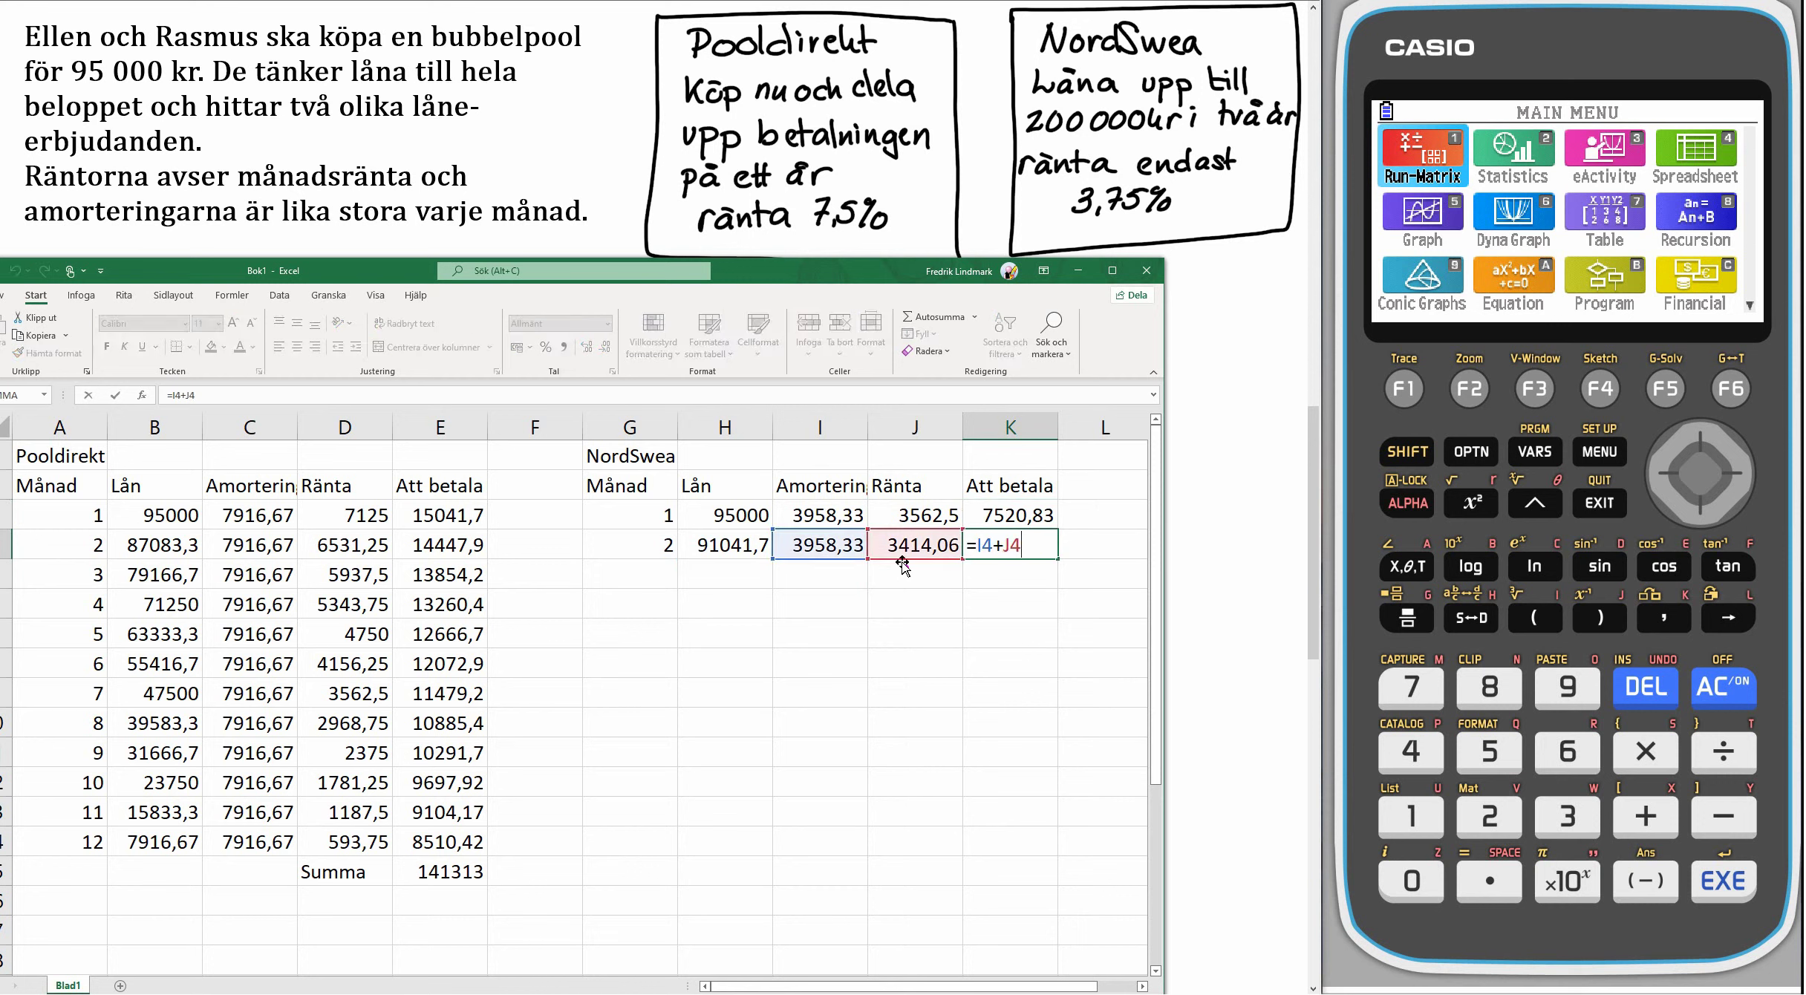
{"action": "key", "text": "Return"}
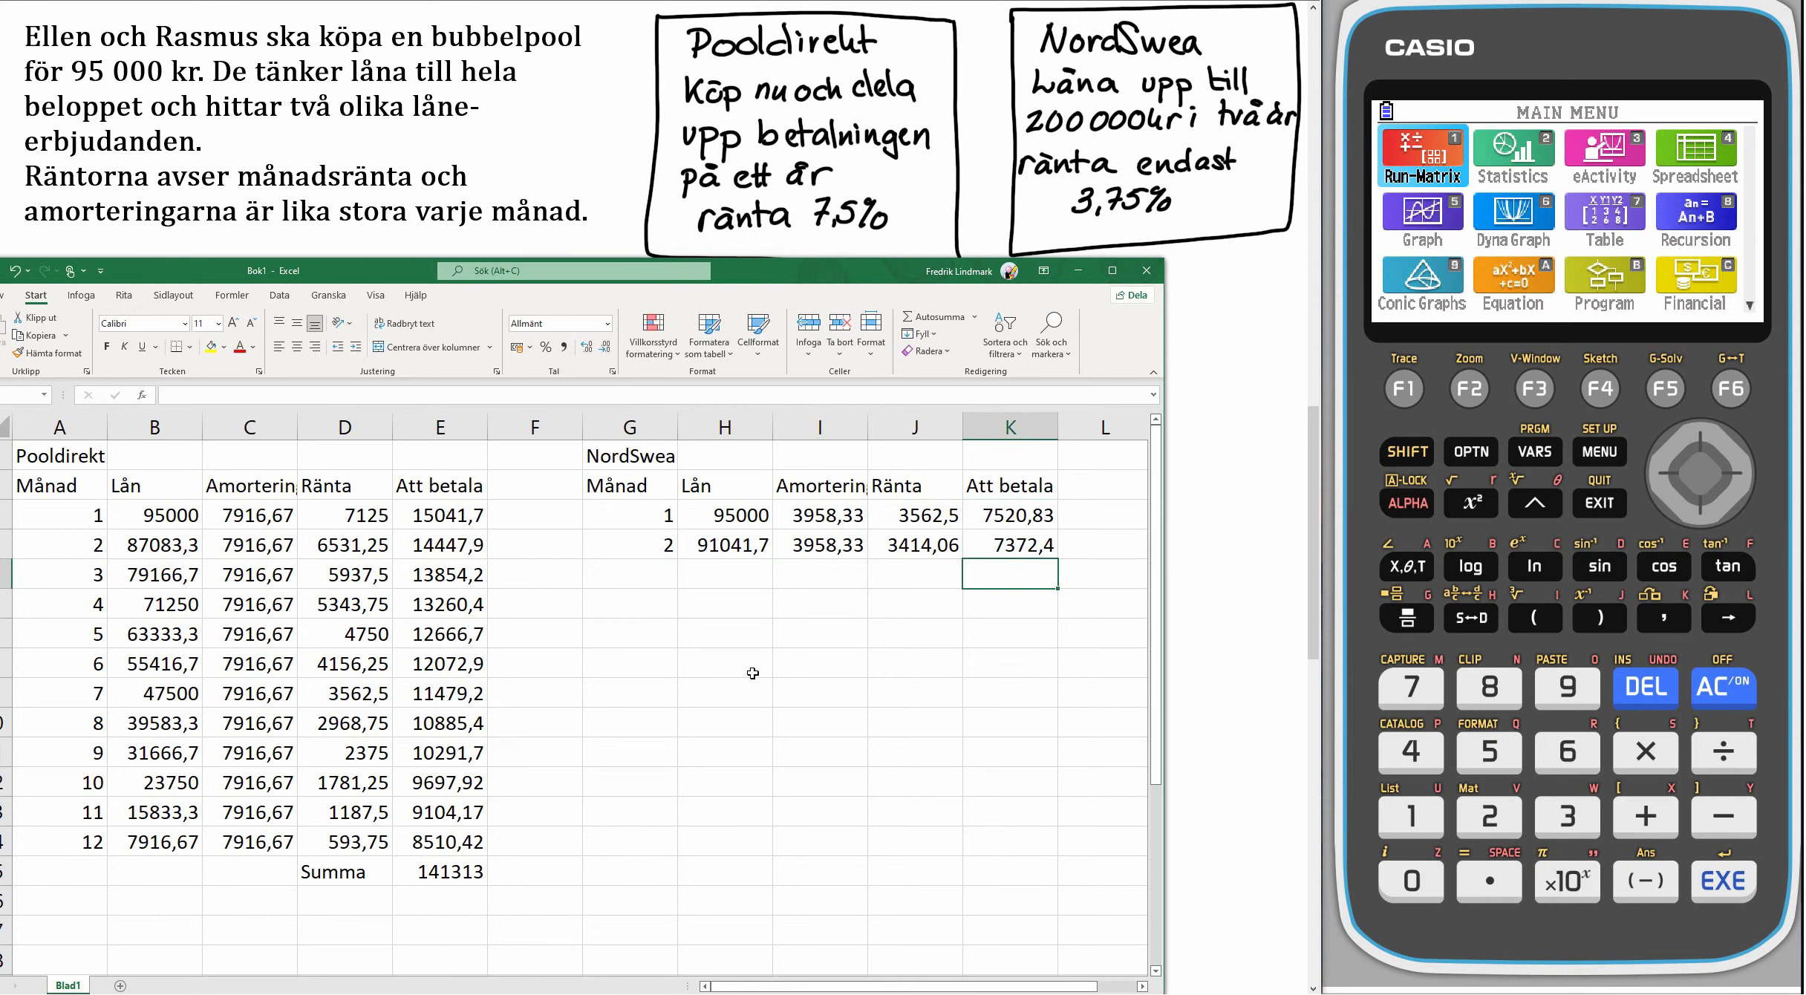
Extend the NordSwea month numbers in column G as a series from G3:G4 up to month 24.
{"action": "left_click", "coordinate": [648, 516]}
{"action": "mouse_move", "coordinate": [648, 515]}
{"action": "left_mouse_down"}
{"action": "mouse_move", "coordinate": [681, 742]}
{"action": "mouse_move", "coordinate": [654, 983]}
{"action": "mouse_move", "coordinate": [655, 846]}
{"action": "mouse_move", "coordinate": [653, 971]}
{"action": "mouse_move", "coordinate": [653, 909]}
{"action": "mouse_move", "coordinate": [653, 931]}
{"action": "left_mouse_up"}
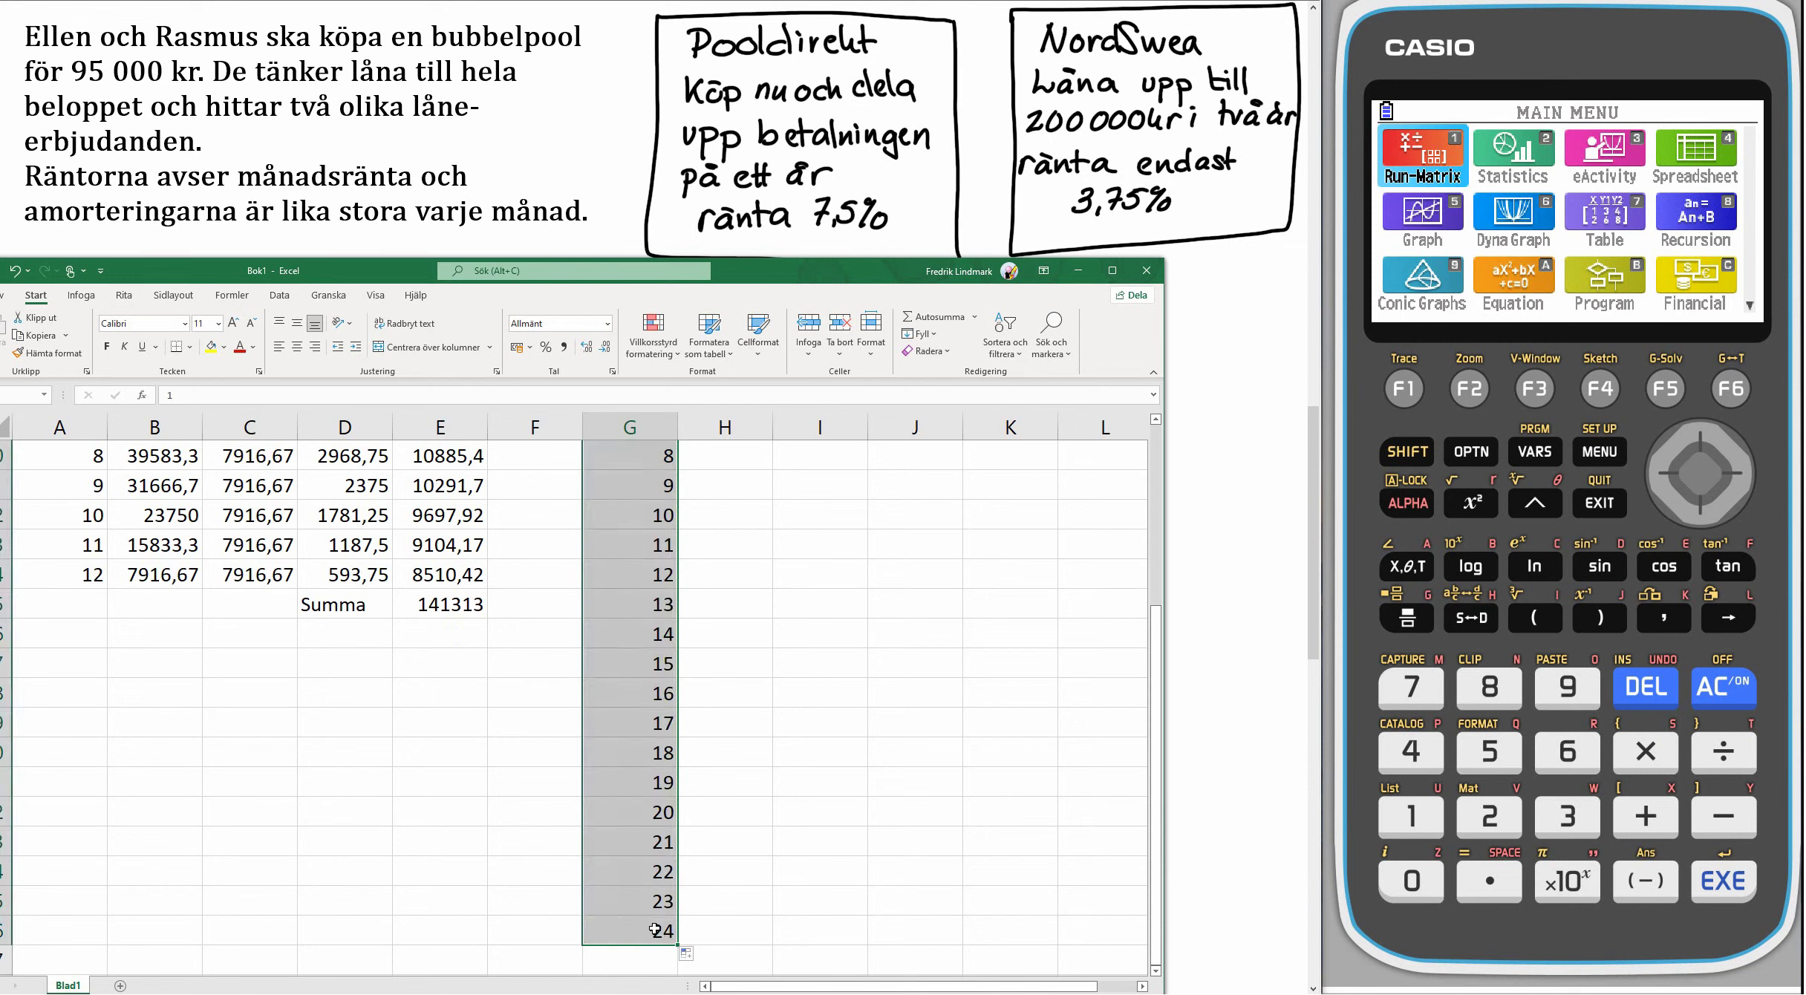
Fill the NordSwea month 2 formulas for loan, amortization, interest and payment (H4:K4) down to month 24.
{"action": "scroll", "coordinate": [664, 939], "scroll_direction": "up", "scroll_amount": 3}
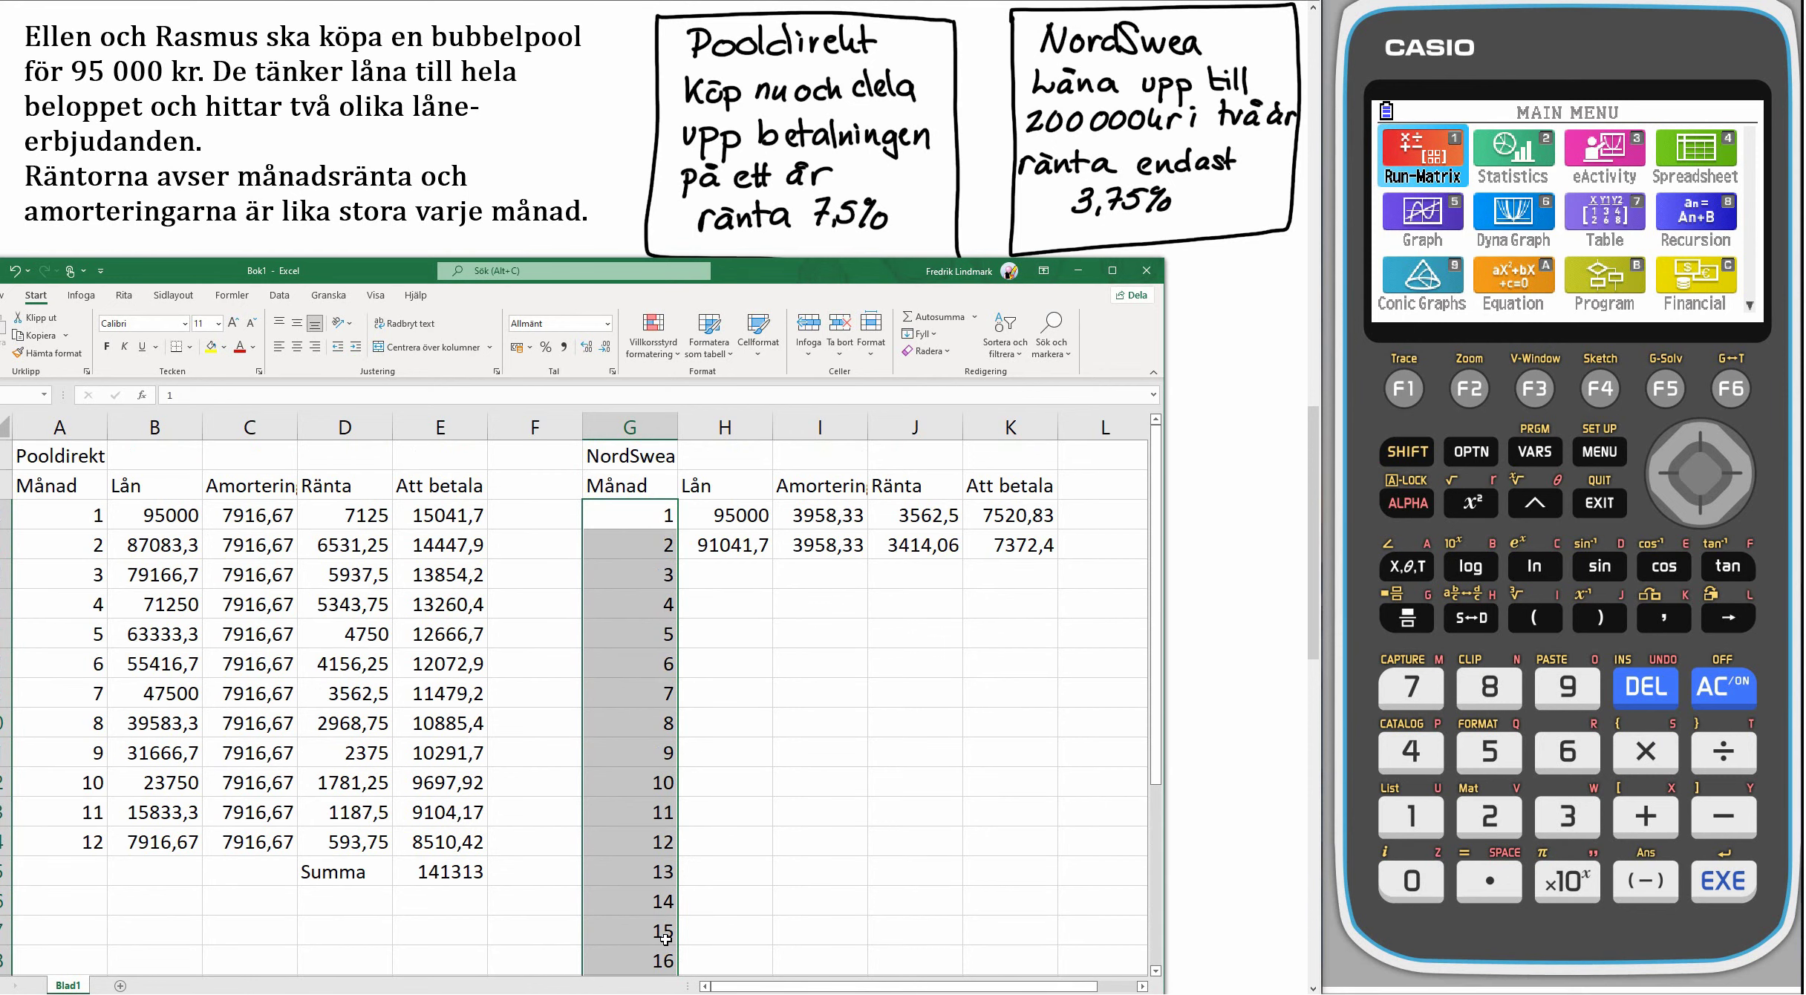
{"action": "left_click_drag", "start_coordinate": [716, 549], "coordinate": [1042, 536]}
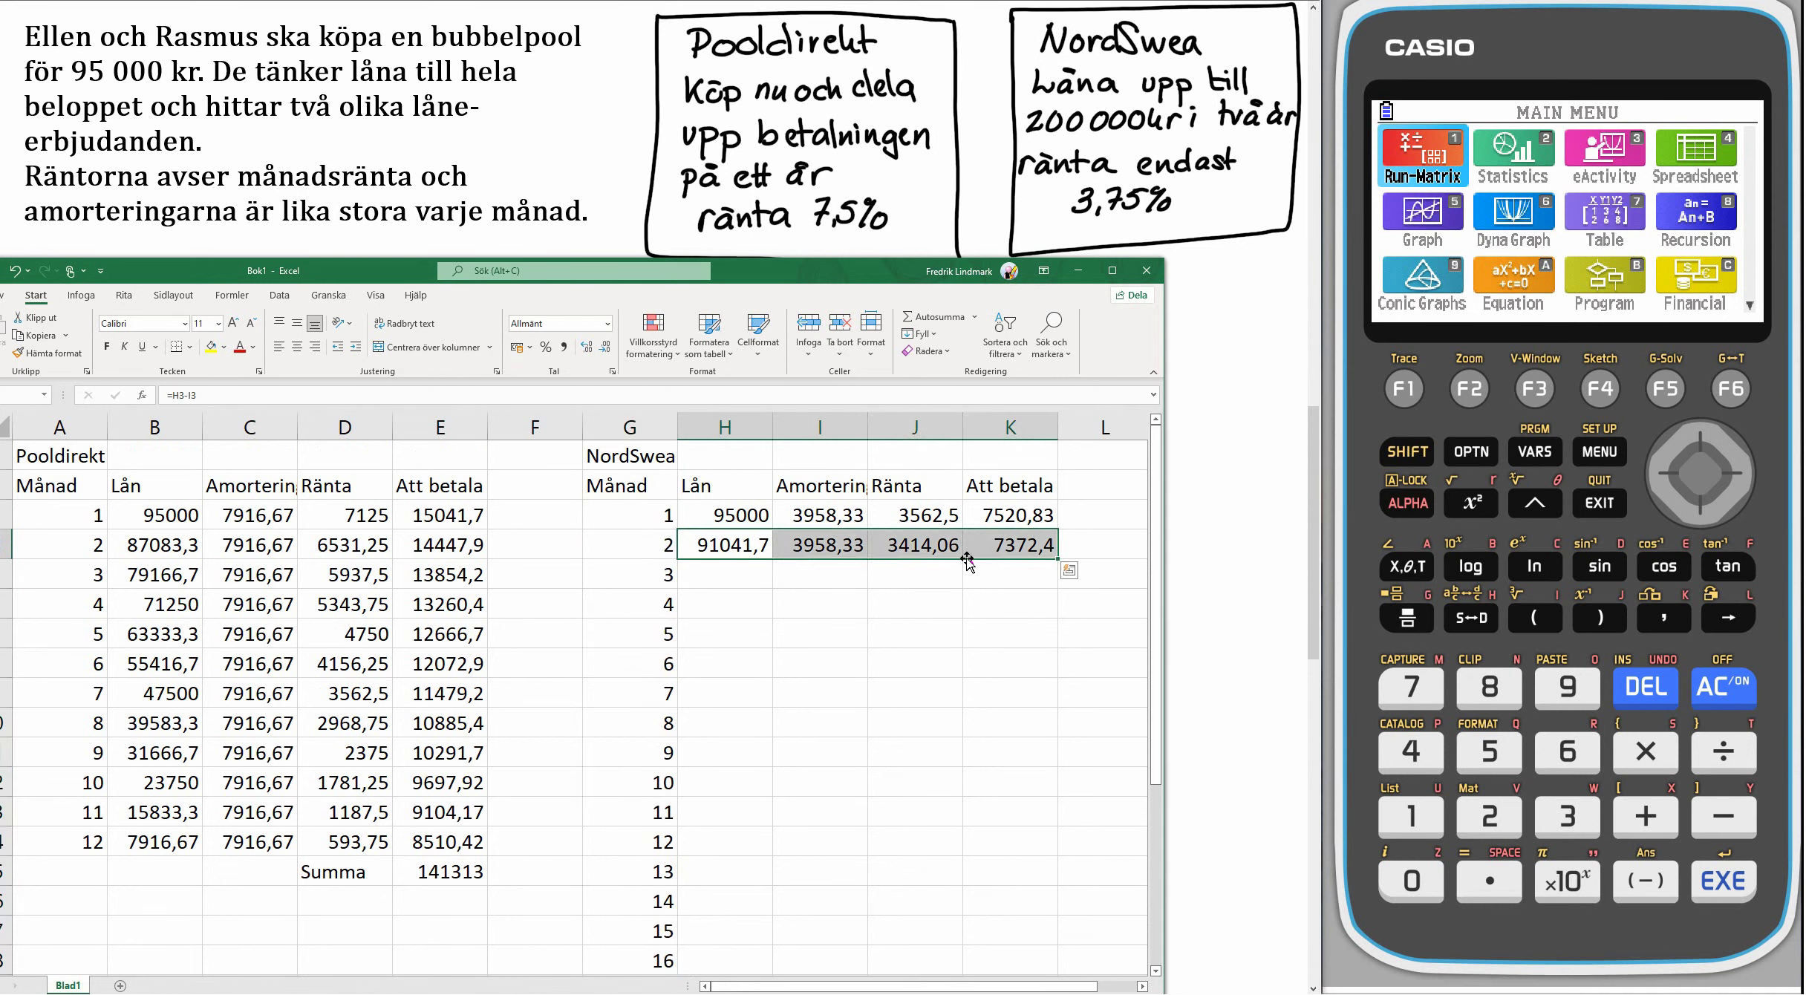
{"action": "left_click_drag", "start_coordinate": [1054, 558], "coordinate": [991, 943]}
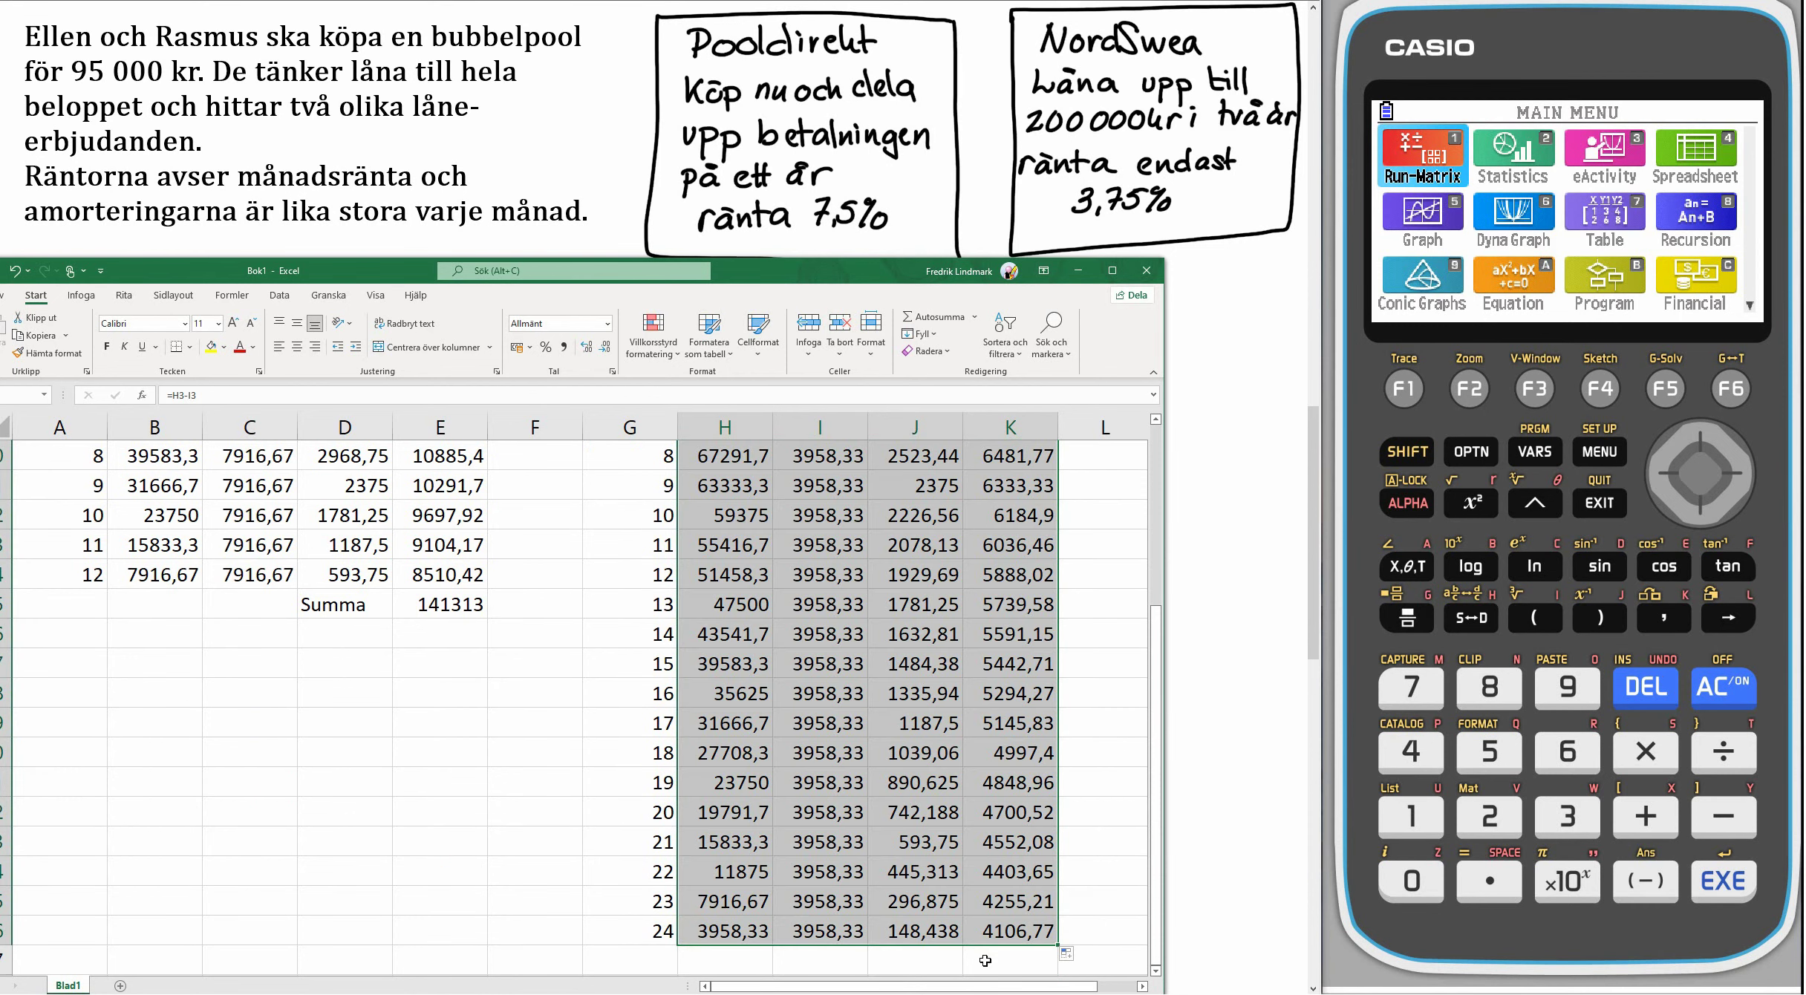
Label the cell below the NordSwea interest column "Summa" and total the payments beside it with =SUMMA(K3:K26), checking the summed range.
{"action": "scroll", "coordinate": [978, 958], "scroll_direction": "down", "scroll_amount": 1}
{"action": "left_click", "coordinate": [921, 877]}
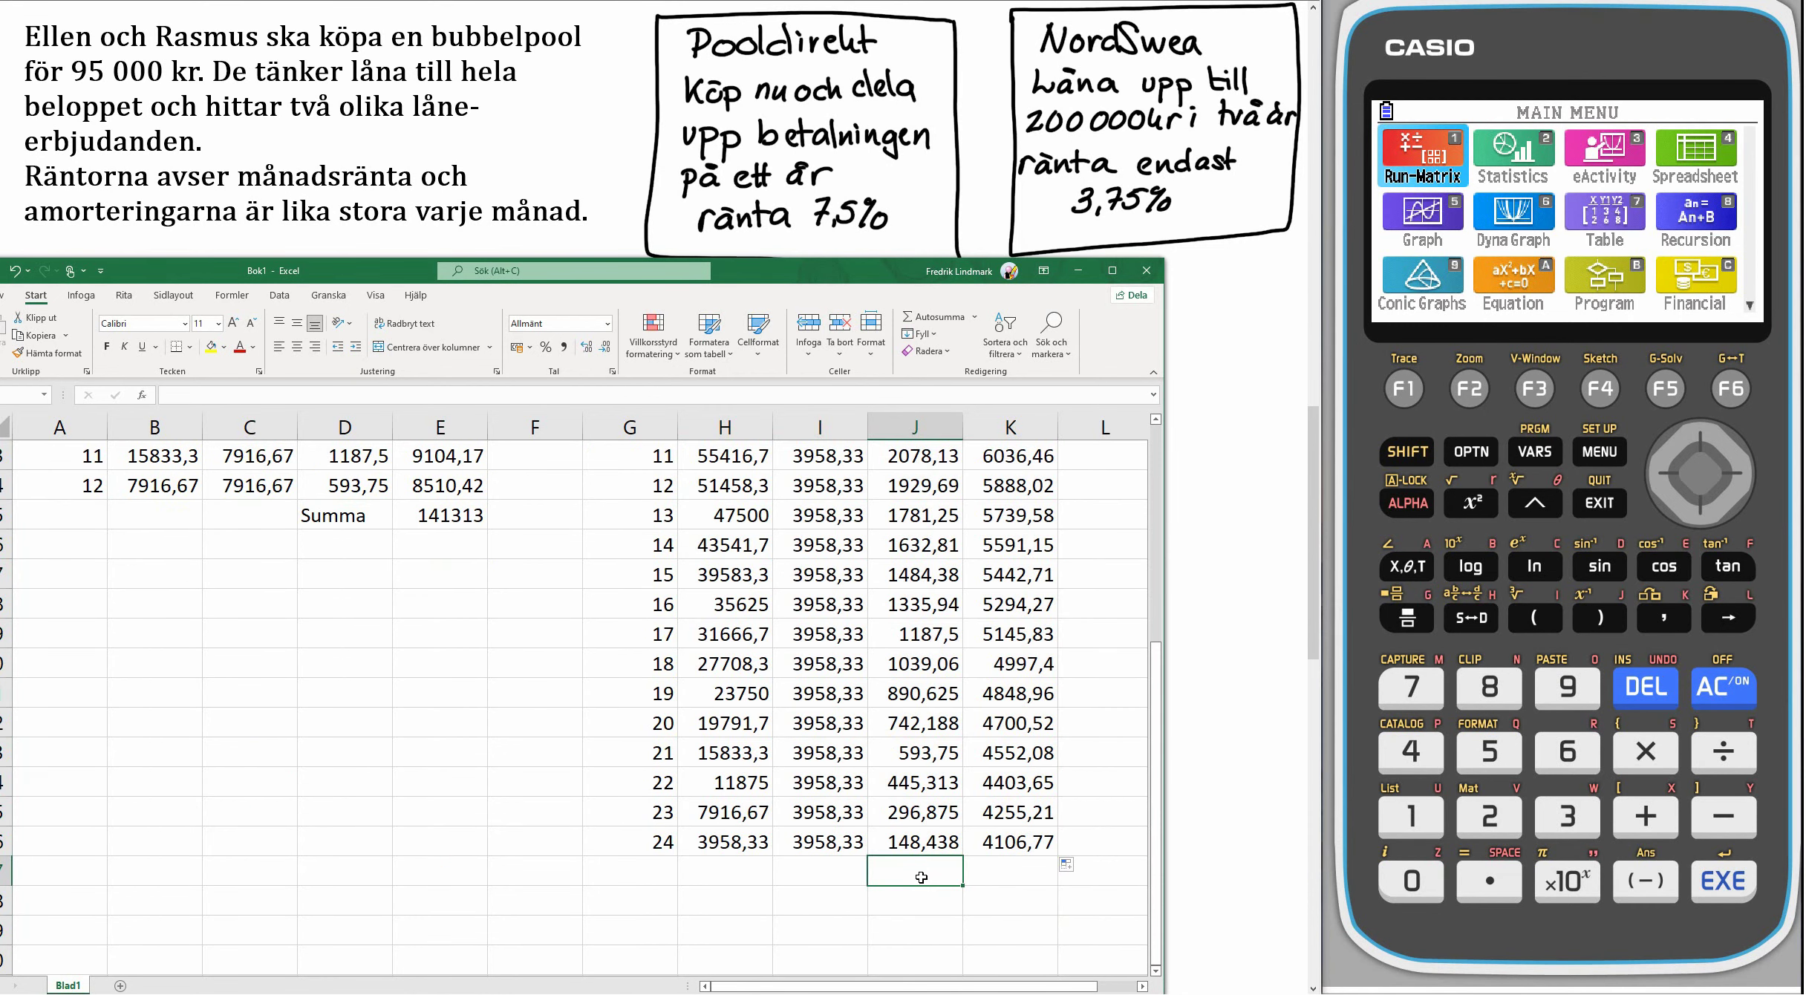
{"action": "type", "text": "Summa"}
{"action": "key", "text": "Tab"}
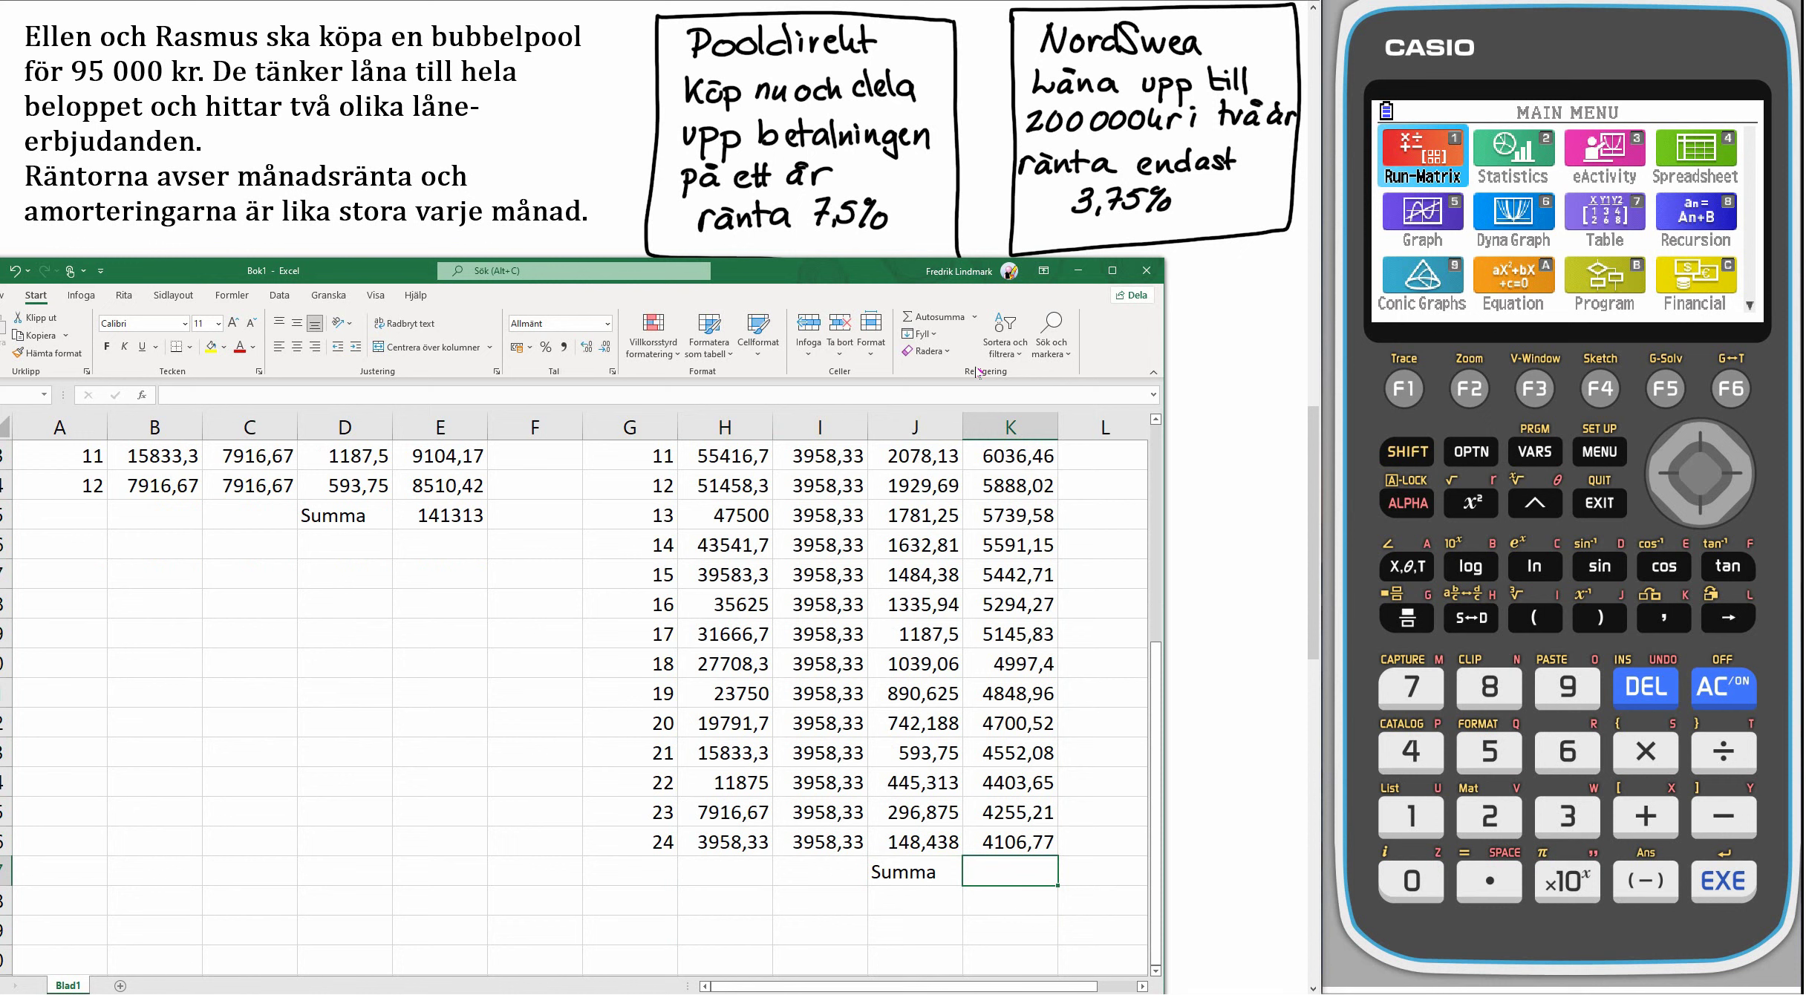
{"action": "left_click", "coordinate": [937, 322]}
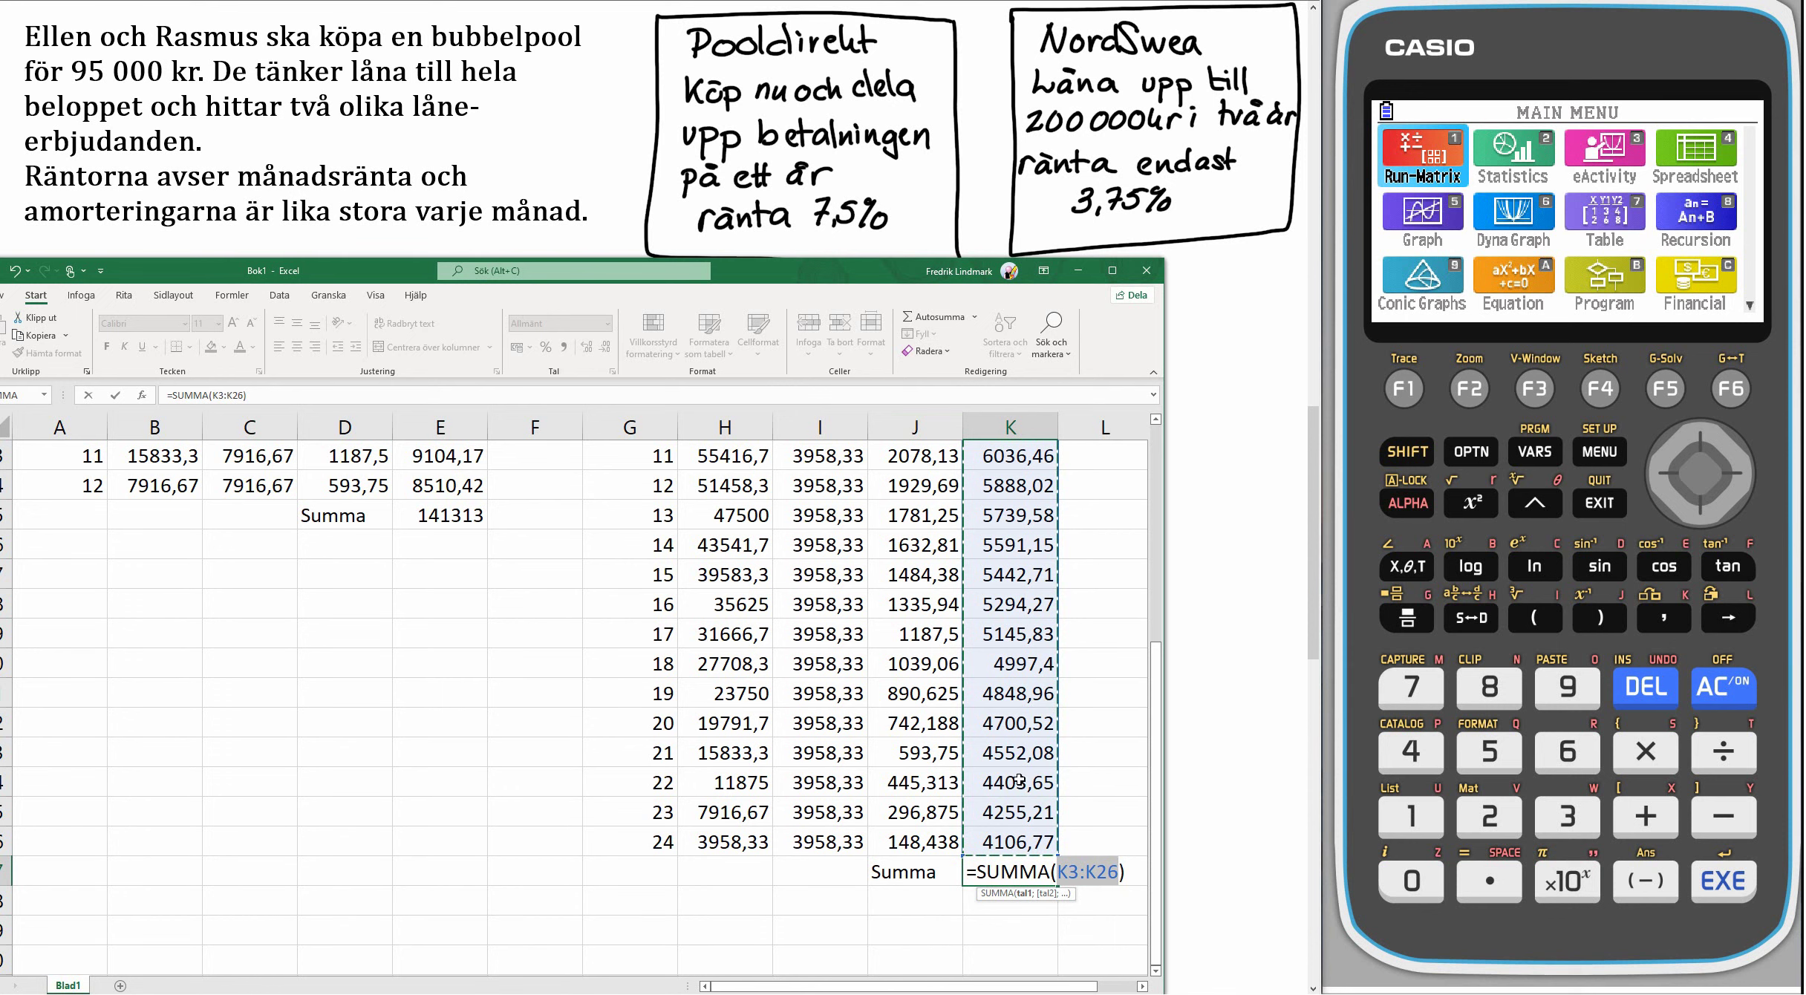
{"action": "scroll", "coordinate": [1023, 774], "scroll_direction": "up", "scroll_amount": 4}
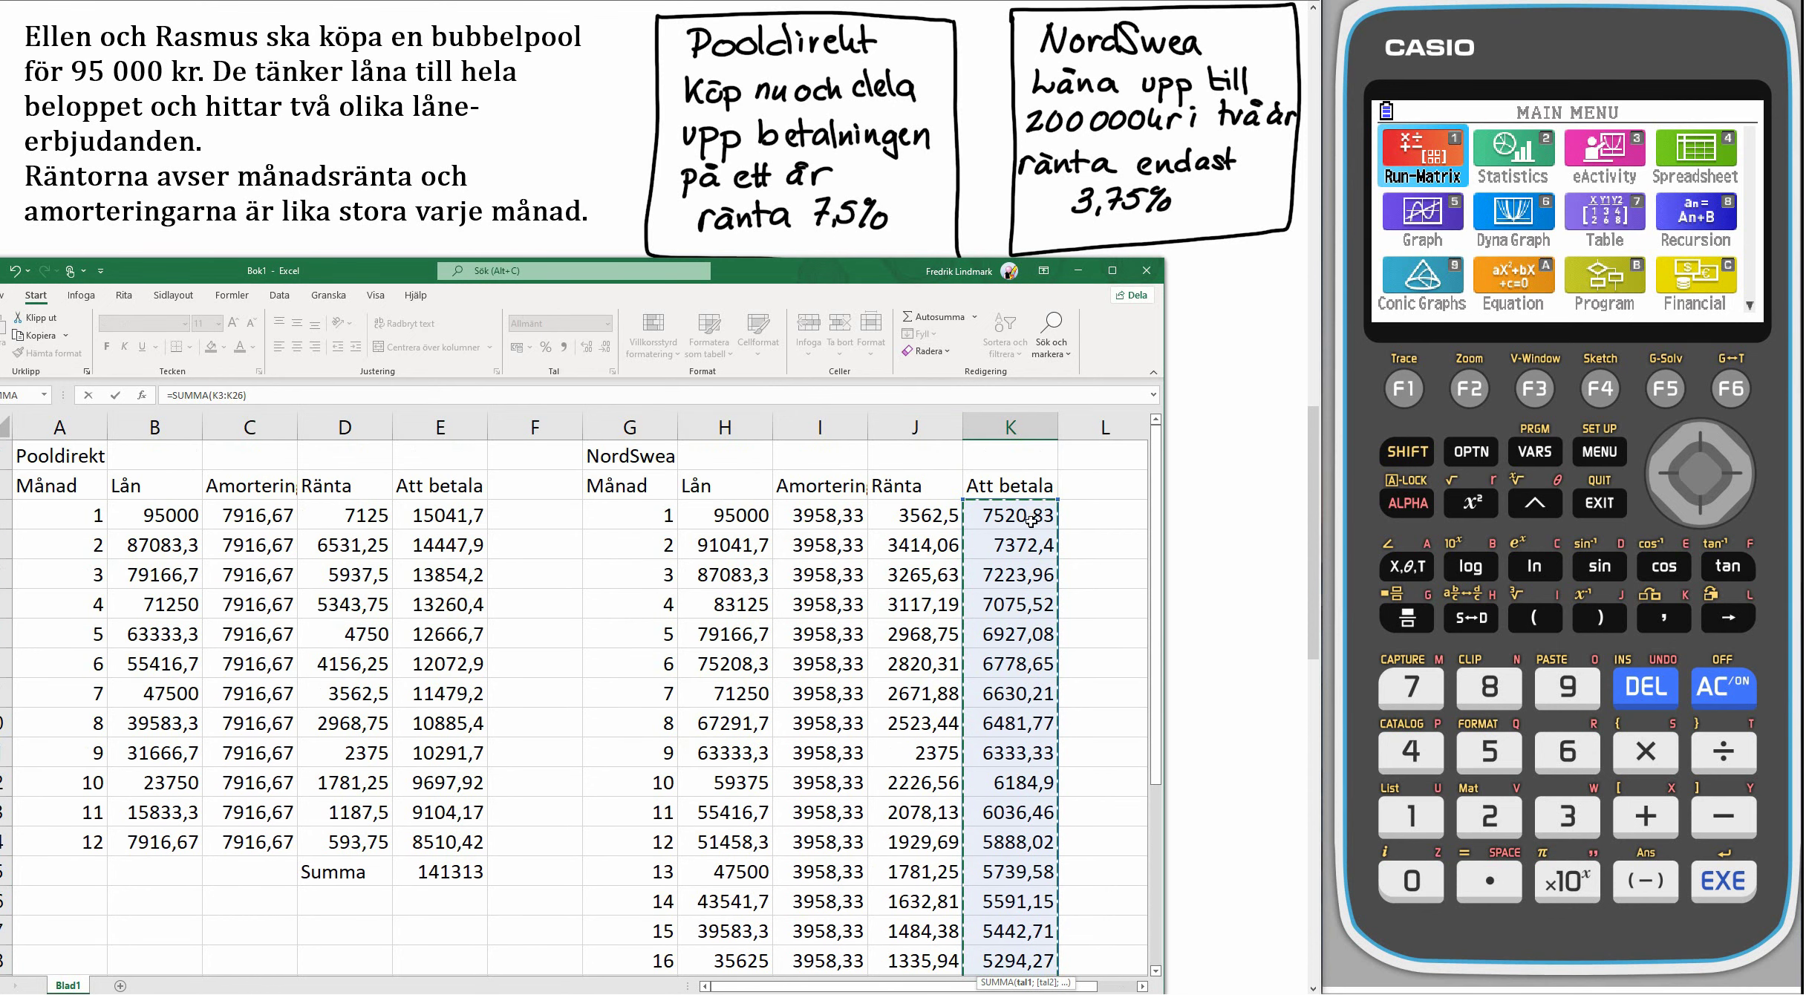
{"action": "scroll", "coordinate": [1030, 520], "scroll_direction": "down", "scroll_amount": 7}
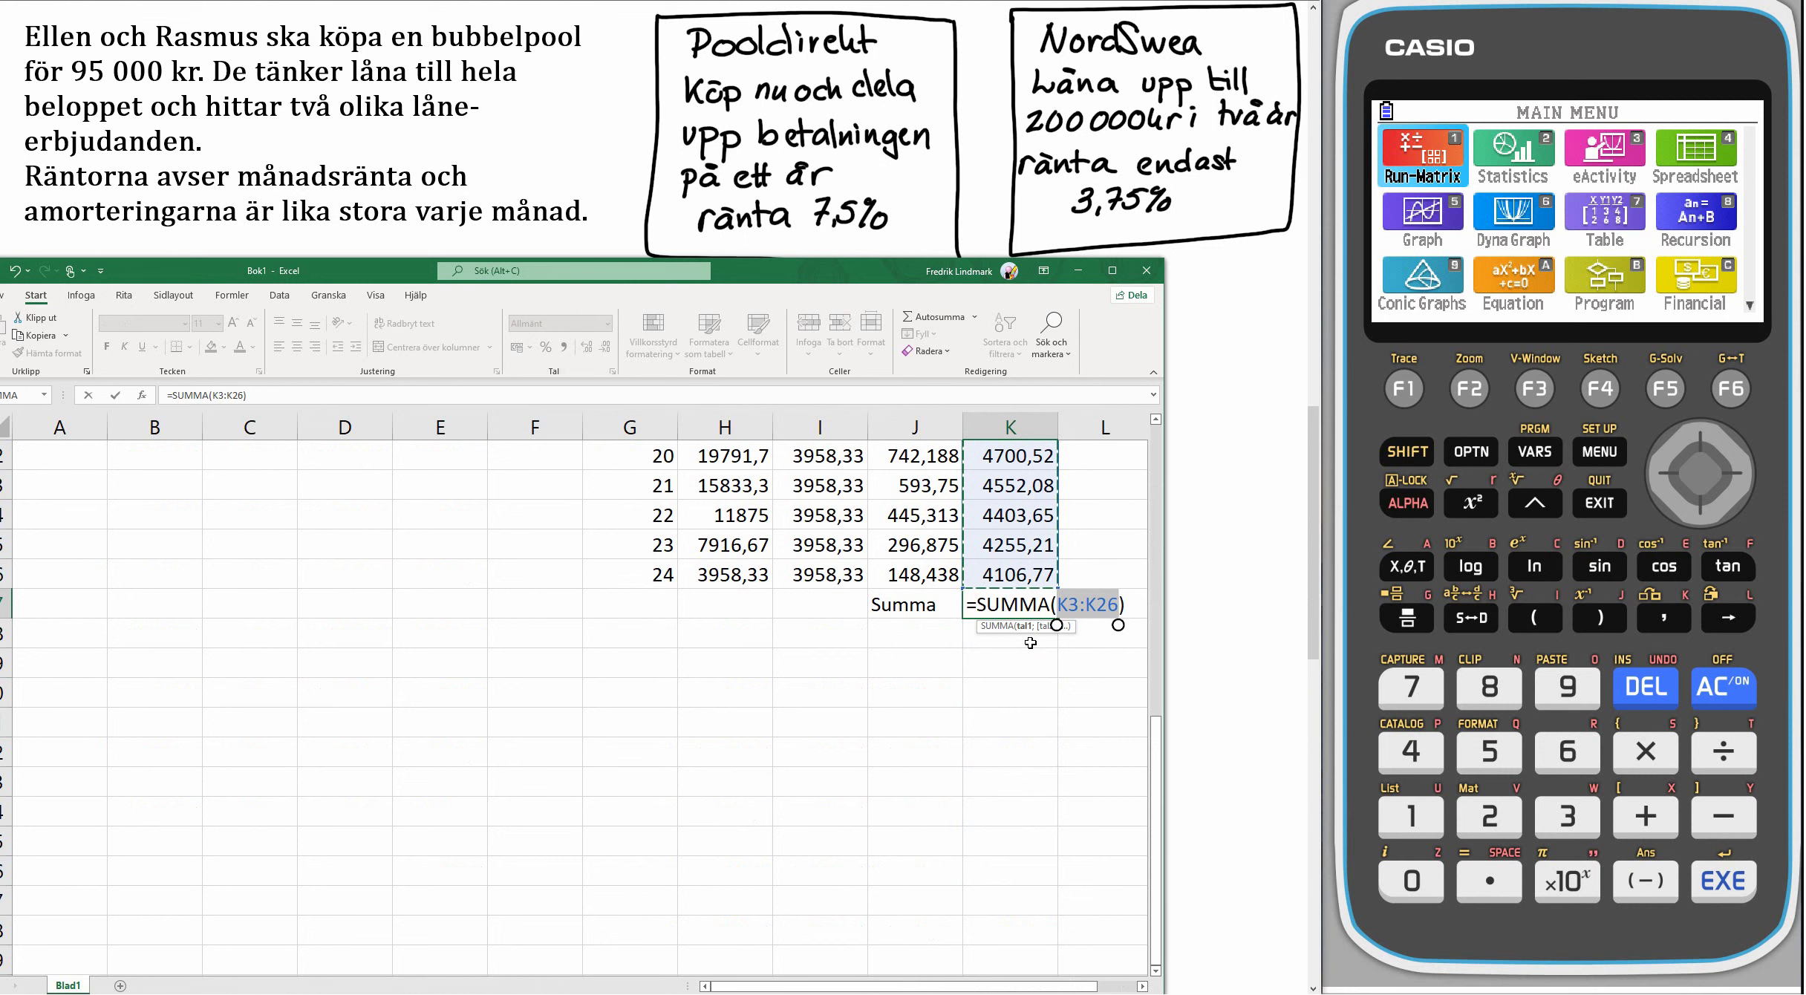
{"action": "key", "text": "Return"}
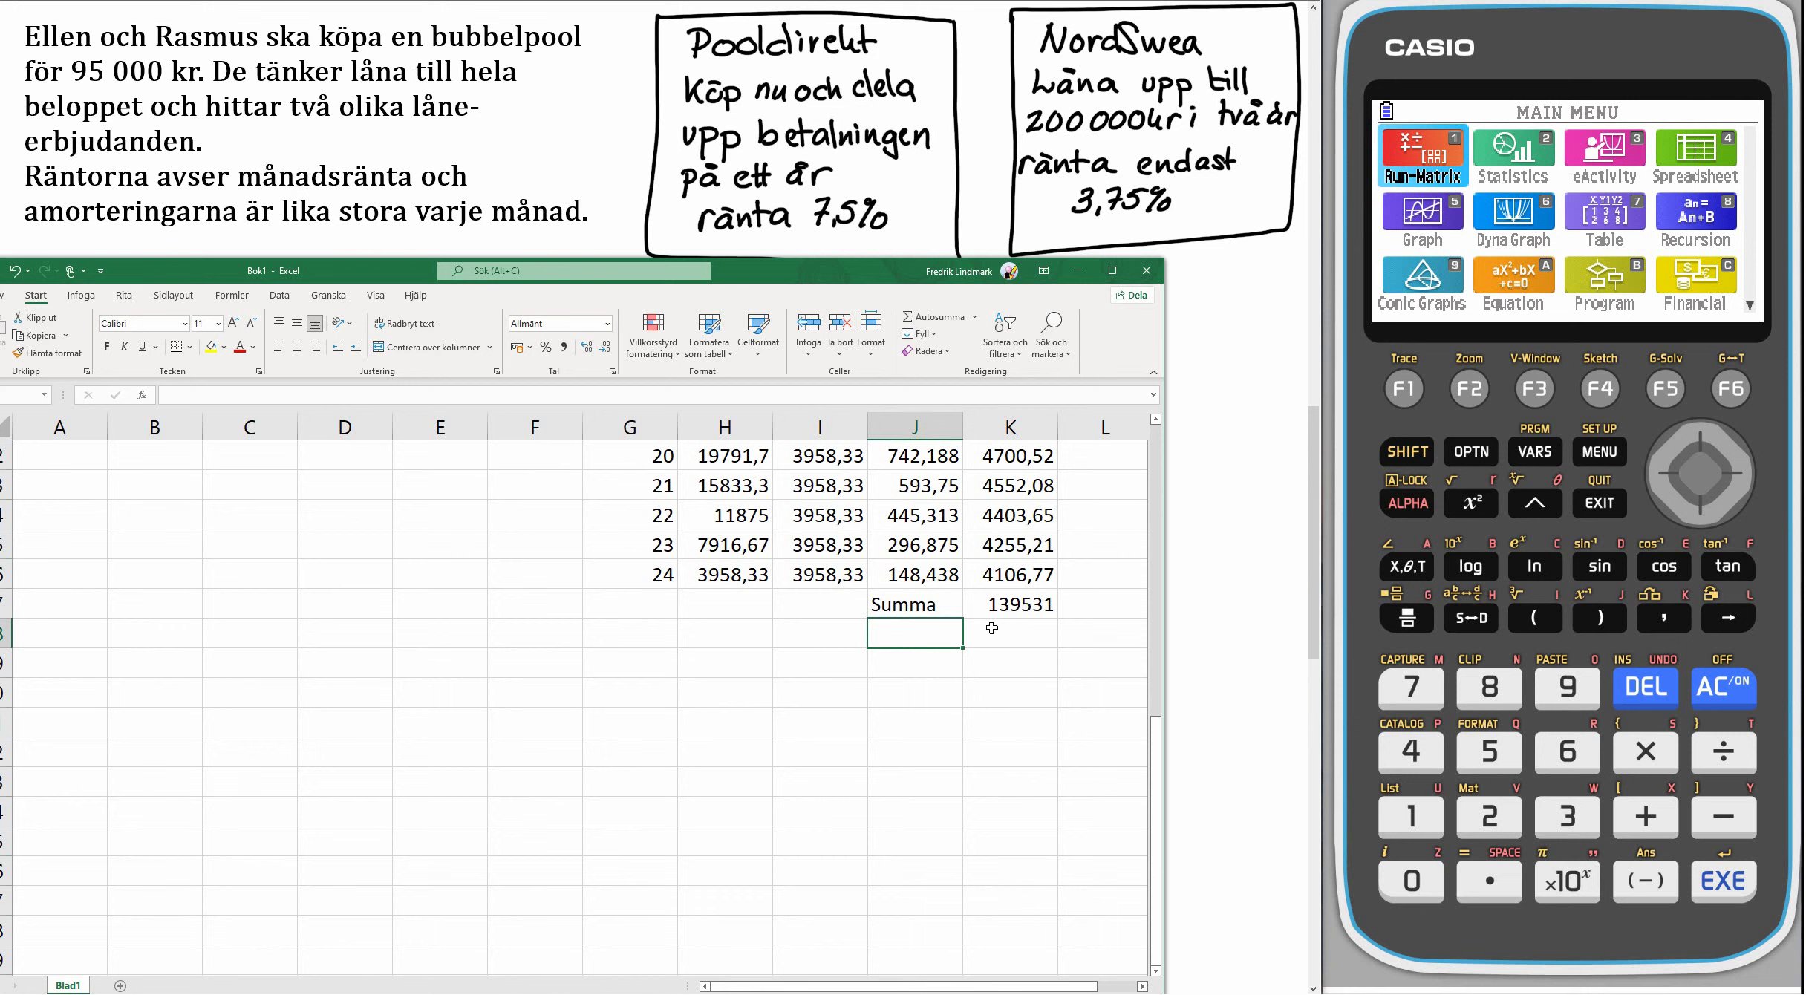
Compare the NordSwea total repayment with the Pooldirekt total.
{"action": "scroll", "coordinate": [949, 631], "scroll_direction": "up", "scroll_amount": 7}
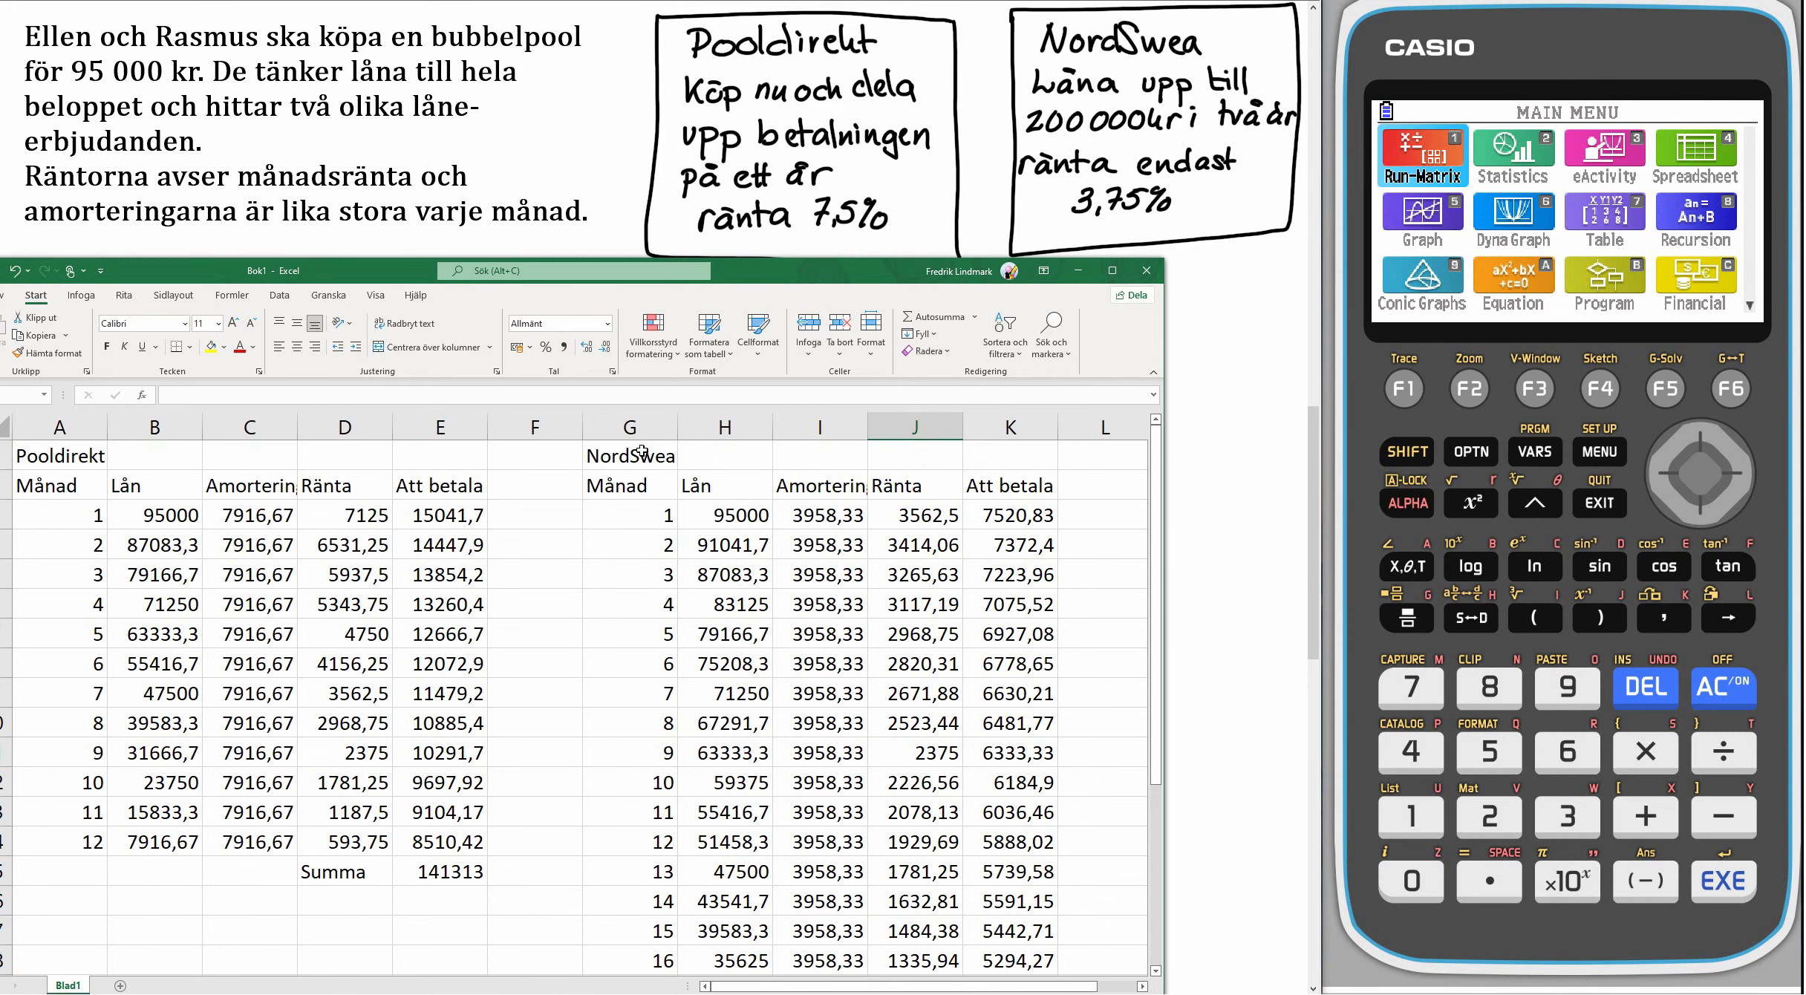
{"action": "scroll", "coordinate": [911, 740], "scroll_direction": "down", "scroll_amount": 5}
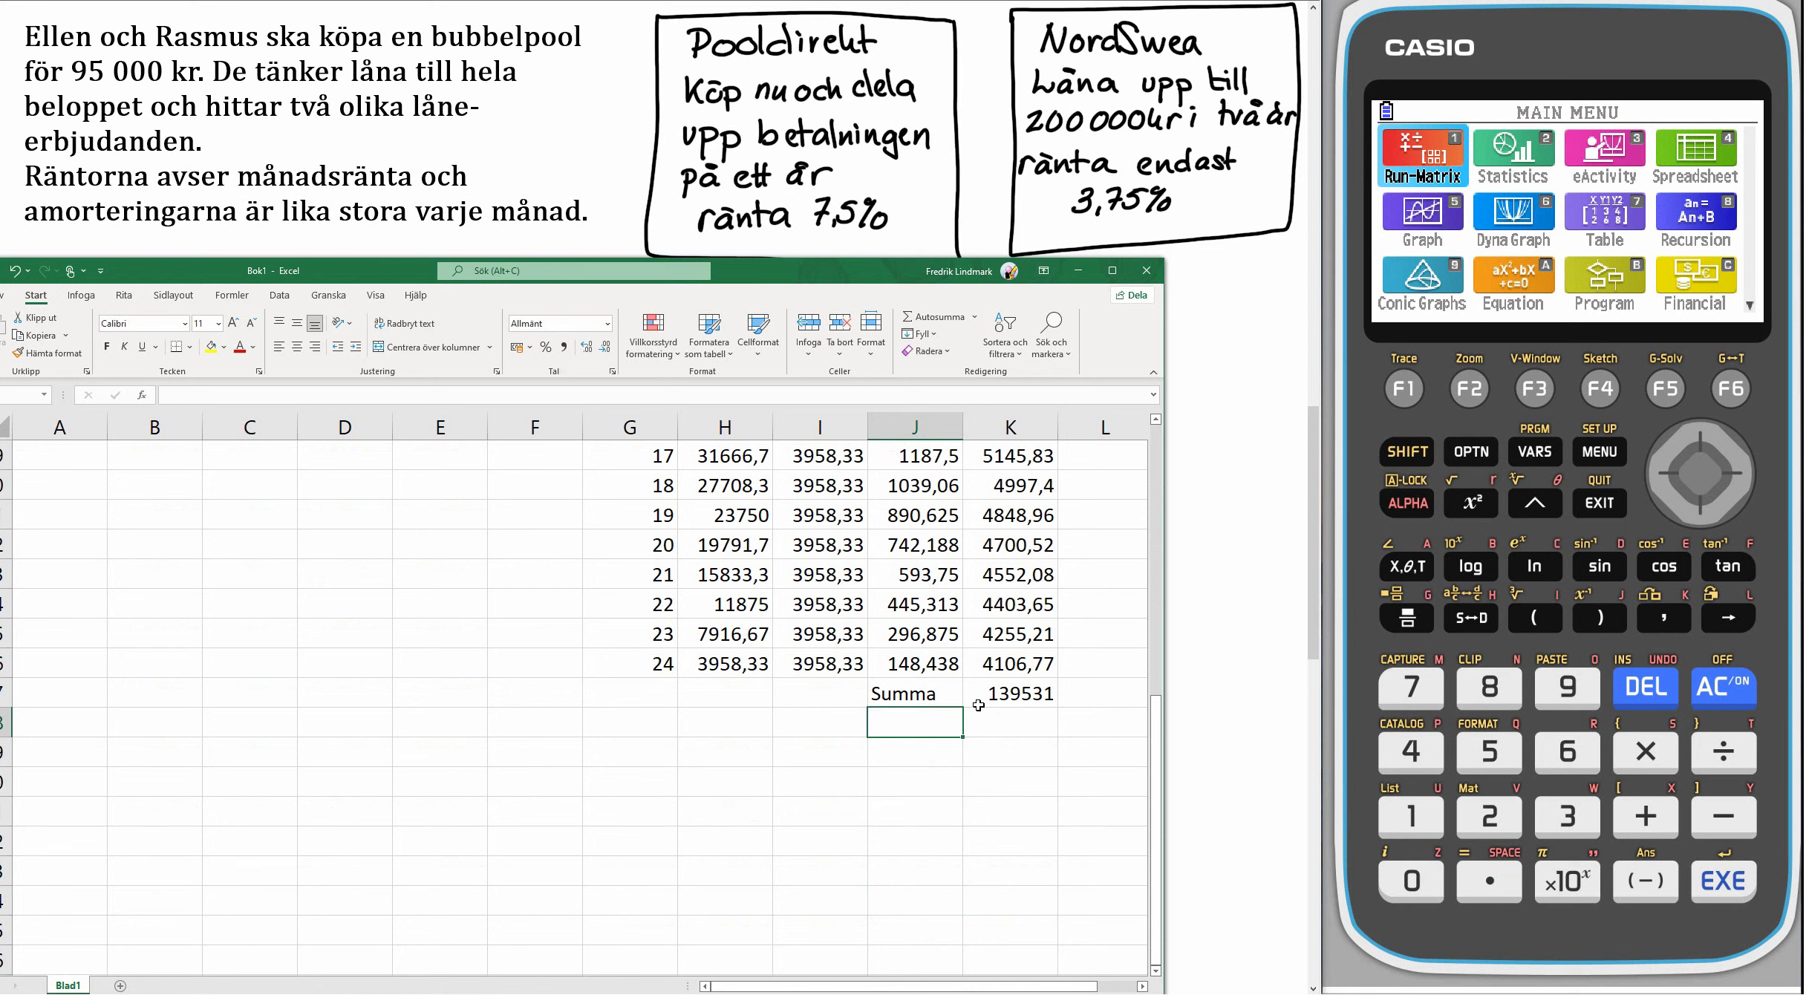
{"action": "left_click_drag", "start_coordinate": [937, 694], "coordinate": [1013, 696]}
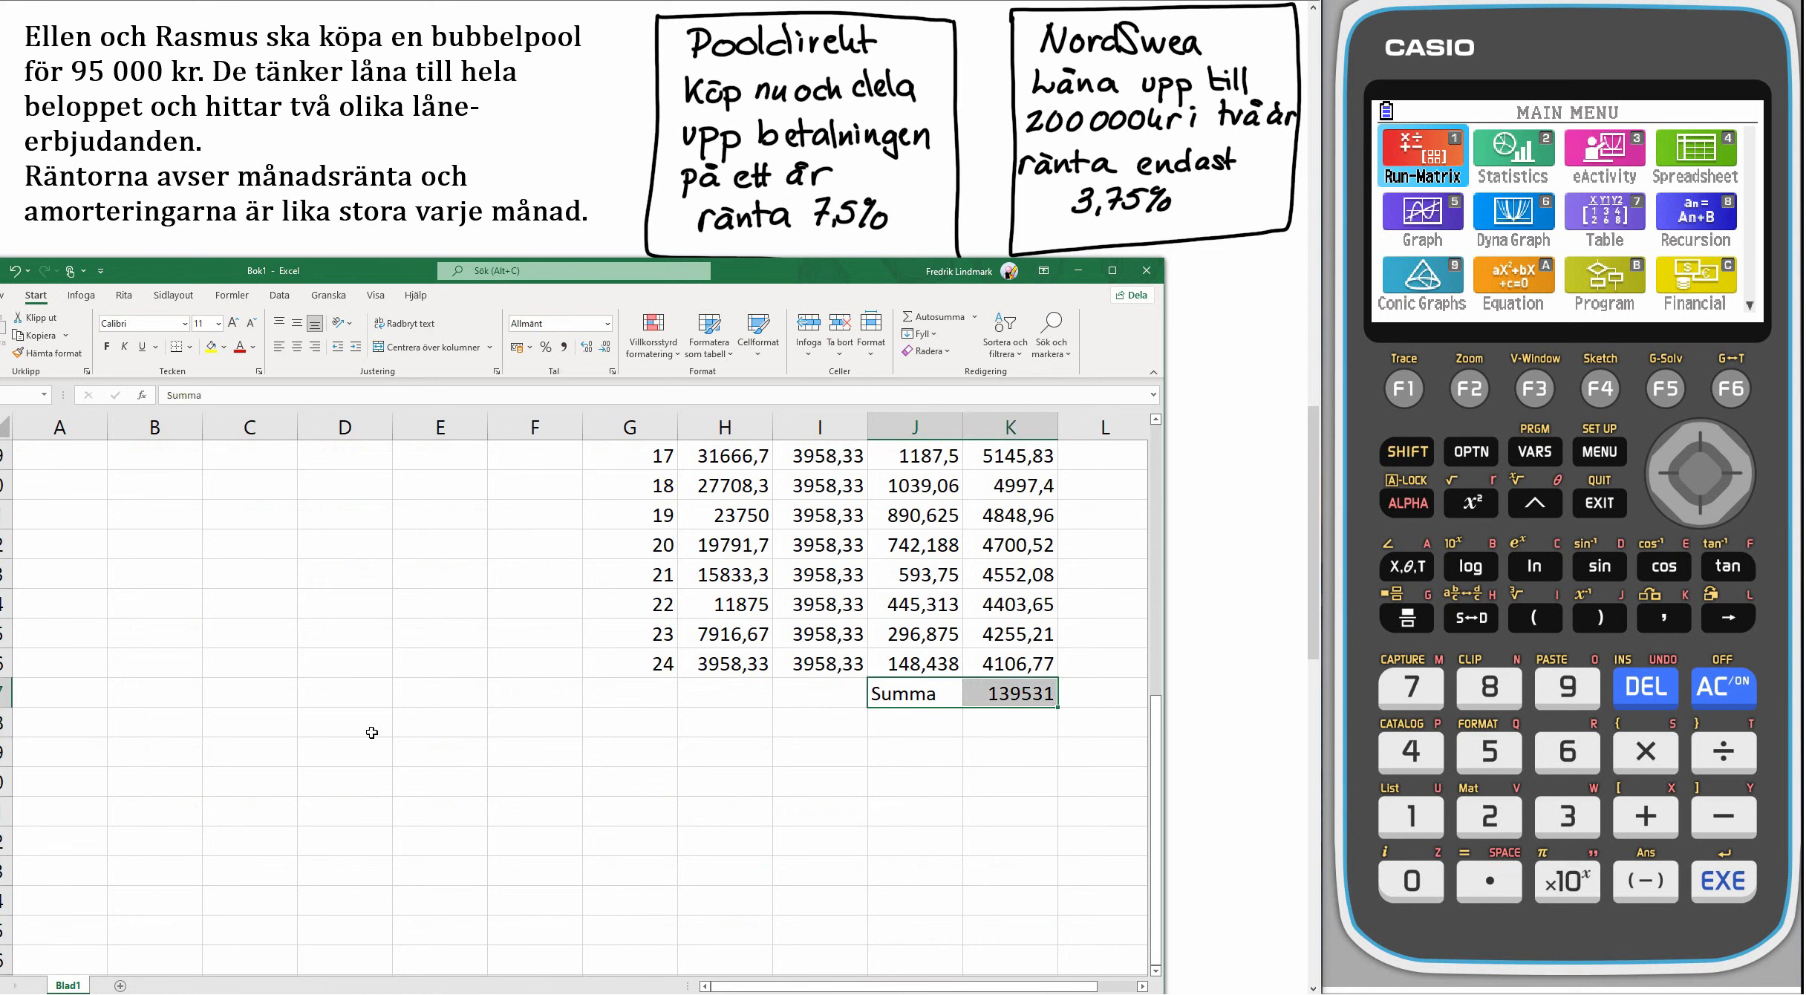
{"action": "scroll", "coordinate": [373, 733], "scroll_direction": "up", "scroll_amount": 3}
{"action": "scroll", "coordinate": [378, 729], "scroll_direction": "down", "scroll_amount": 1}
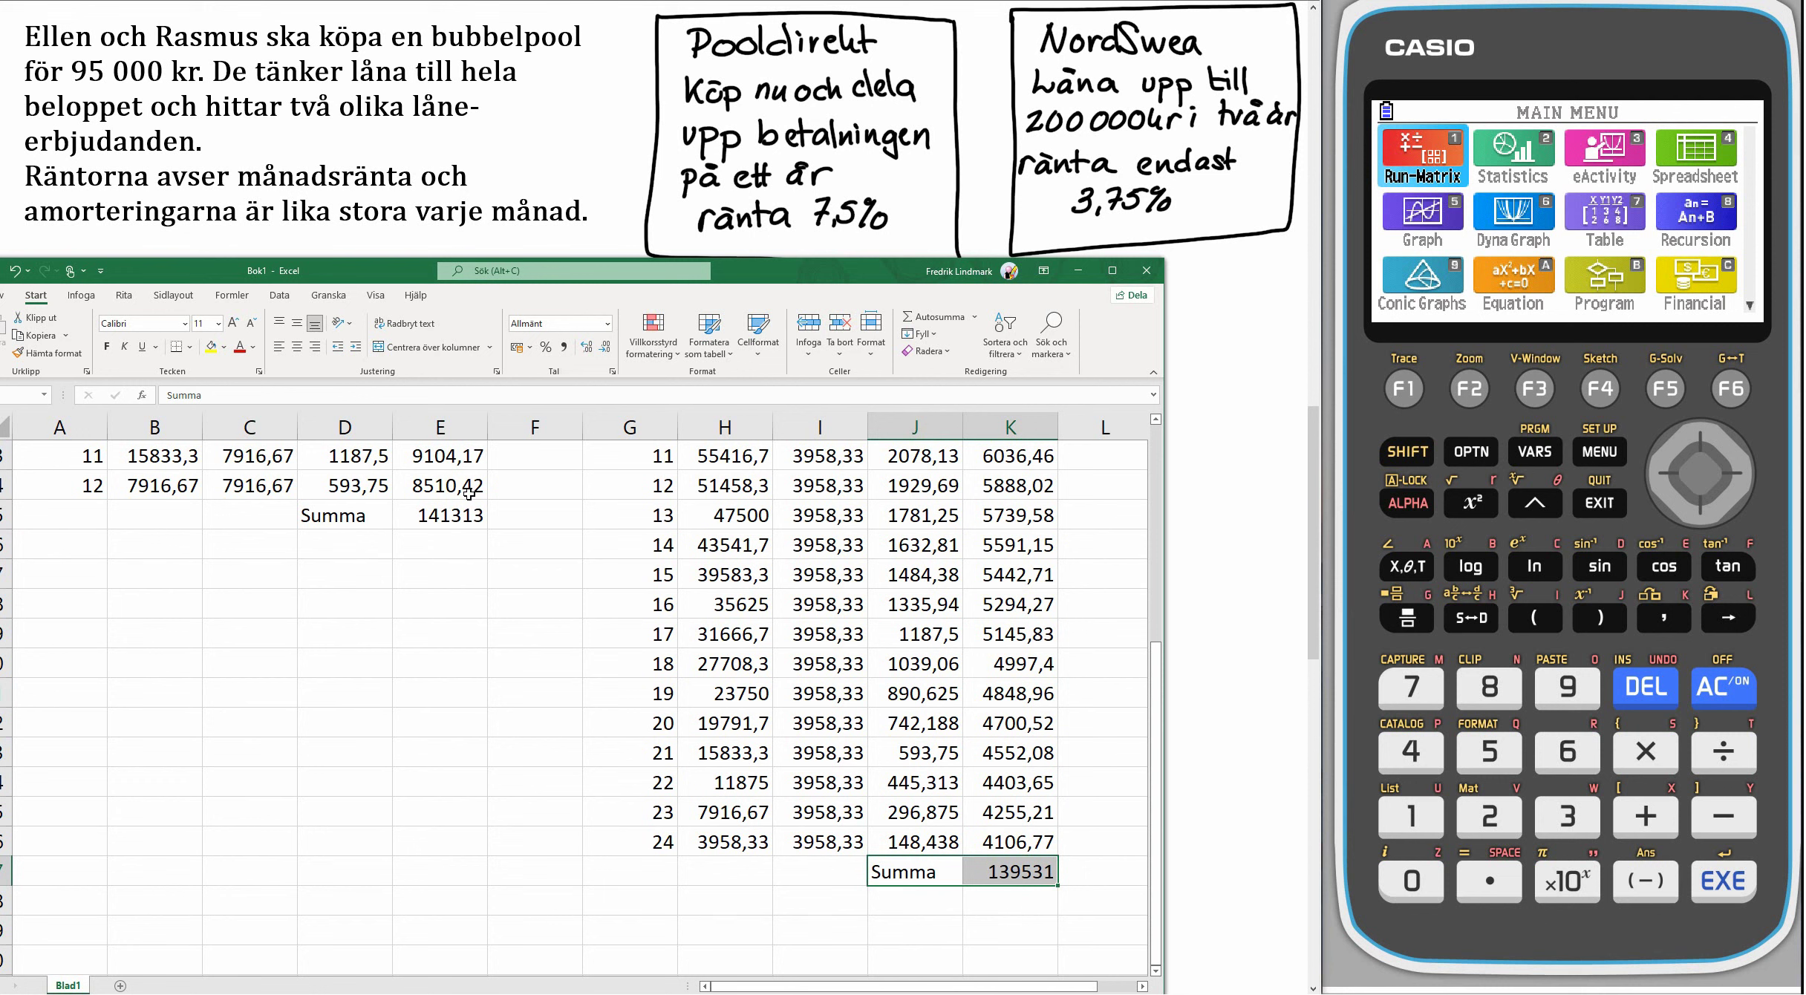